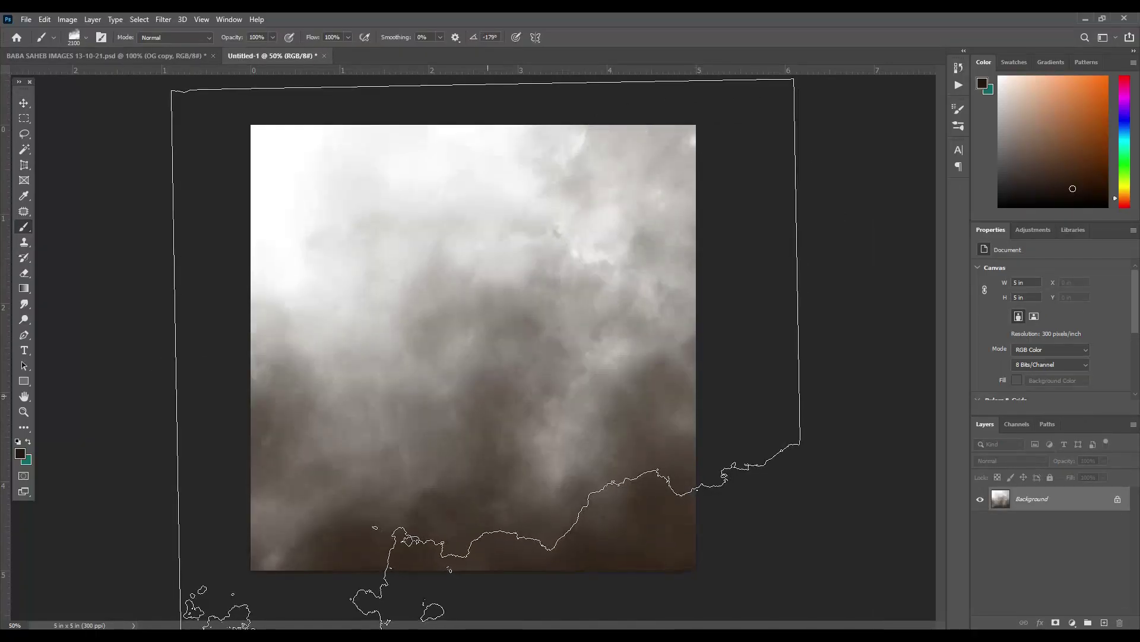
- Paint the background with a dark brown cloud texture
click(483, 394)
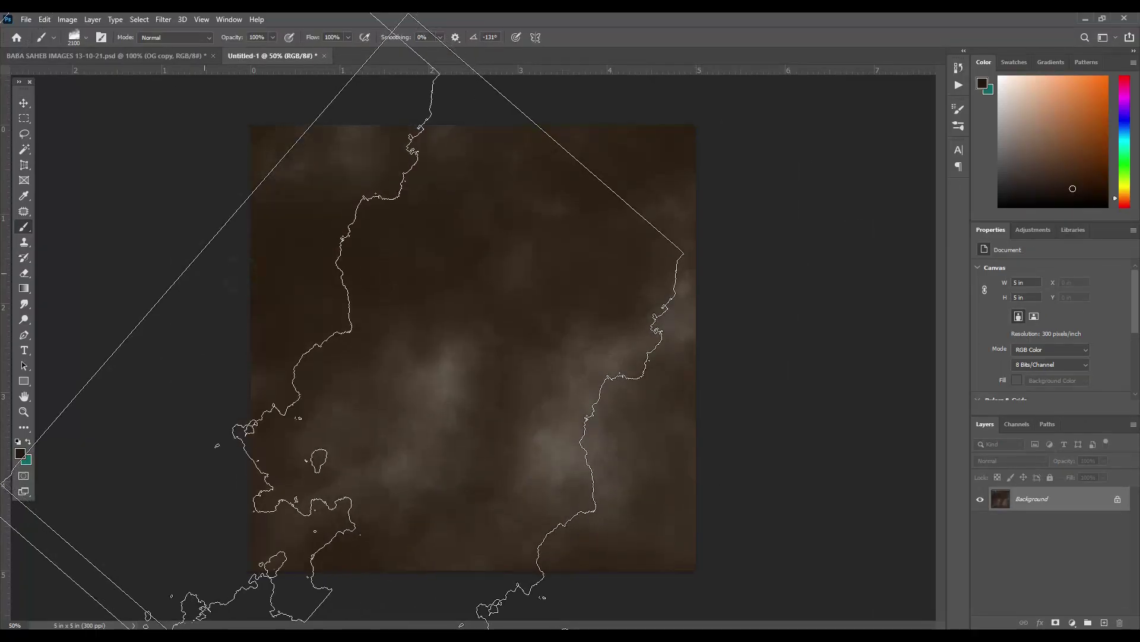
drag(416, 119, 683, 564)
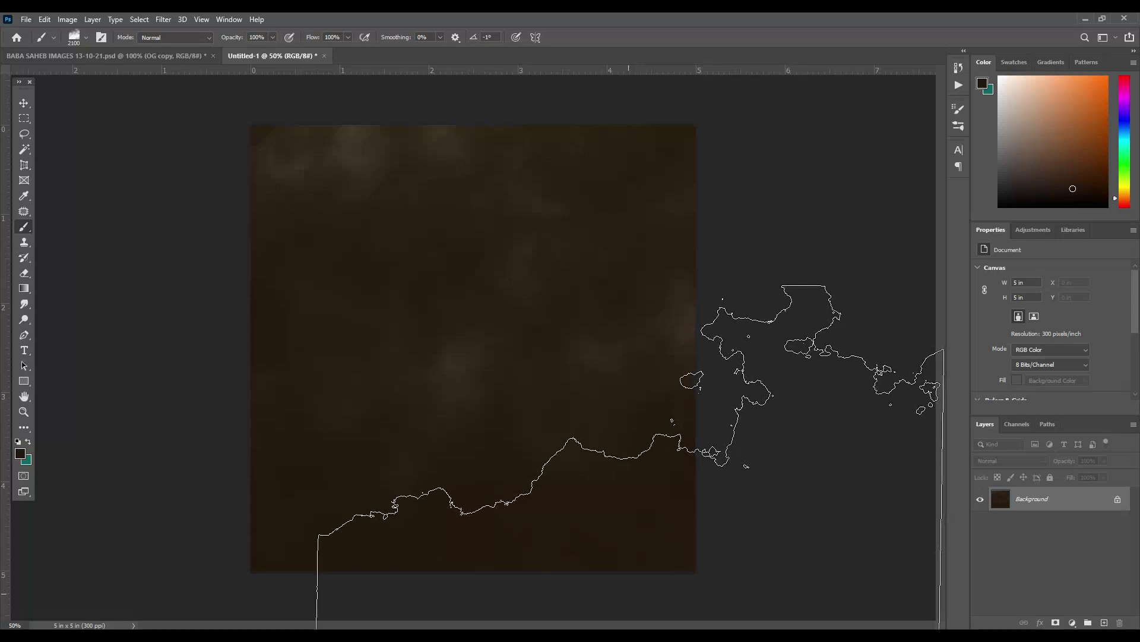
drag(630, 597, 700, 623)
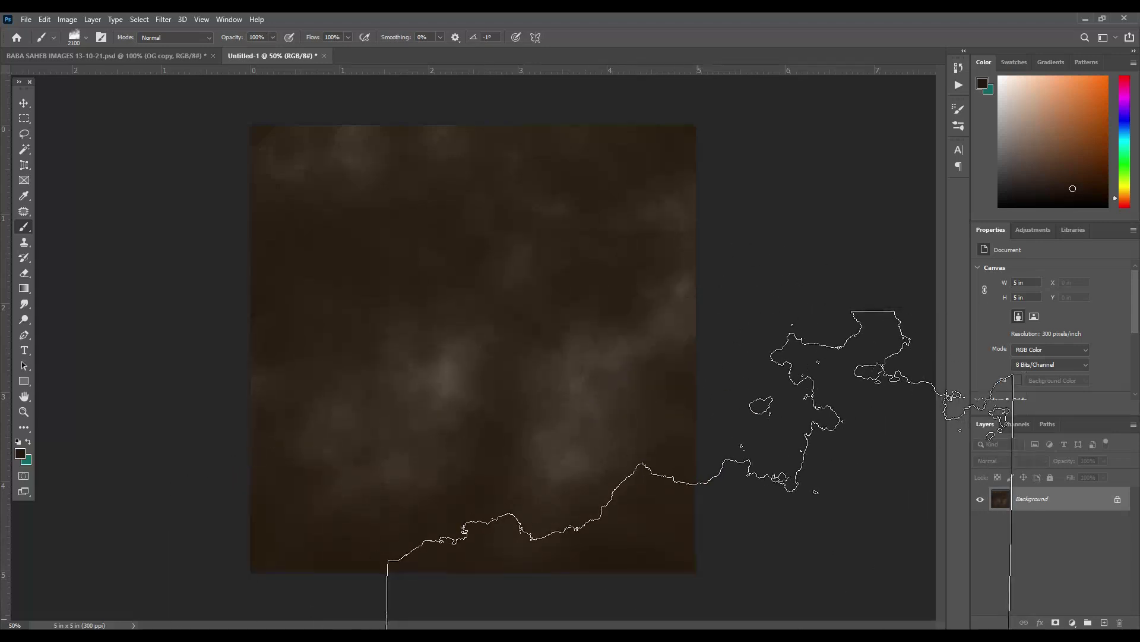
- Add Layer 1 and brush a soft light-orange glow into the centre
click(1106, 623)
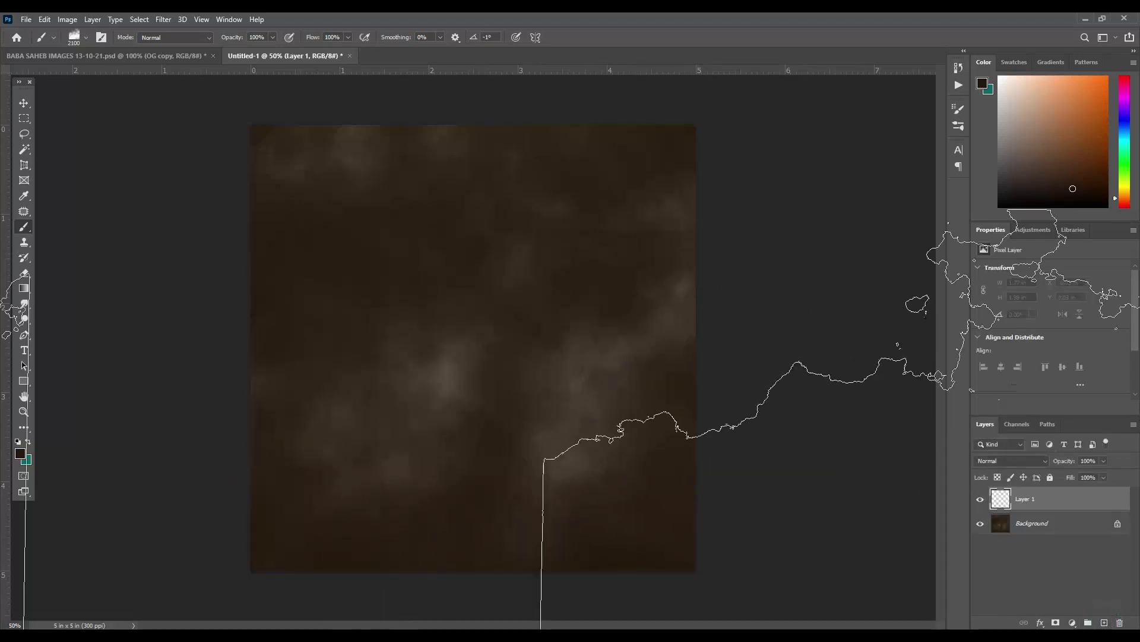
click(445, 393)
key(bracketleft)
key(bracketleft)
key(bracketleft)
key(bracketleft)
key(bracketleft)
key(bracketleft)
click(479, 316)
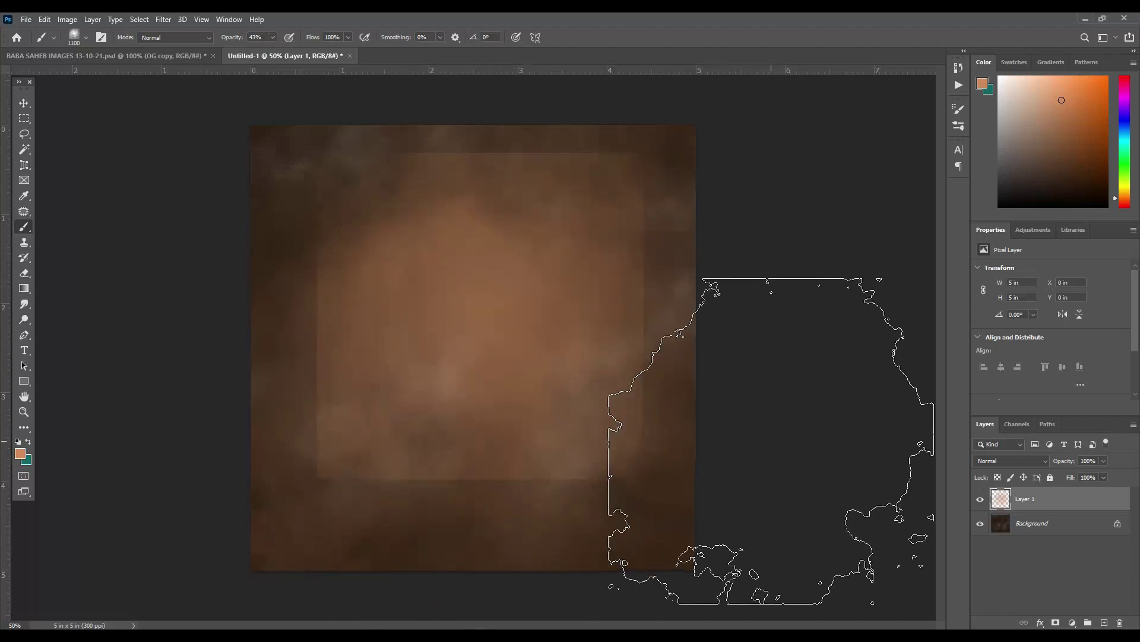
key(ctrl+z)
click(24, 102)
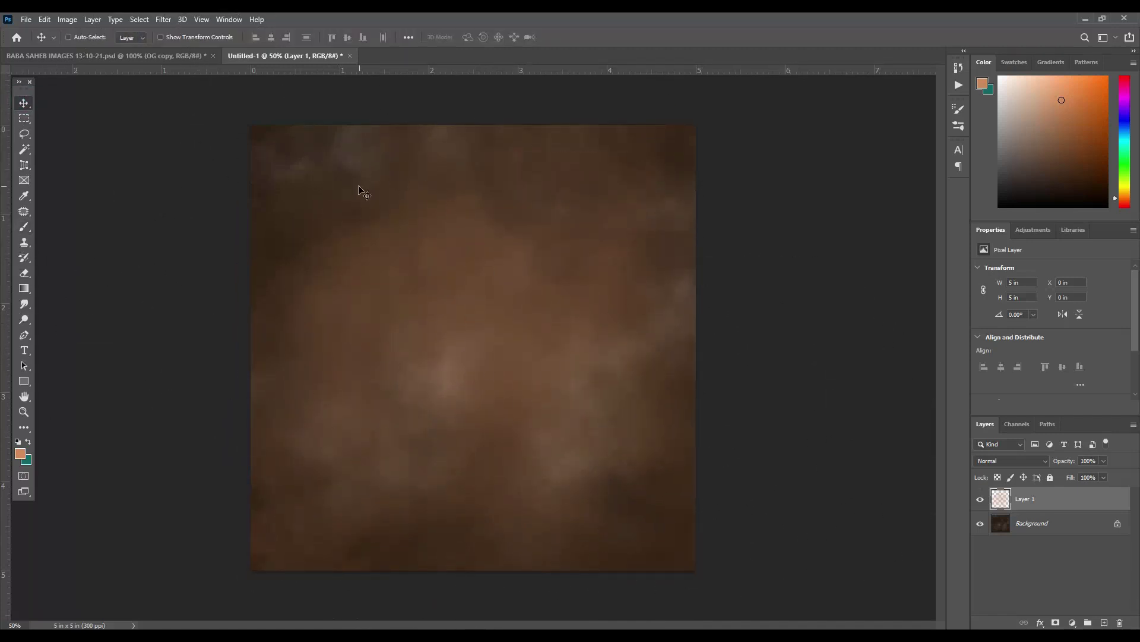
- Paste the portrait and position it toward the upper centre
key(ctrl+v)
drag(539, 348, 469, 247)
drag(471, 308, 465, 315)
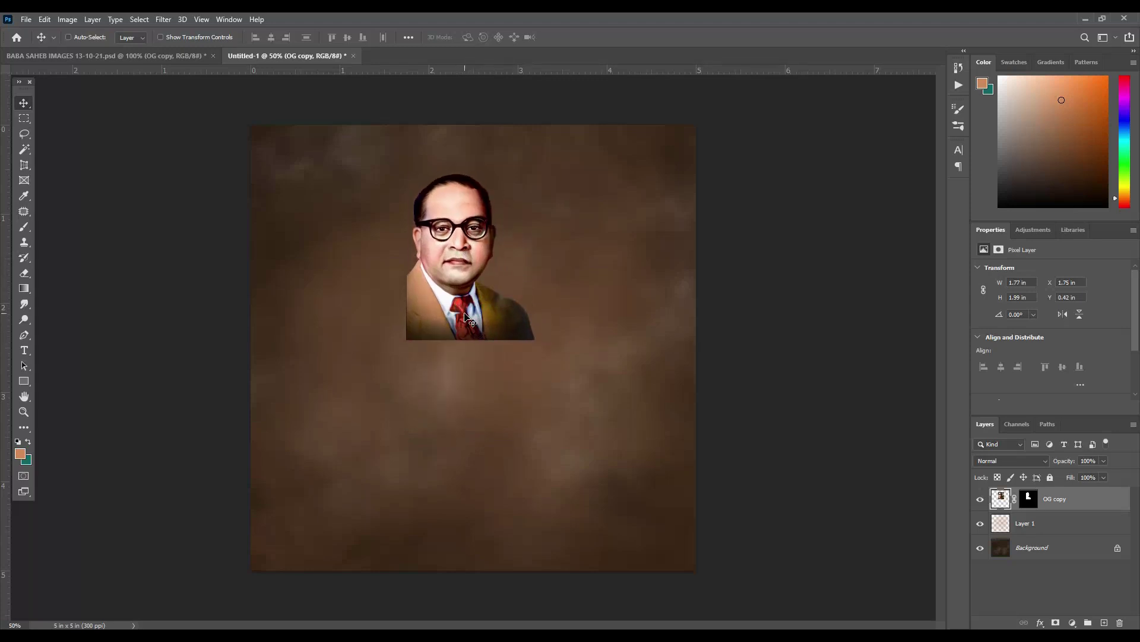
- Enlarge the portrait with Free Transform so it fills the upper canvas against the top edge
key(ctrl+t)
drag(407, 340, 349, 400)
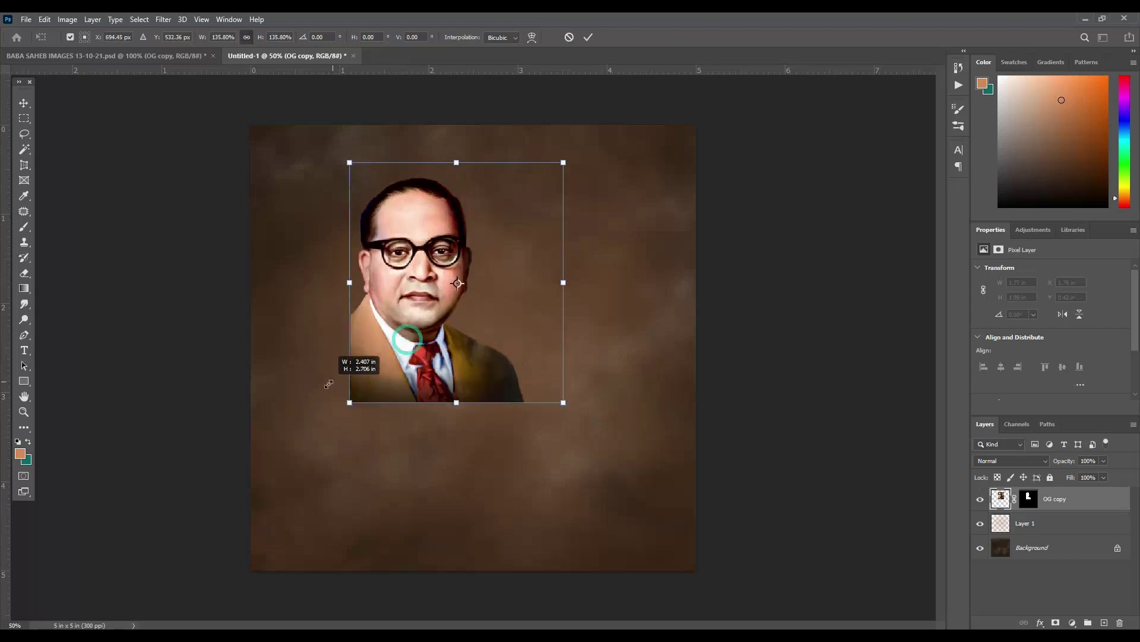
drag(562, 400, 593, 429)
drag(437, 242, 479, 212)
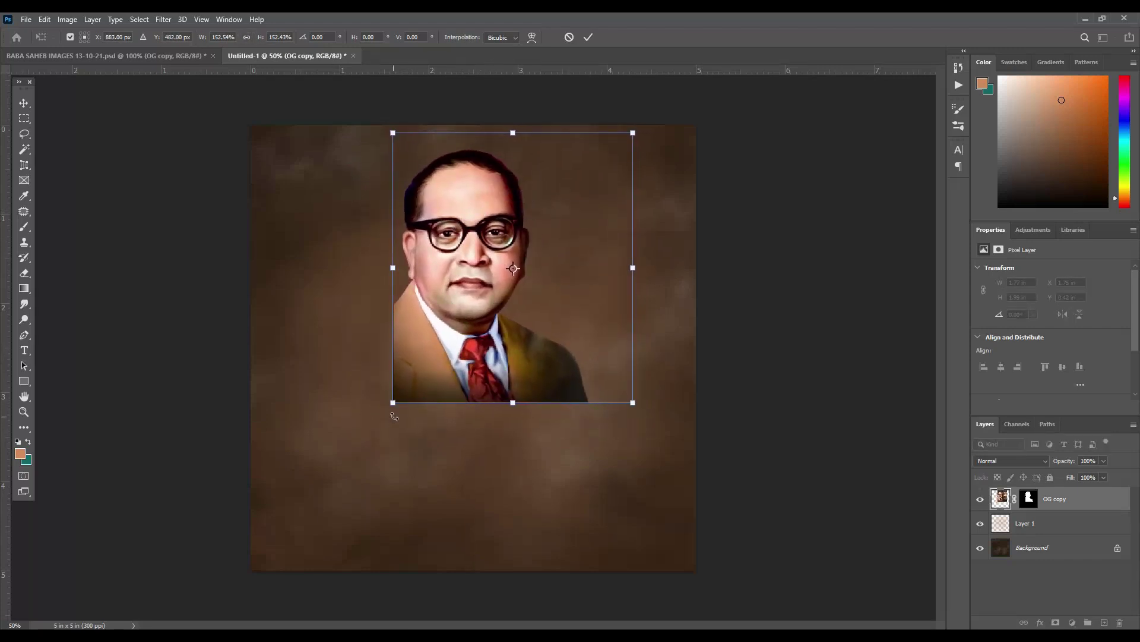
drag(392, 402, 385, 411)
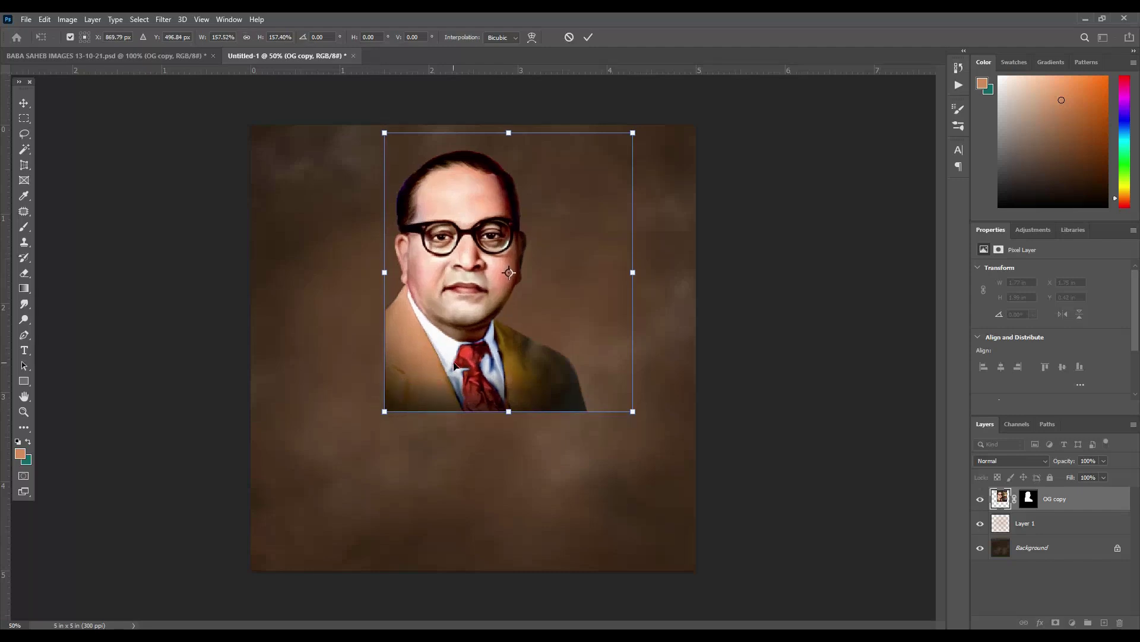
drag(455, 365, 465, 354)
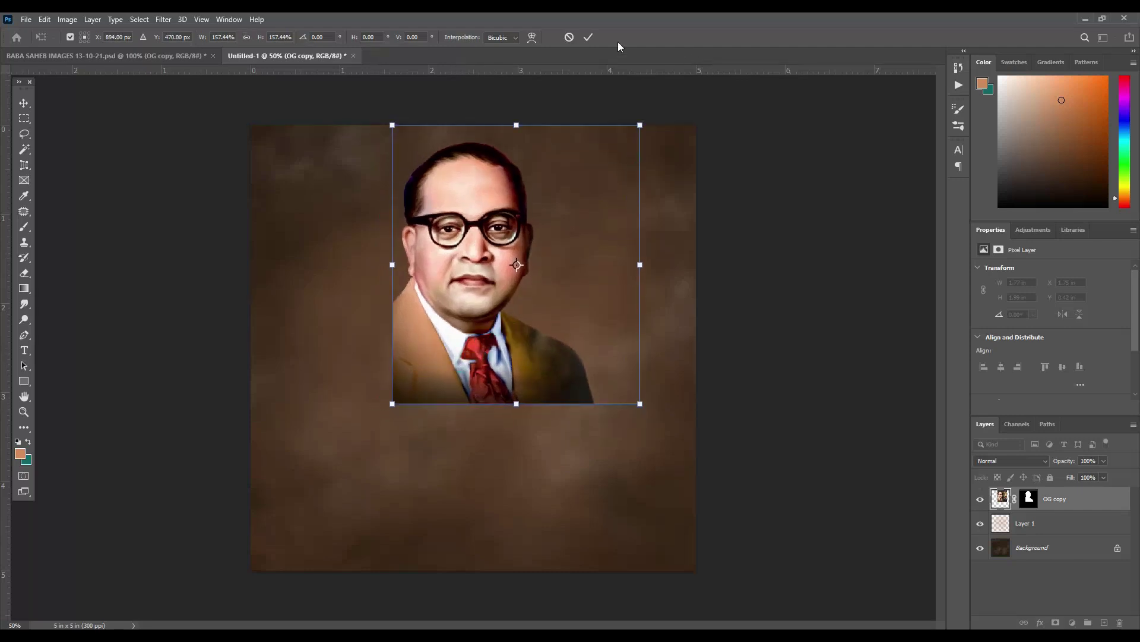
click(589, 37)
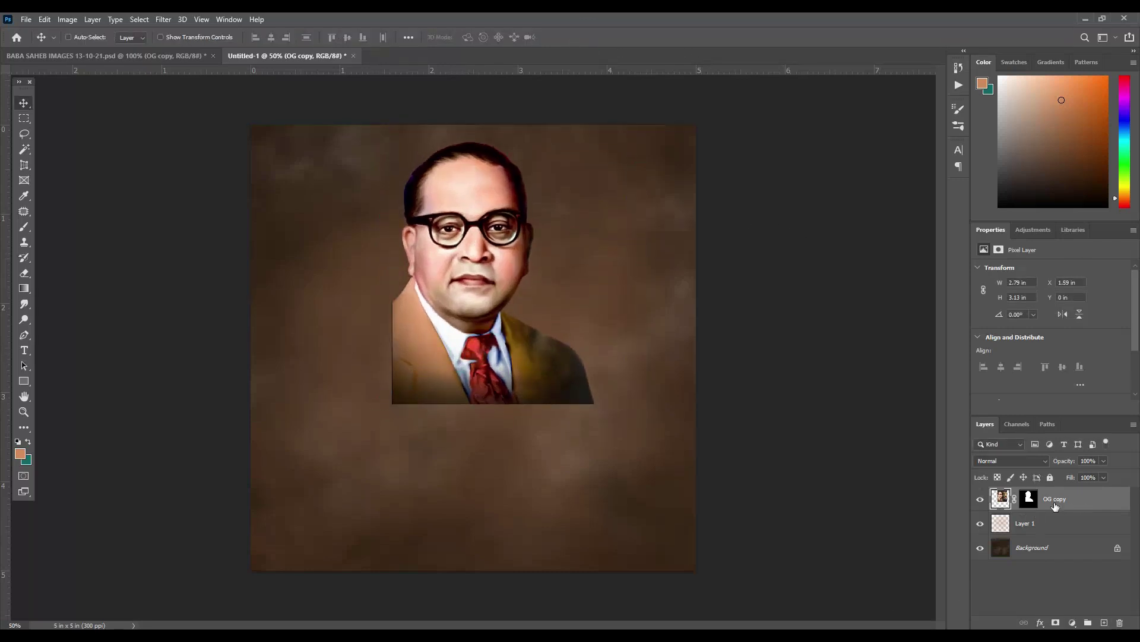
- Target the portrait's layer mask and set up the cloud brush for painting
click(1031, 501)
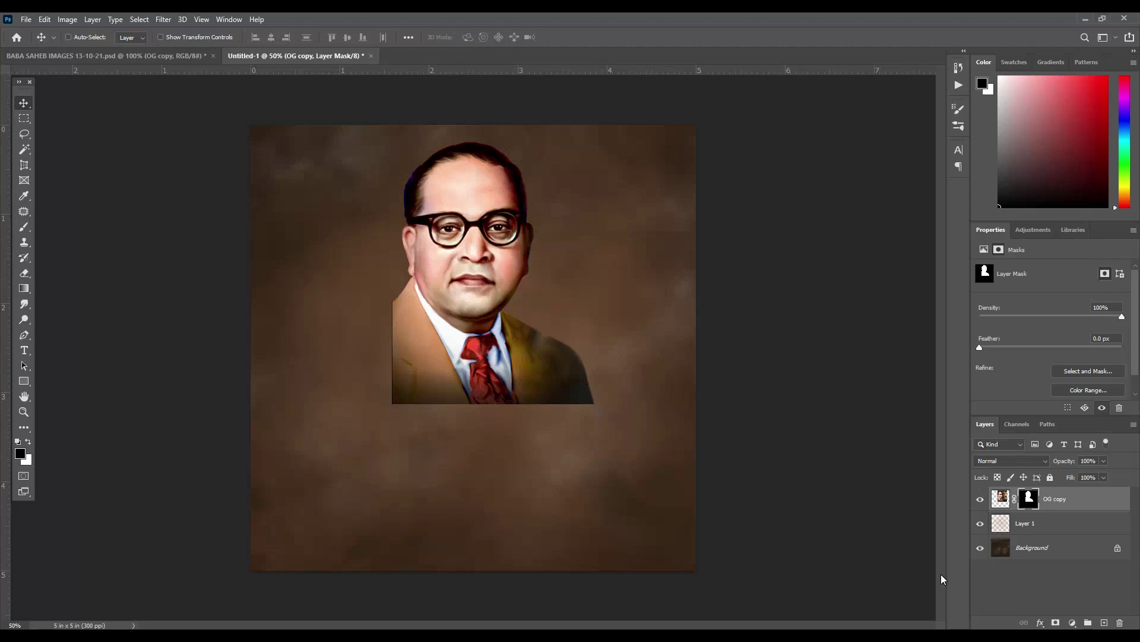
key(b)
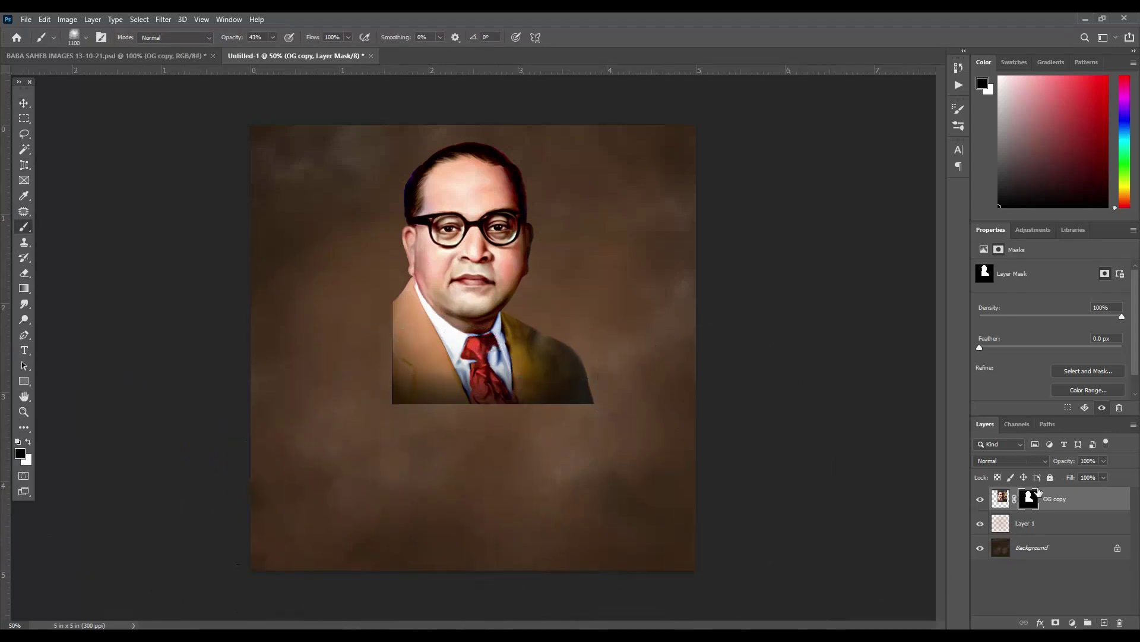
key(bracketleft)
key(bracketleft)
key(bracketleft)
key(bracketleft)
key(bracketleft)
key(bracketleft)
click(72, 38)
drag(258, 450, 263, 343)
click(85, 388)
click(72, 35)
key(bracketright)
key(bracketright)
key(bracketright)
click(361, 416)
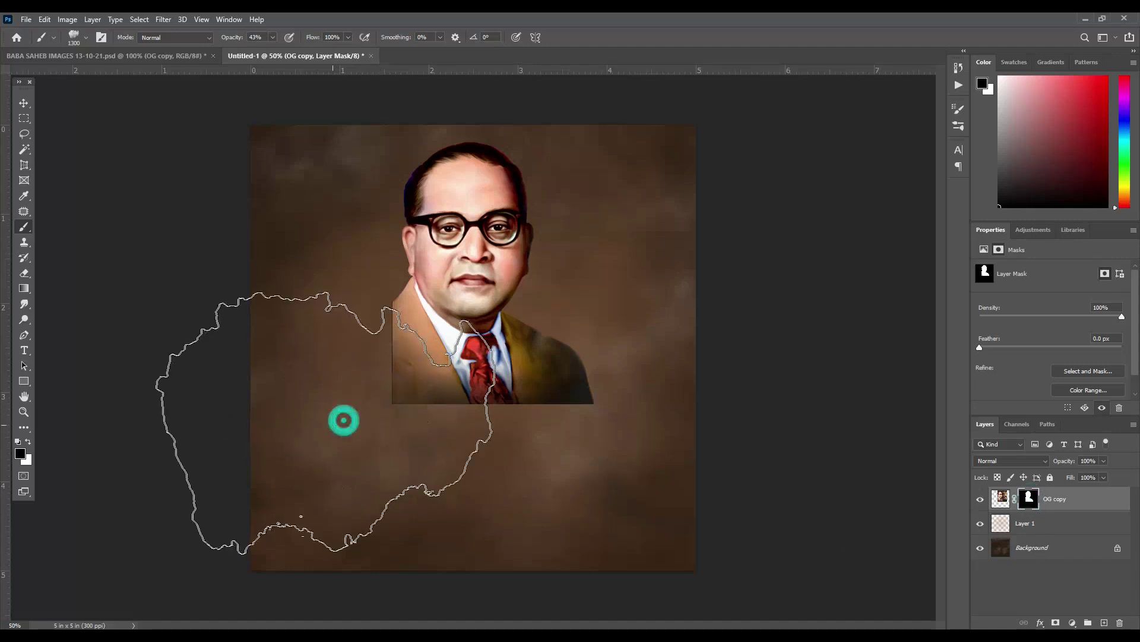
key(bracketleft)
key(bracketleft)
key(bracketleft)
key(bracketleft)
key(bracketleft)
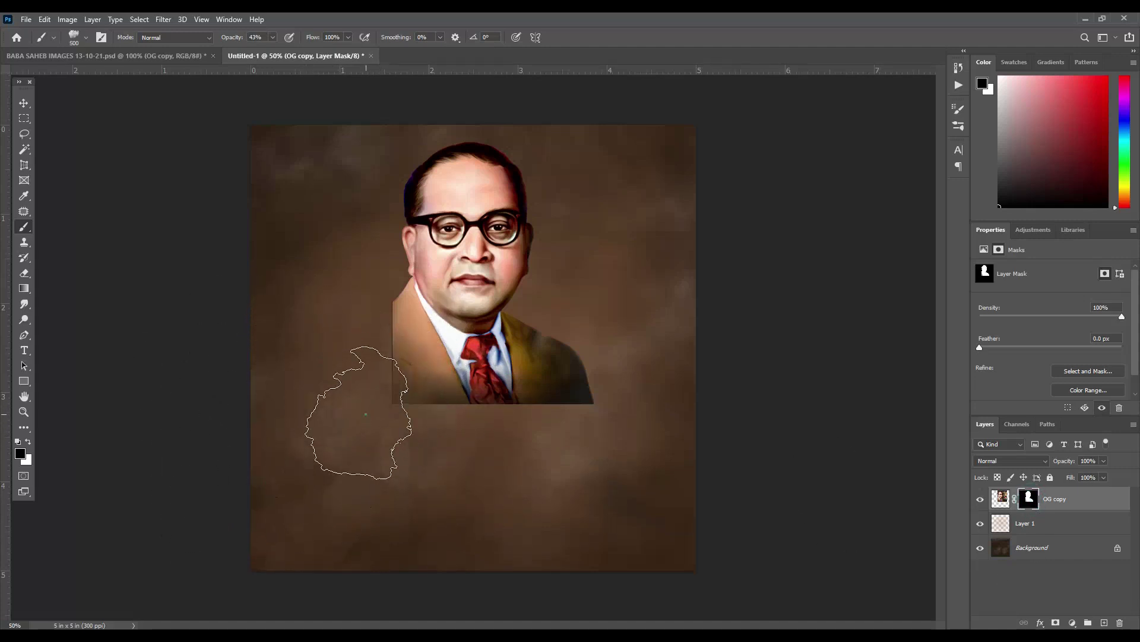
- Paint black on the mask to fade the jacket's bottom and lower shoulders into the background
drag(475, 423, 615, 415)
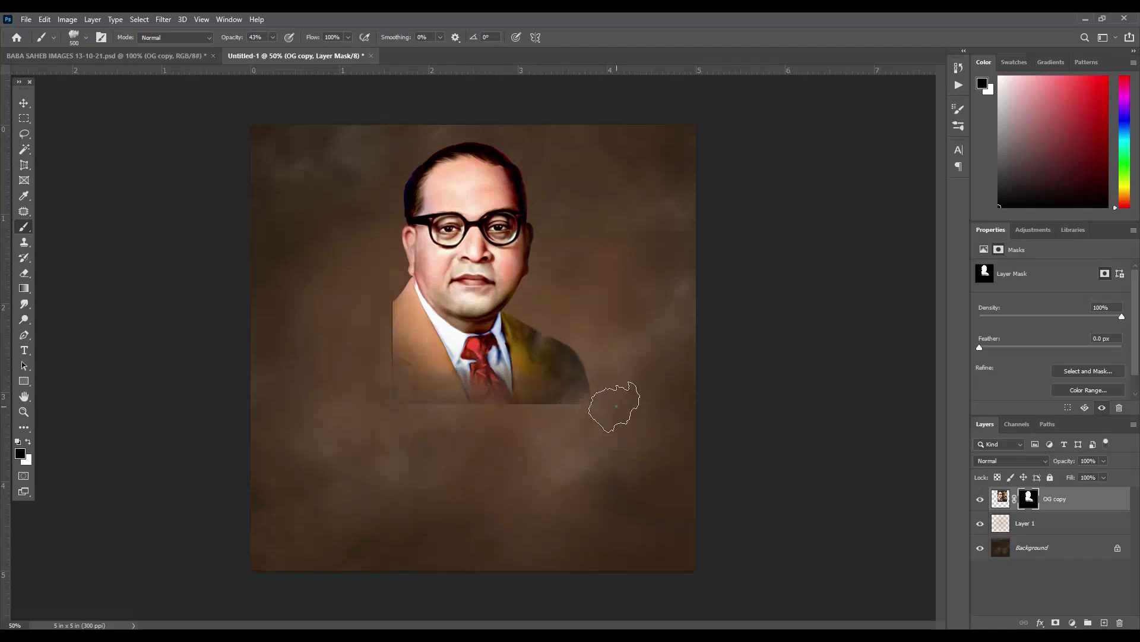
mouse_move(611, 377)
mouse_down()
mouse_move(564, 415)
mouse_move(394, 445)
mouse_move(378, 320)
mouse_move(357, 318)
mouse_move(374, 331)
mouse_move(371, 315)
mouse_up()
mouse_move(405, 430)
mouse_down()
mouse_move(583, 422)
mouse_move(519, 438)
mouse_move(459, 432)
mouse_move(546, 418)
mouse_move(618, 431)
mouse_move(593, 413)
mouse_move(542, 413)
mouse_up()
drag(436, 417, 630, 437)
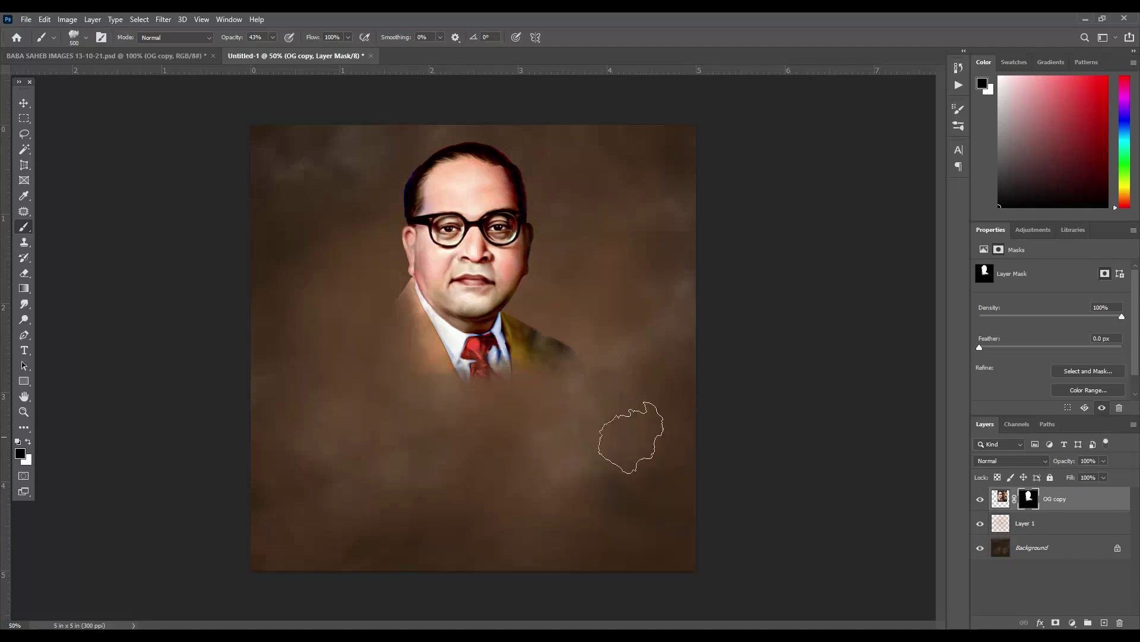
click(73, 38)
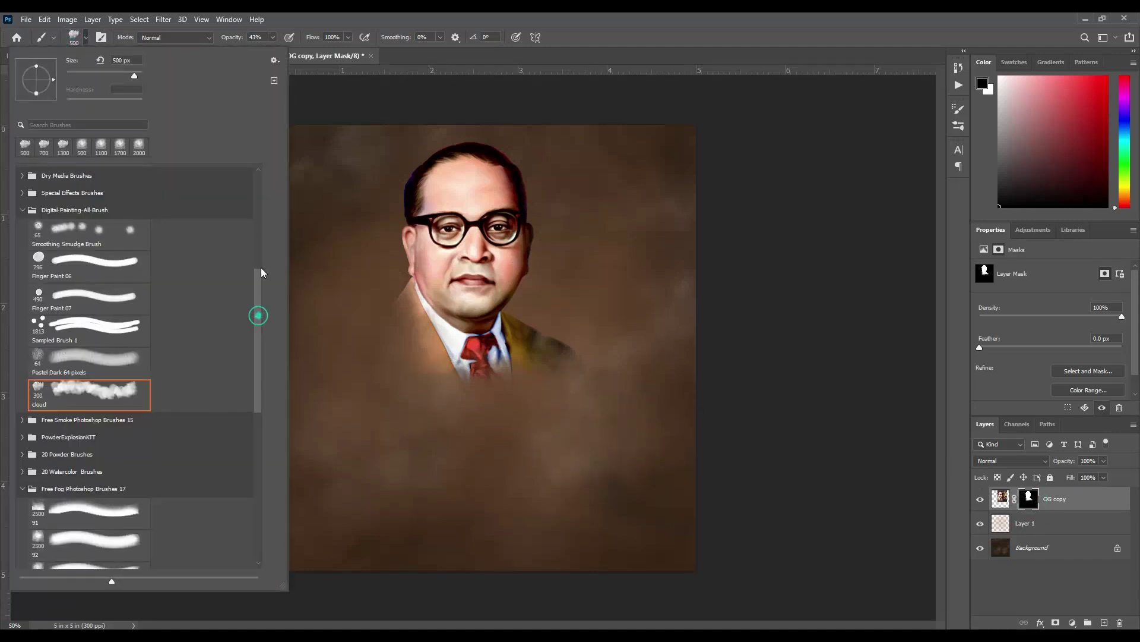
- Dab a faint glow onto the canvas with a large fog brush
drag(262, 272, 261, 178)
click(89, 196)
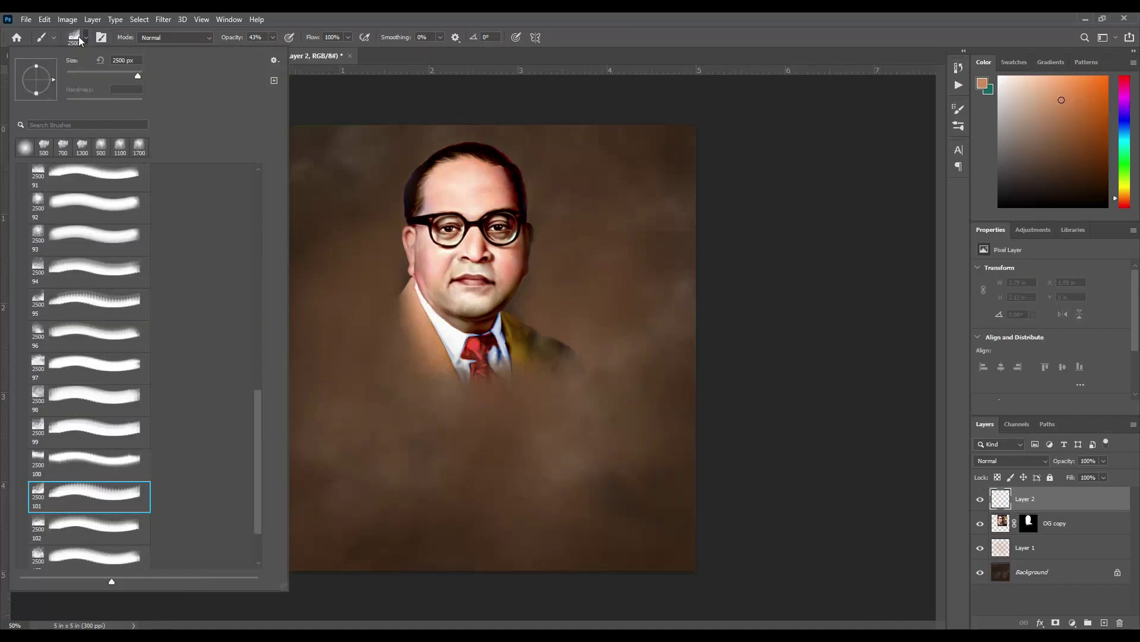
double_click(139, 147)
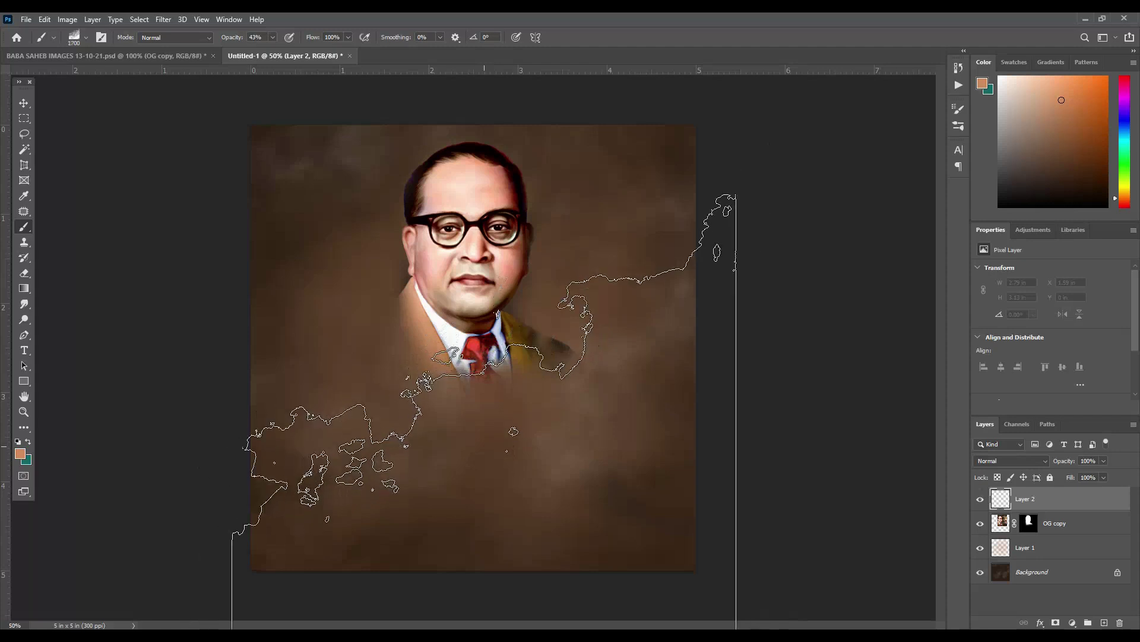
click(479, 479)
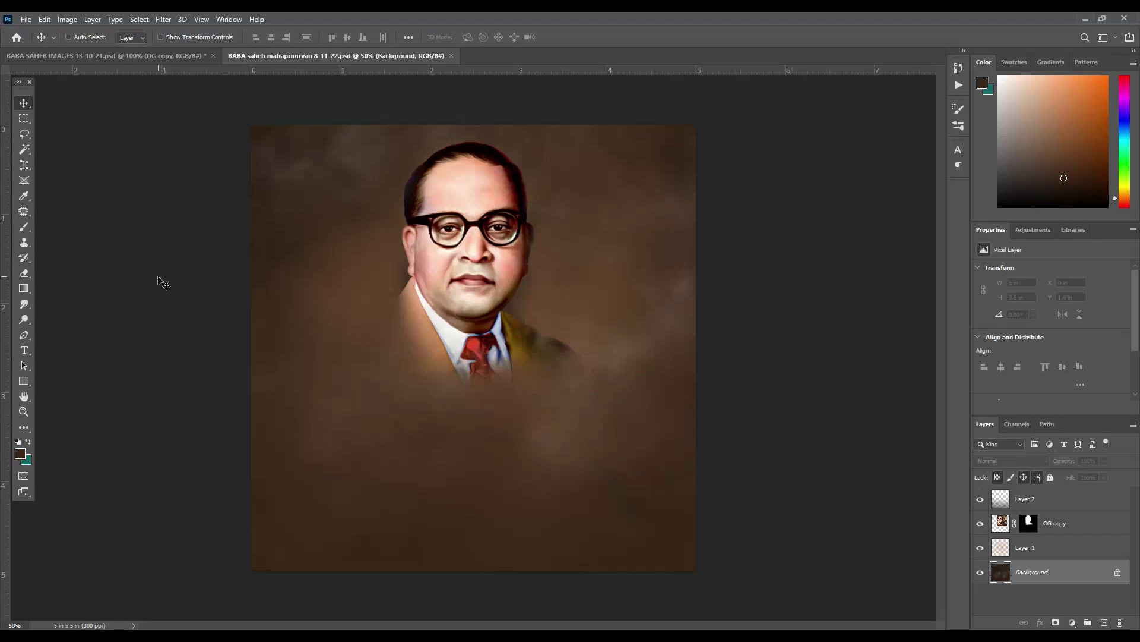
- Enlarge the portrait, shift it slightly right, and paste the two-line Marathi text
click(1082, 521)
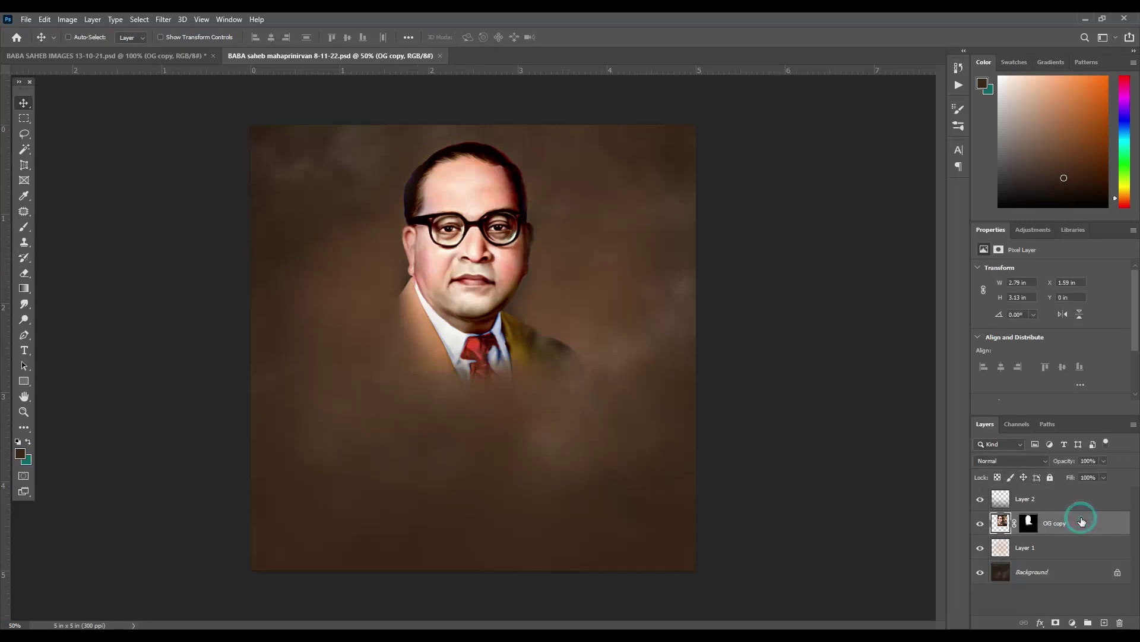
key(ctrl+t)
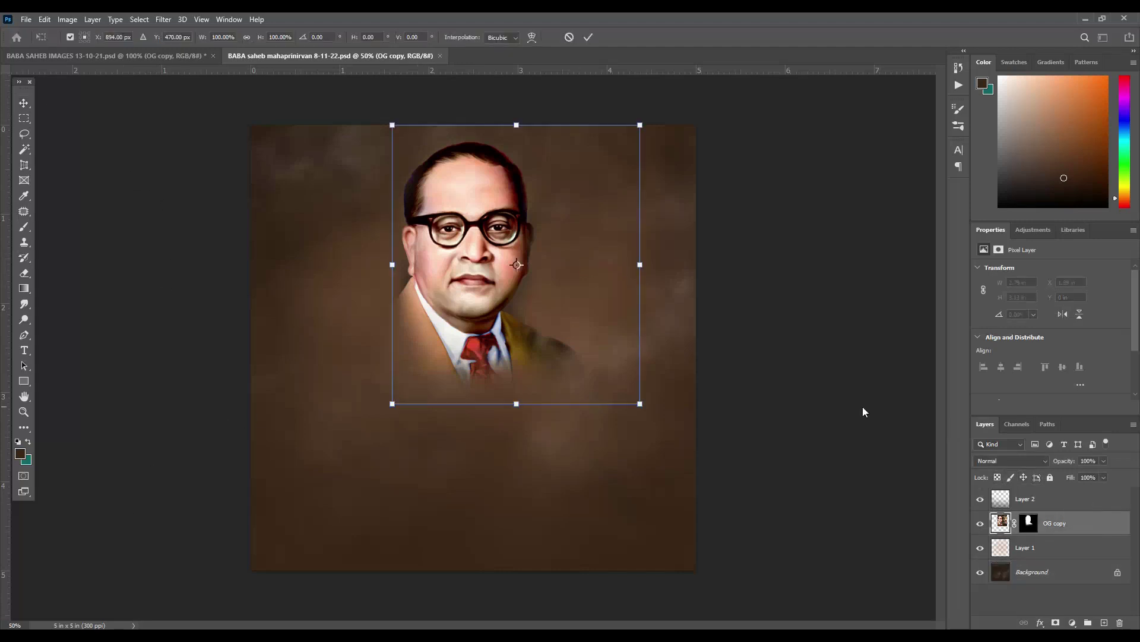
drag(391, 404, 350, 457)
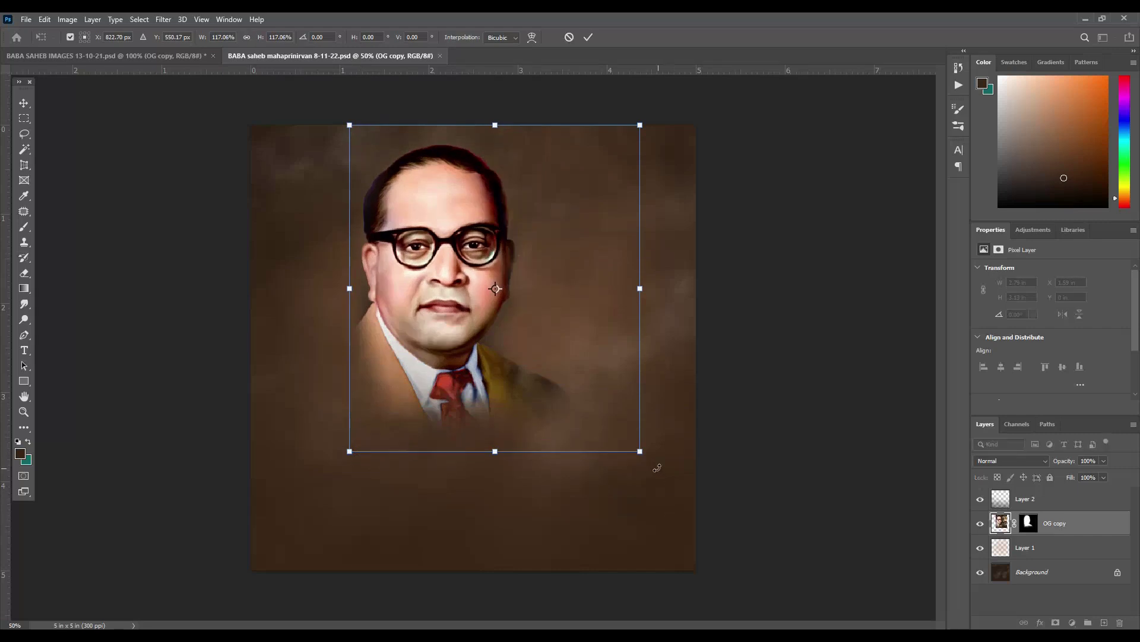
drag(653, 463, 646, 458)
drag(449, 216, 477, 209)
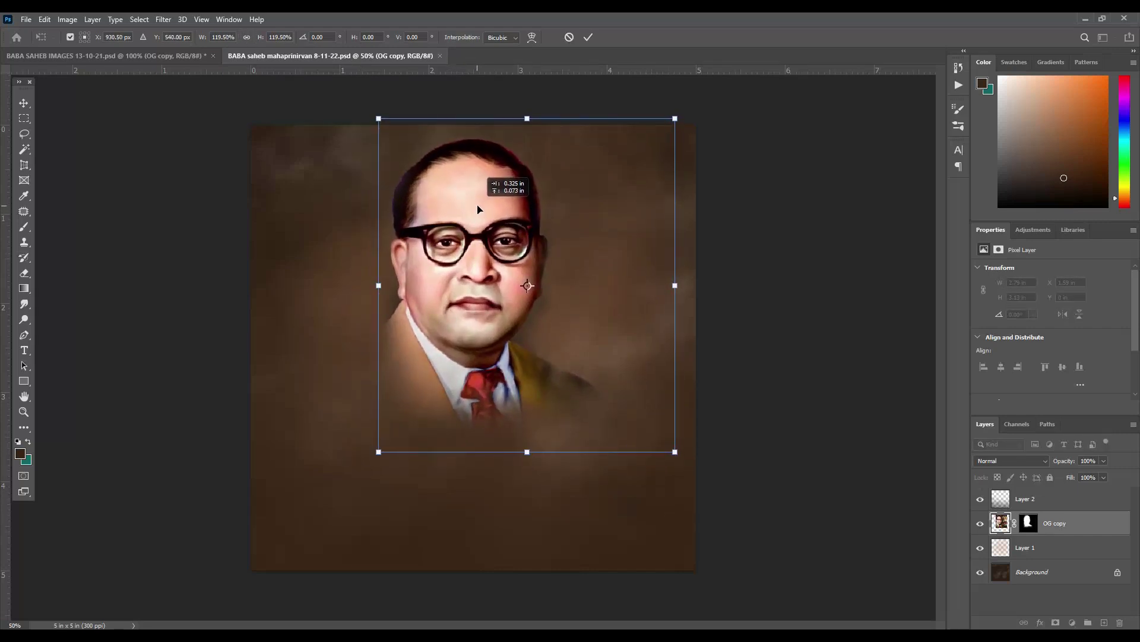
click(589, 38)
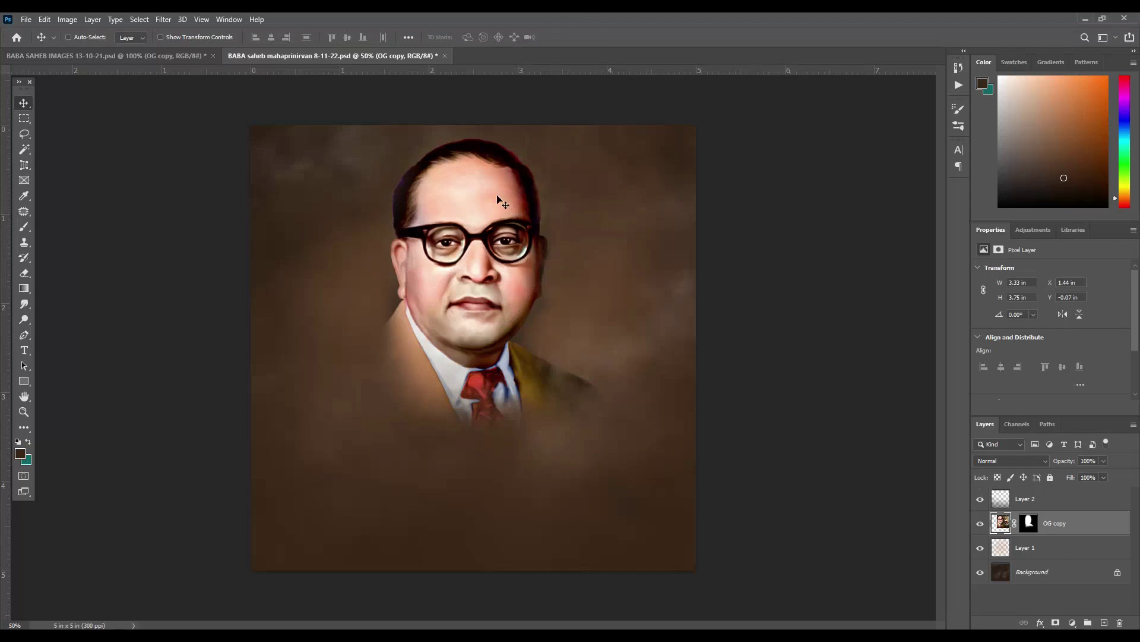
key(ctrl+v)
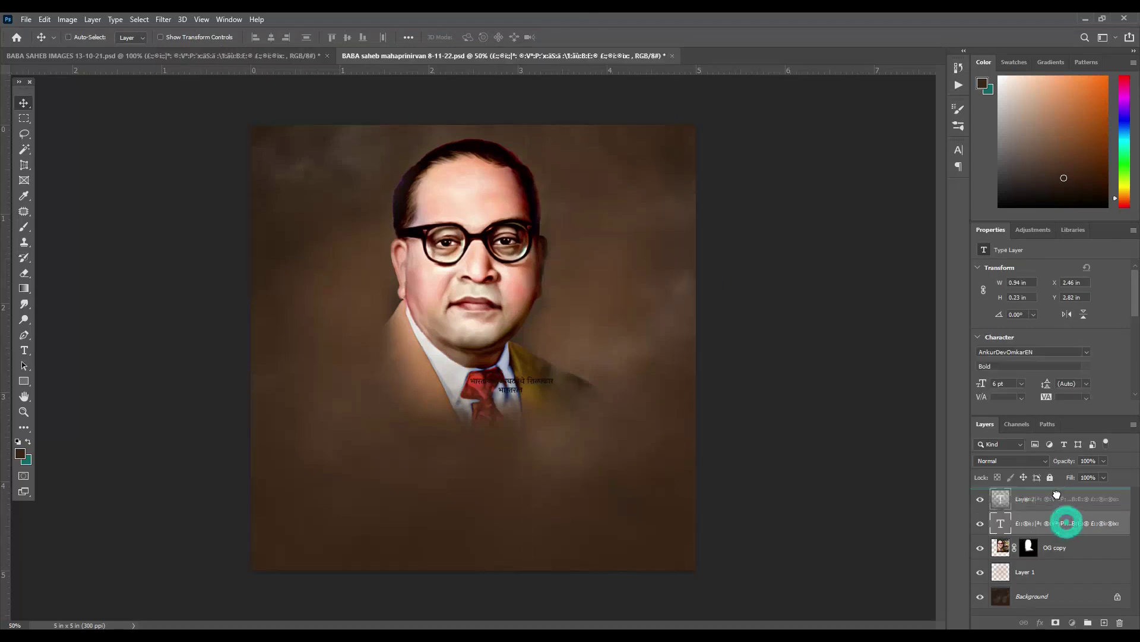
- Move the Marathi text above Layer 2, below the portrait, and set it to 14 pt
drag(1068, 526, 1063, 494)
drag(511, 385, 473, 439)
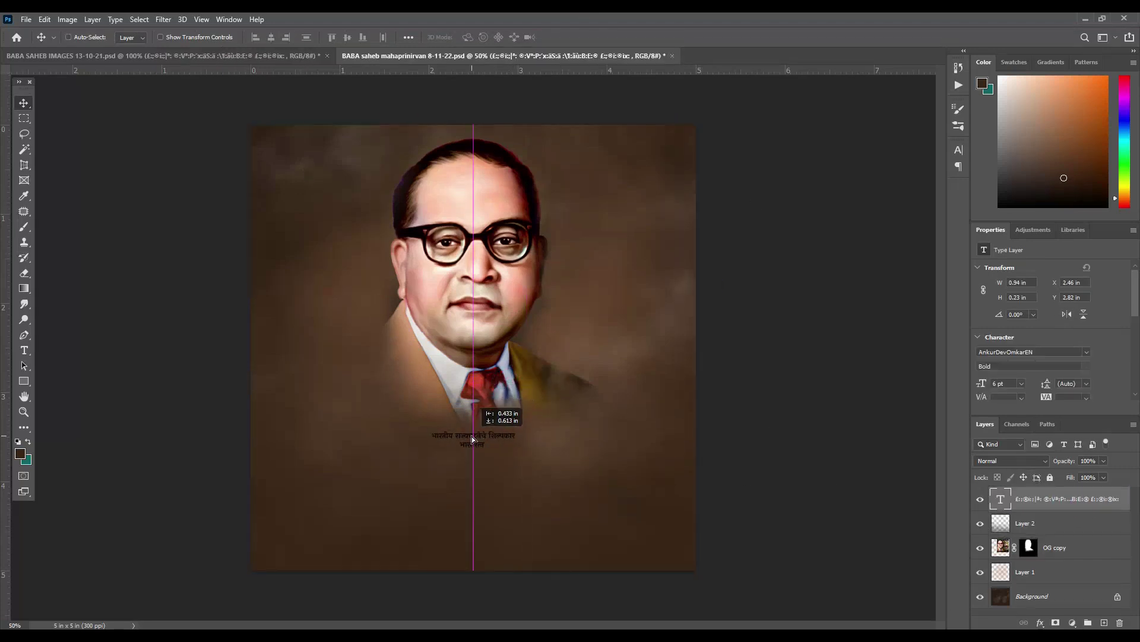
key(t)
double_click(433, 438)
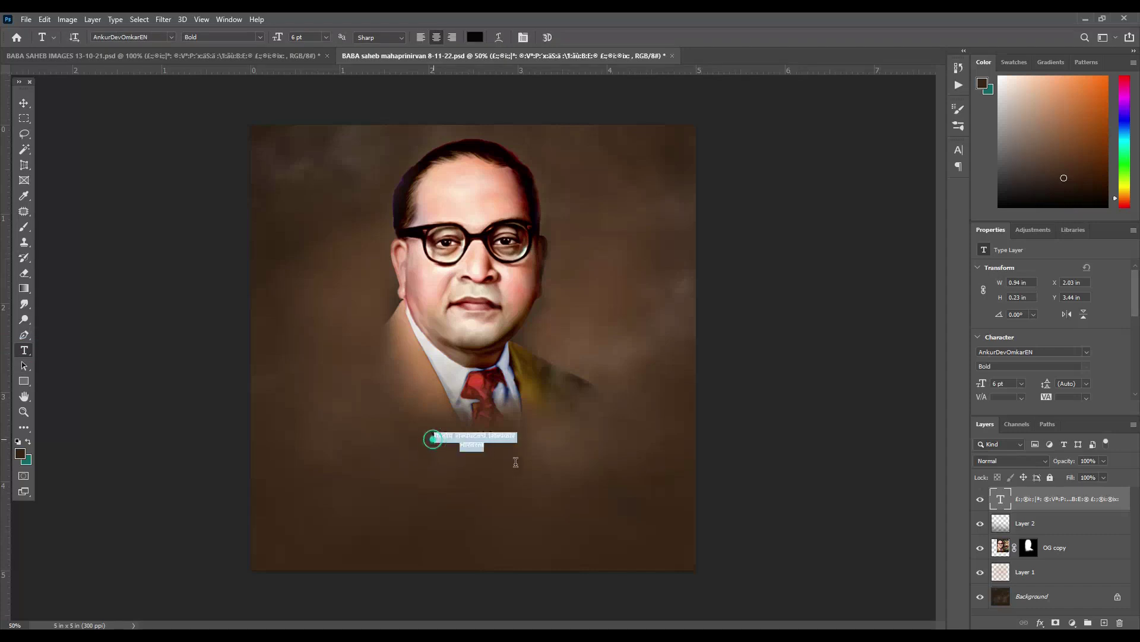
click(327, 38)
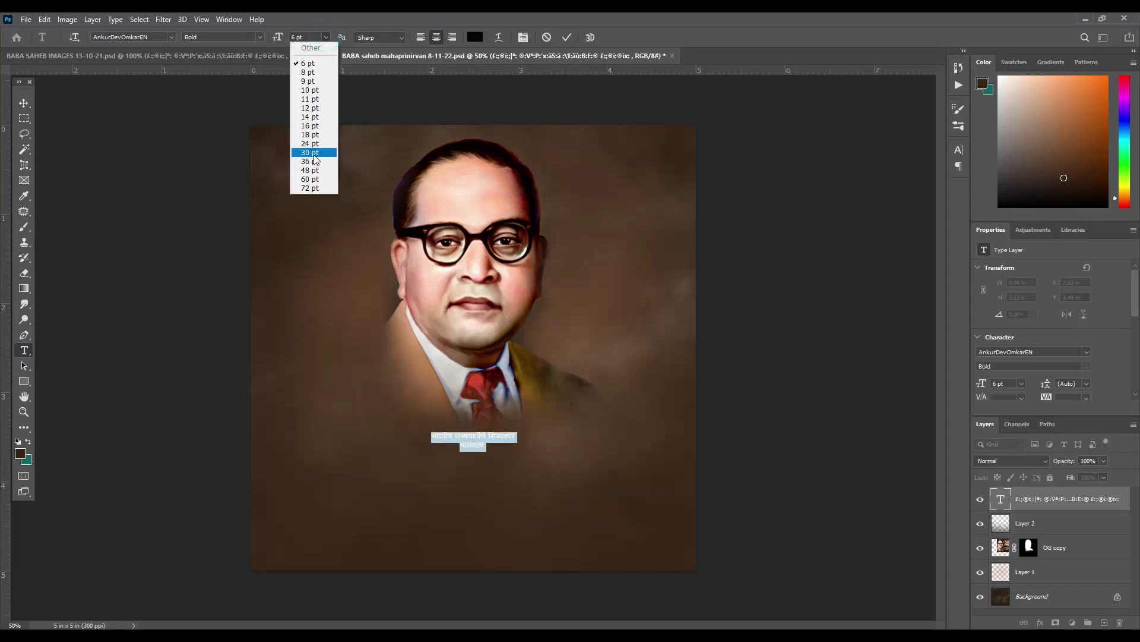
click(310, 144)
click(327, 38)
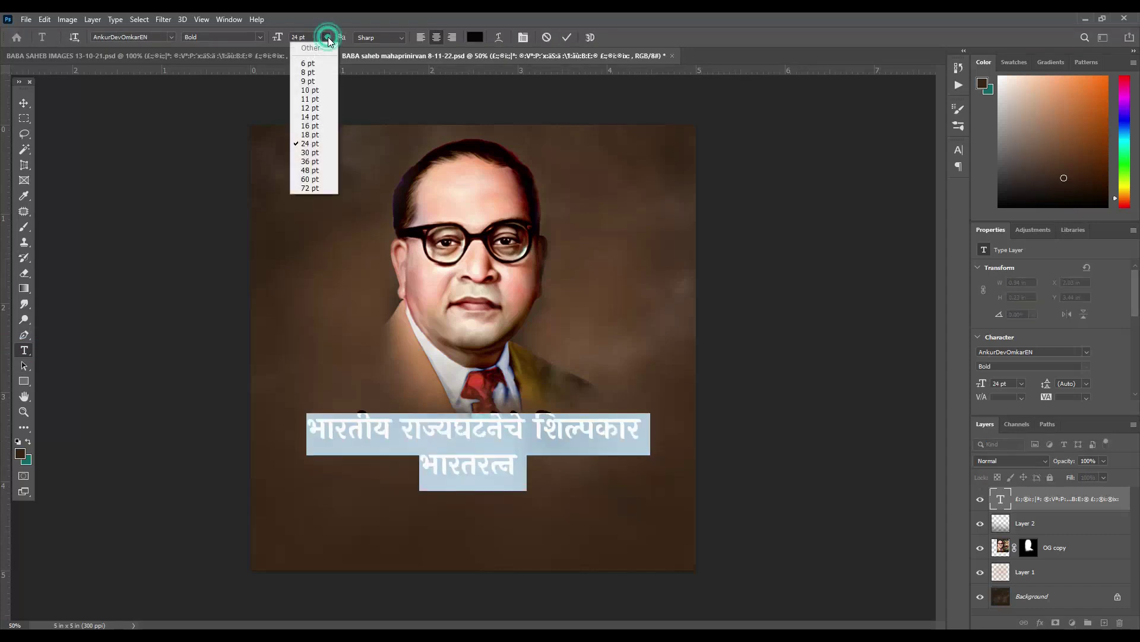
click(313, 118)
- Make the heading white and centre it under the portrait
click(474, 37)
click(580, 397)
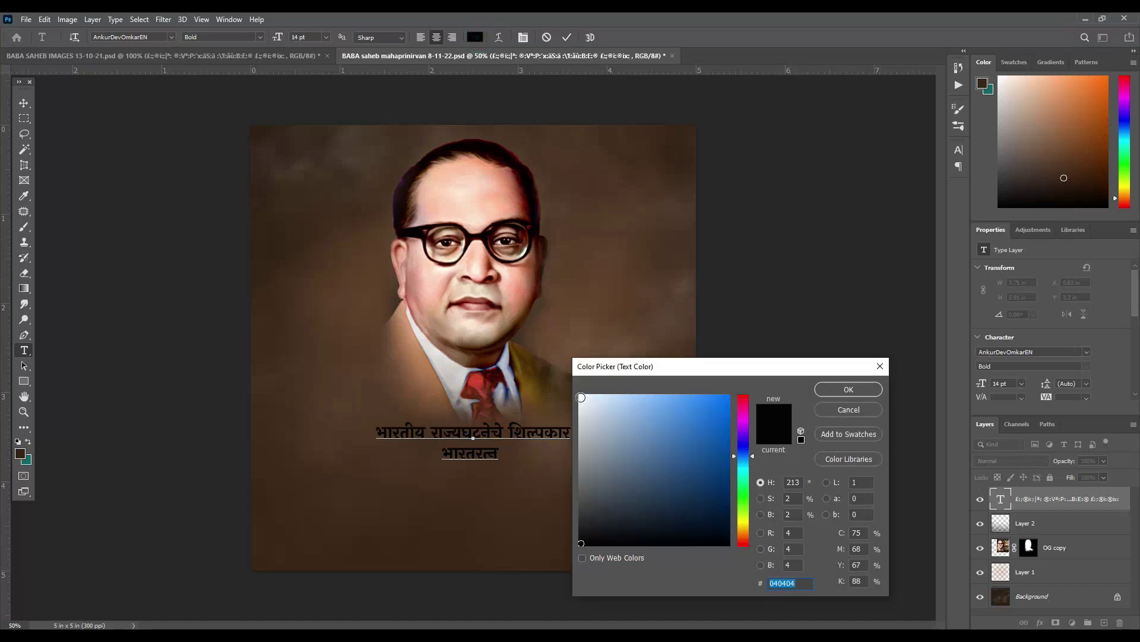
click(843, 390)
click(567, 36)
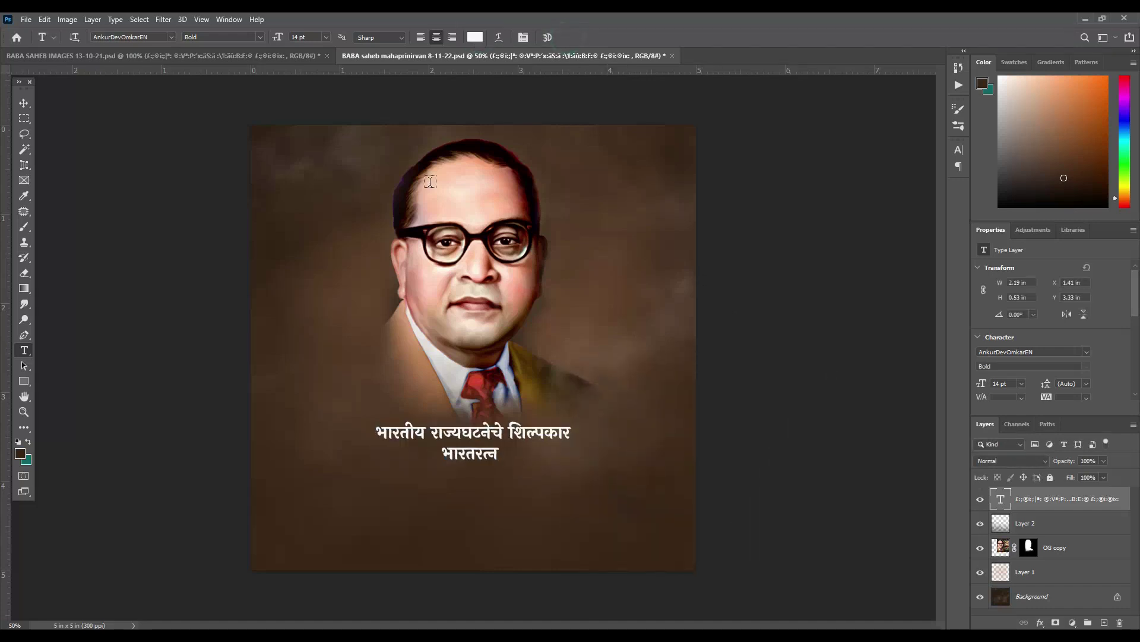
click(24, 102)
drag(488, 435, 505, 429)
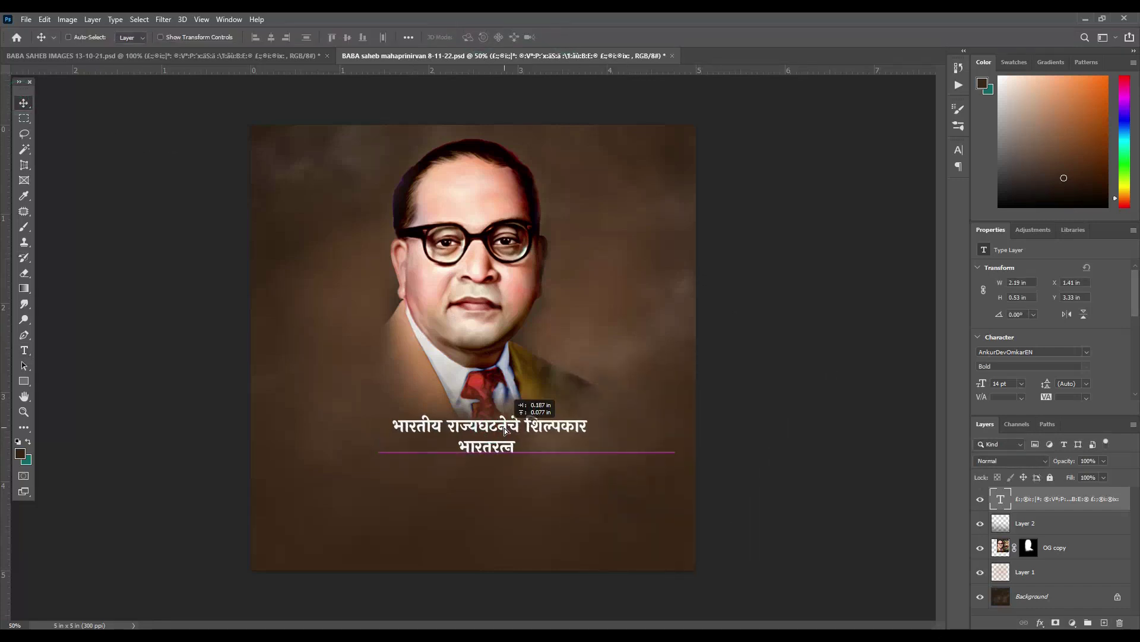
- Paste the calligraphic name, enlarge it about 232%, and move it up under the heading
key(ctrl+v)
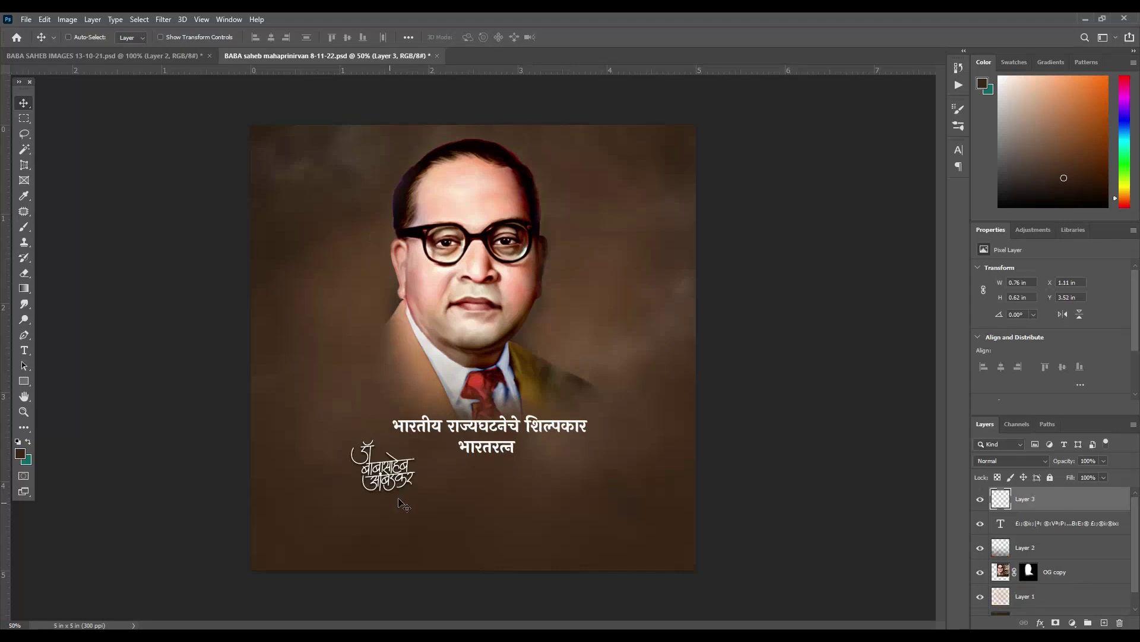
key(ctrl+t)
drag(417, 494, 505, 565)
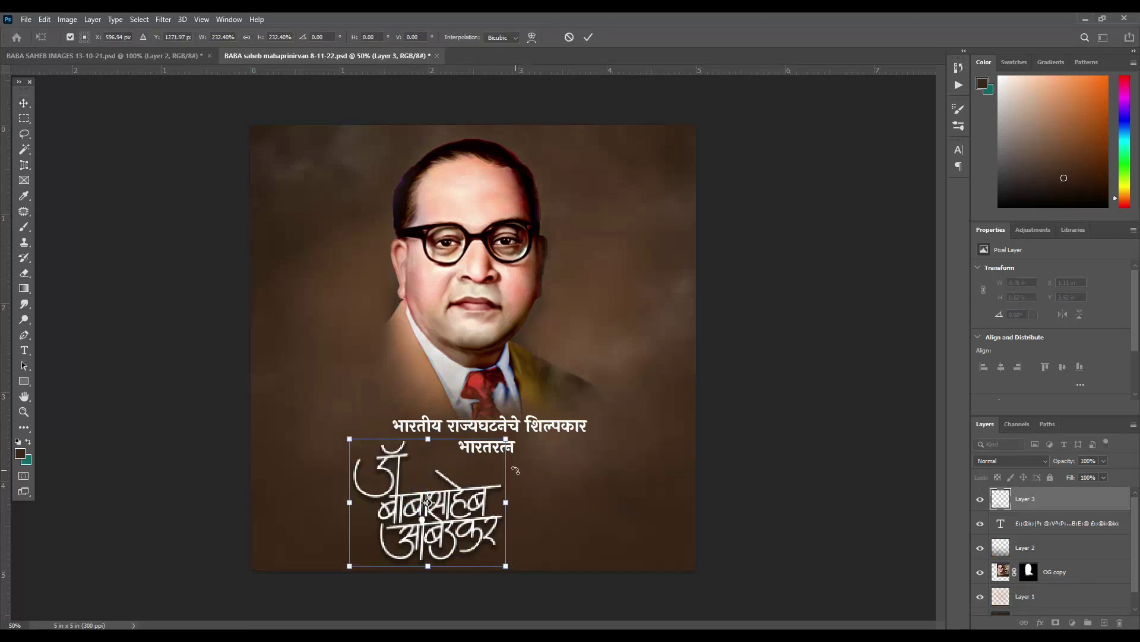
drag(348, 440, 324, 417)
click(588, 38)
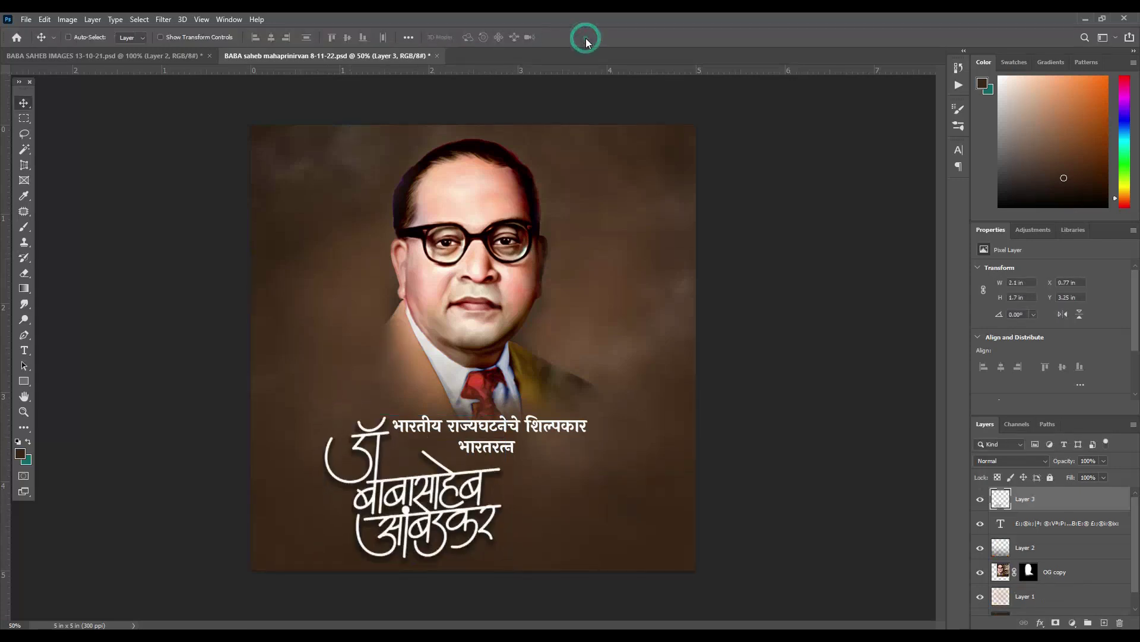
drag(383, 439, 385, 424)
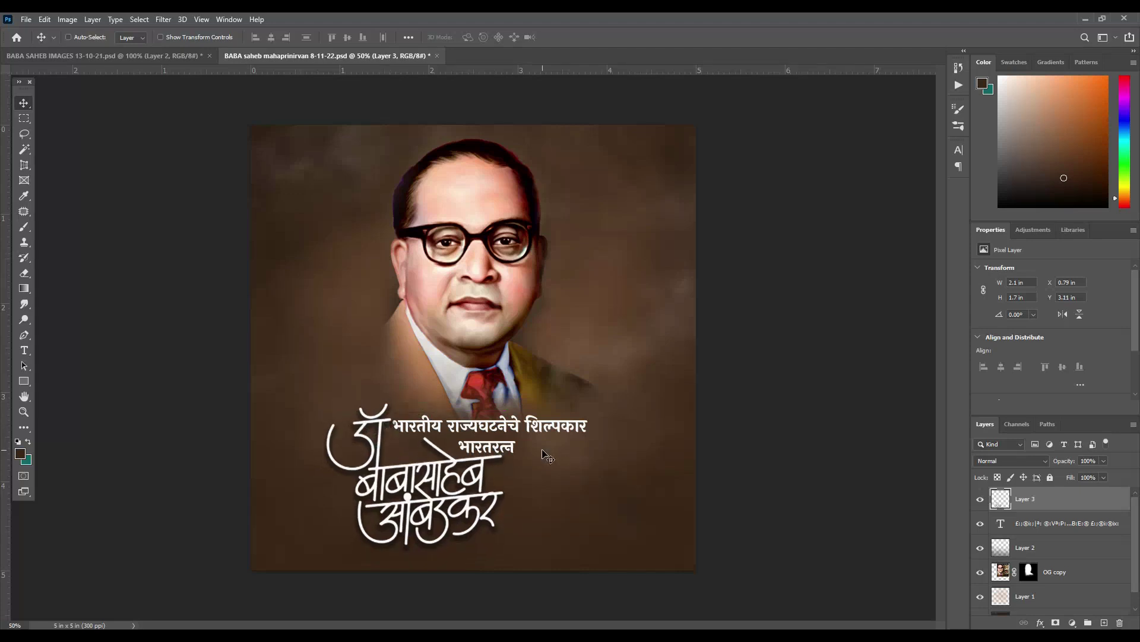
- Nudge the heading and calligraphy into place, then paste the tribute text at the canvas bottom
ctrl+click(525, 427)
key(Up)
key(Up)
key(Up)
key(Up)
key(Up)
key(Up)
key(Up)
key(Up)
key(Up)
key(Up)
key(Up)
key(Up)
key(Right)
key(Right)
key(Right)
key(Right)
key(Right)
key(Right)
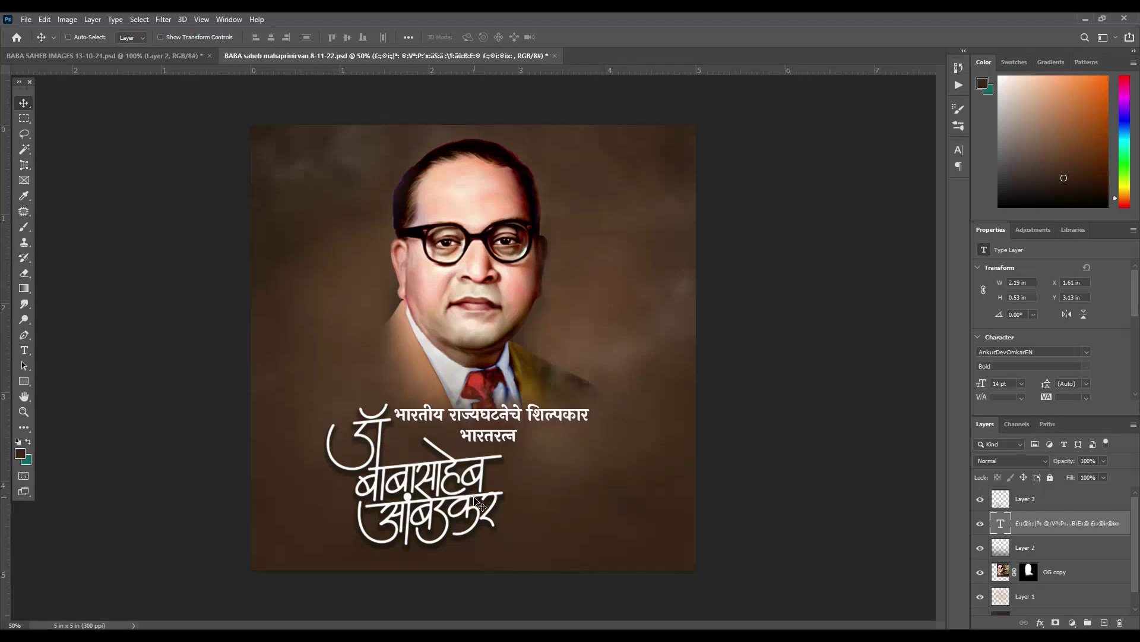
ctrl+click(475, 503)
key(Right)
key(Right)
key(Right)
key(Down)
key(Down)
key(Down)
key(Up)
key(Up)
key(ctrl+v)
drag(550, 534, 558, 544)
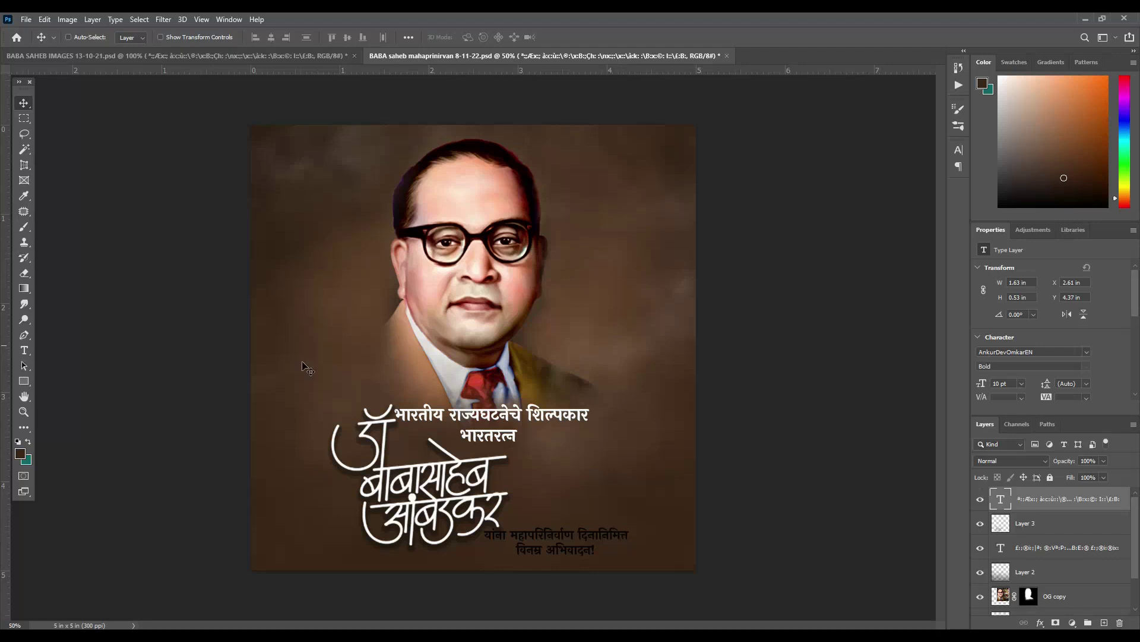
- Set the bottom tribute text to 14 pt
click(24, 350)
click(487, 534)
key(ctrl+a)
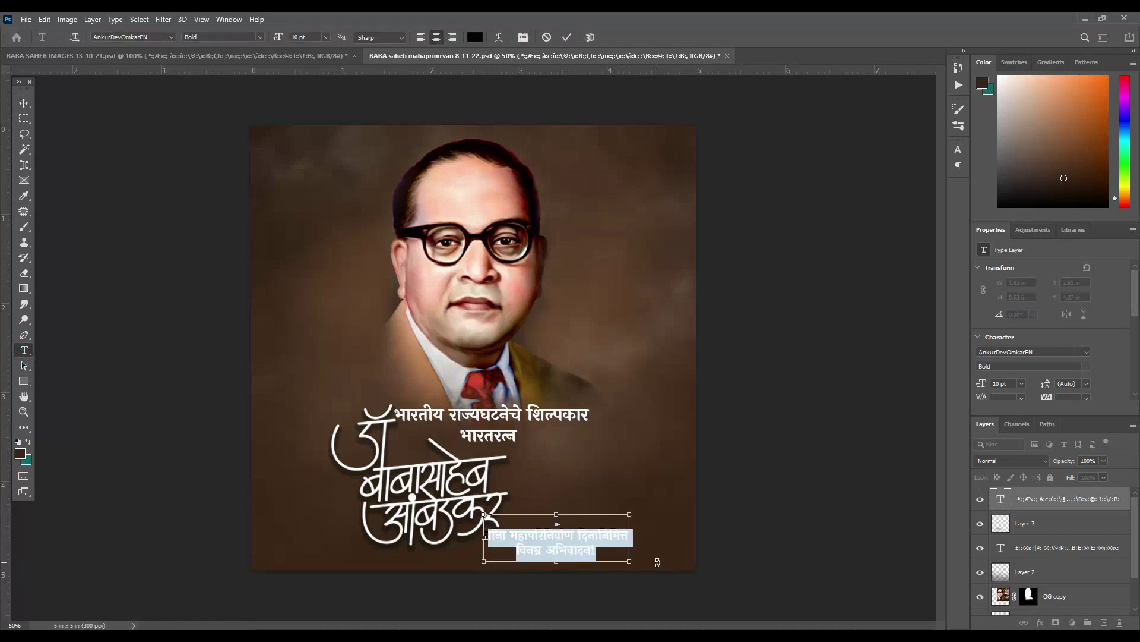
click(325, 37)
click(316, 118)
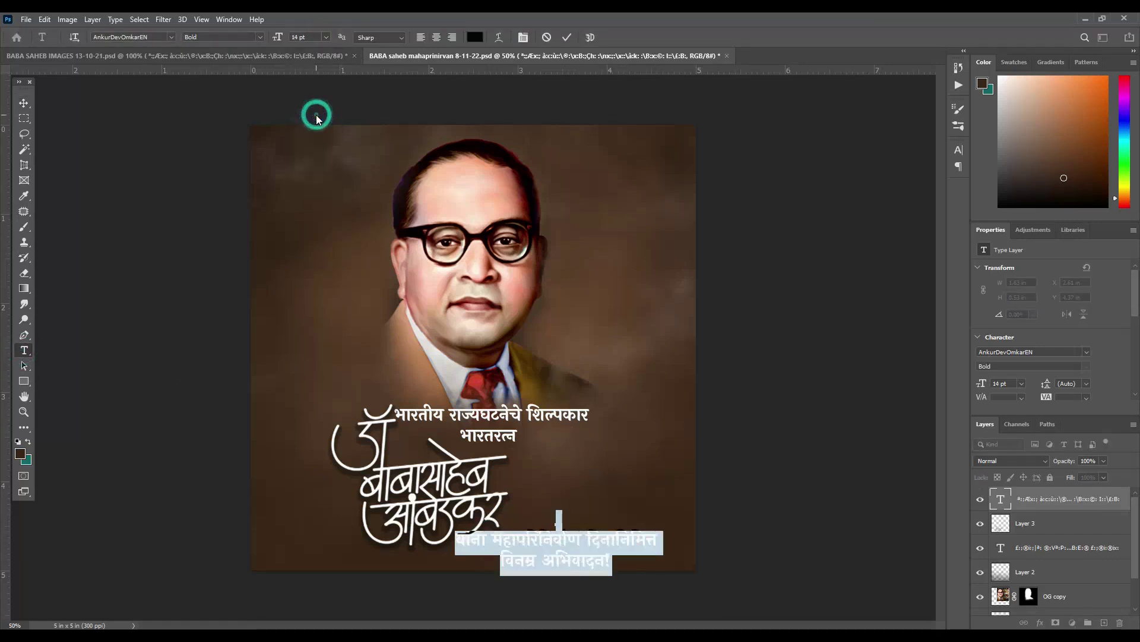
click(567, 38)
drag(544, 415, 589, 419)
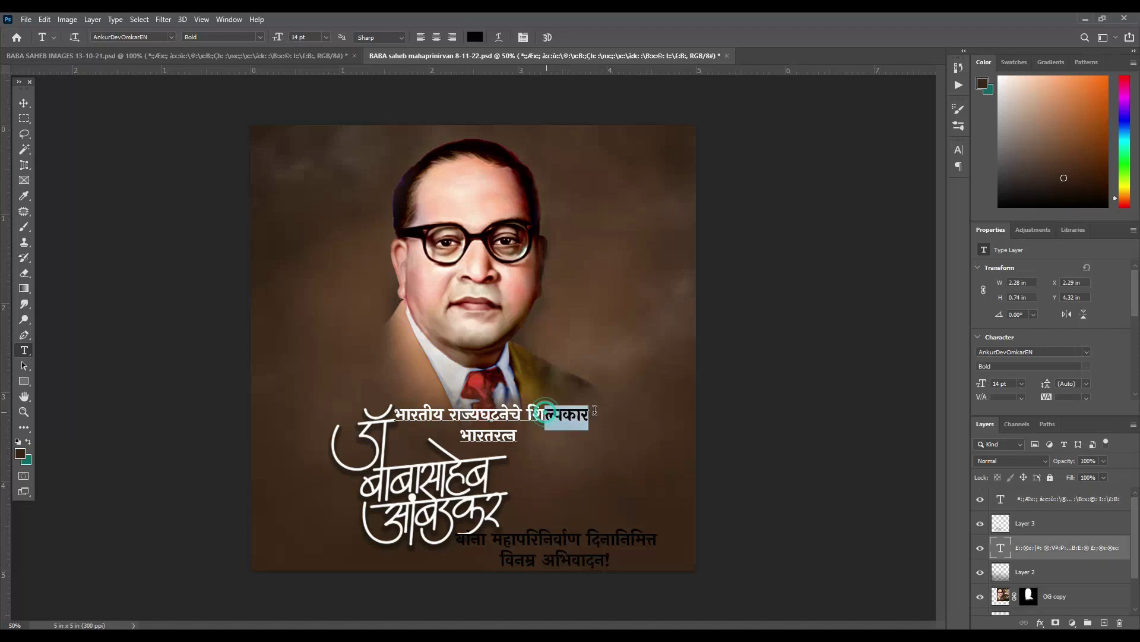
click(567, 38)
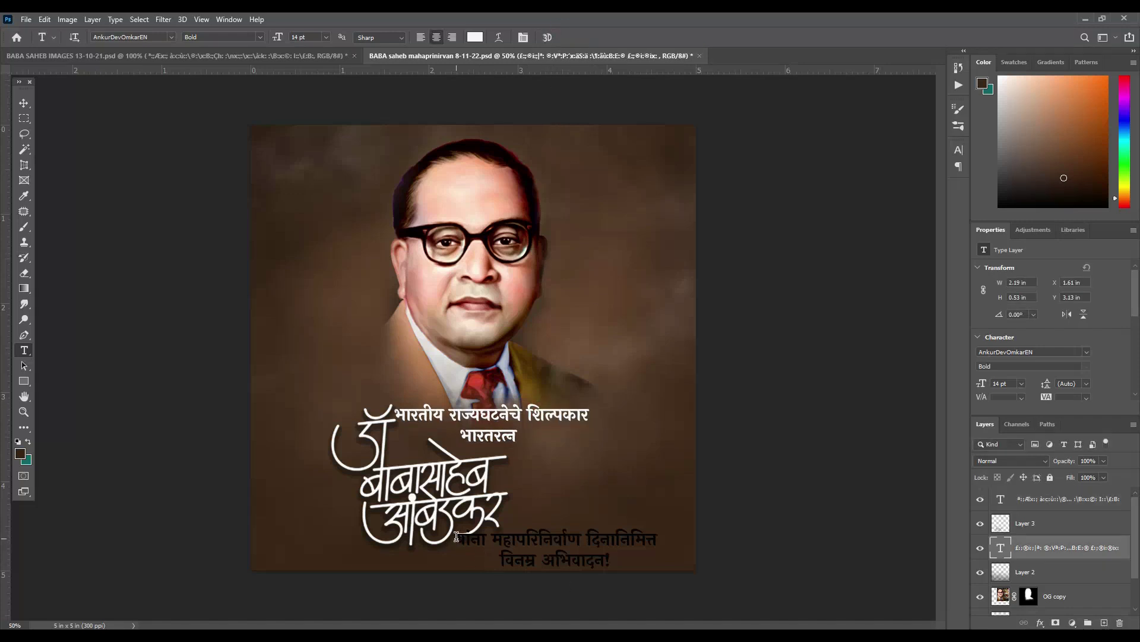
- Change the tribute text colour to white
click(457, 536)
key(ctrl+a)
click(476, 37)
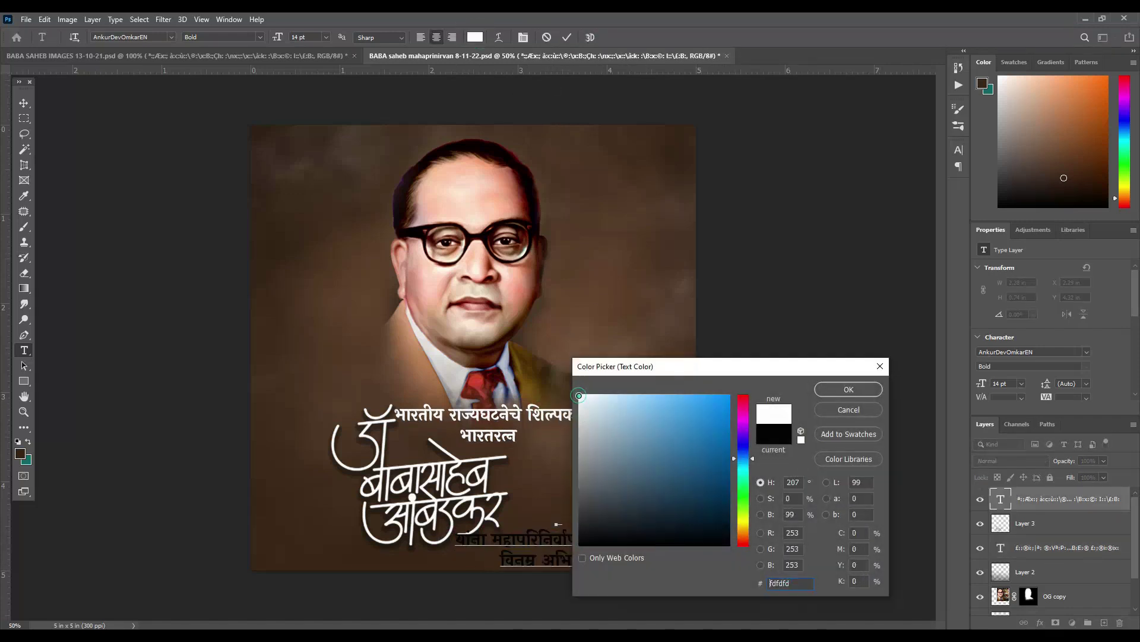
click(835, 387)
click(568, 37)
click(24, 103)
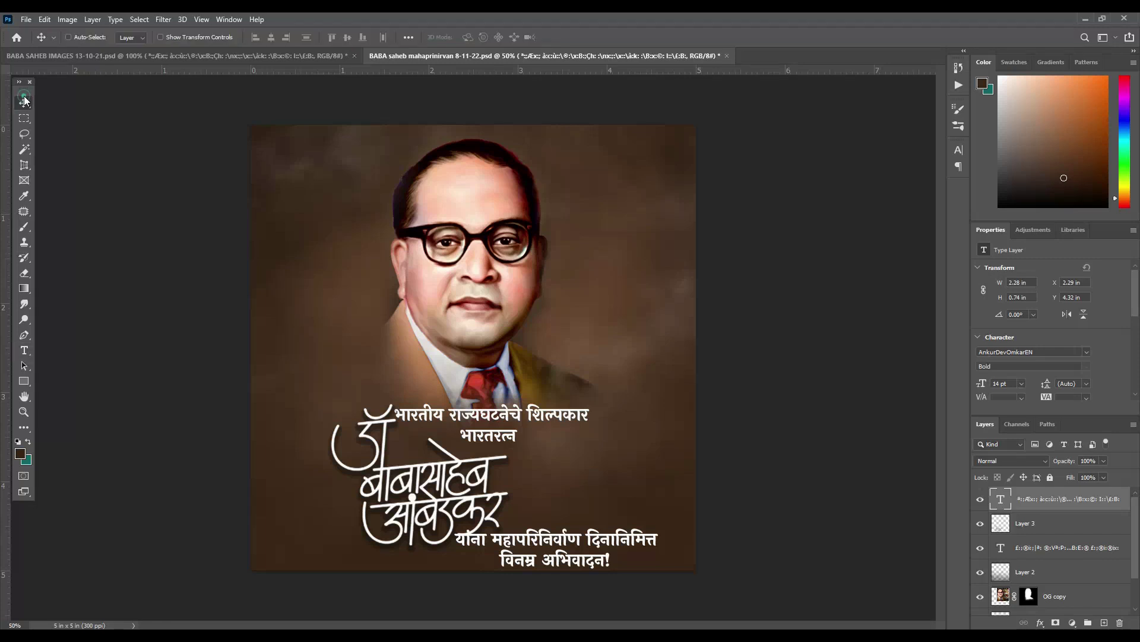
click(628, 394)
- Reposition the heading, calligraphic name and tribute text into a tight centred stack below the portrait
right_click(507, 417)
click(534, 438)
drag(534, 439, 408, 394)
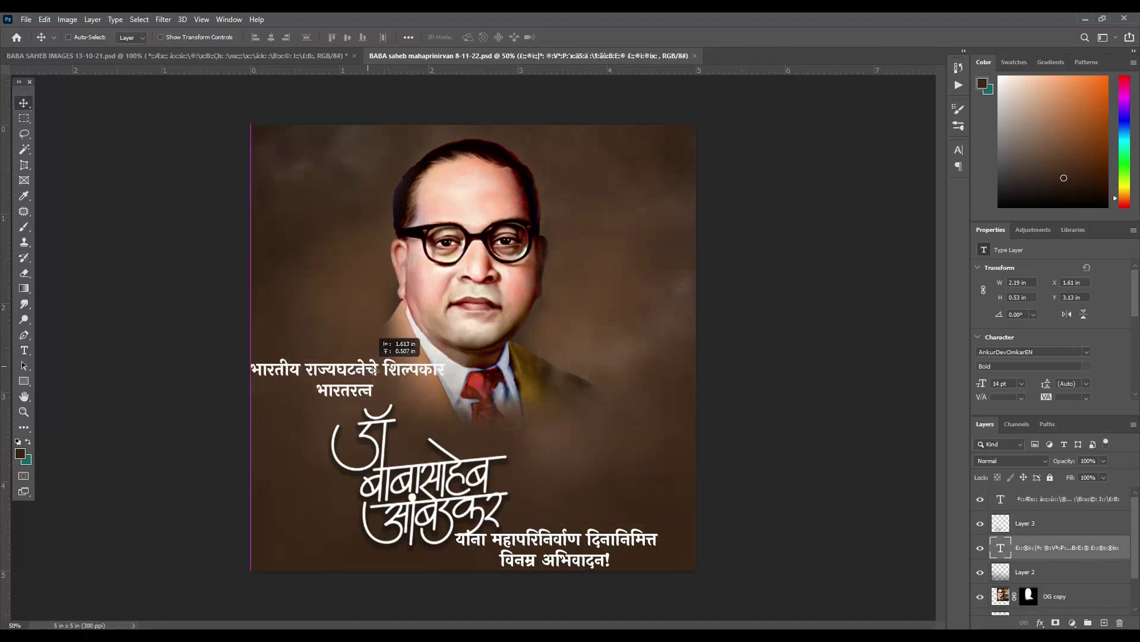
right_click(479, 475)
click(493, 475)
drag(466, 468, 504, 440)
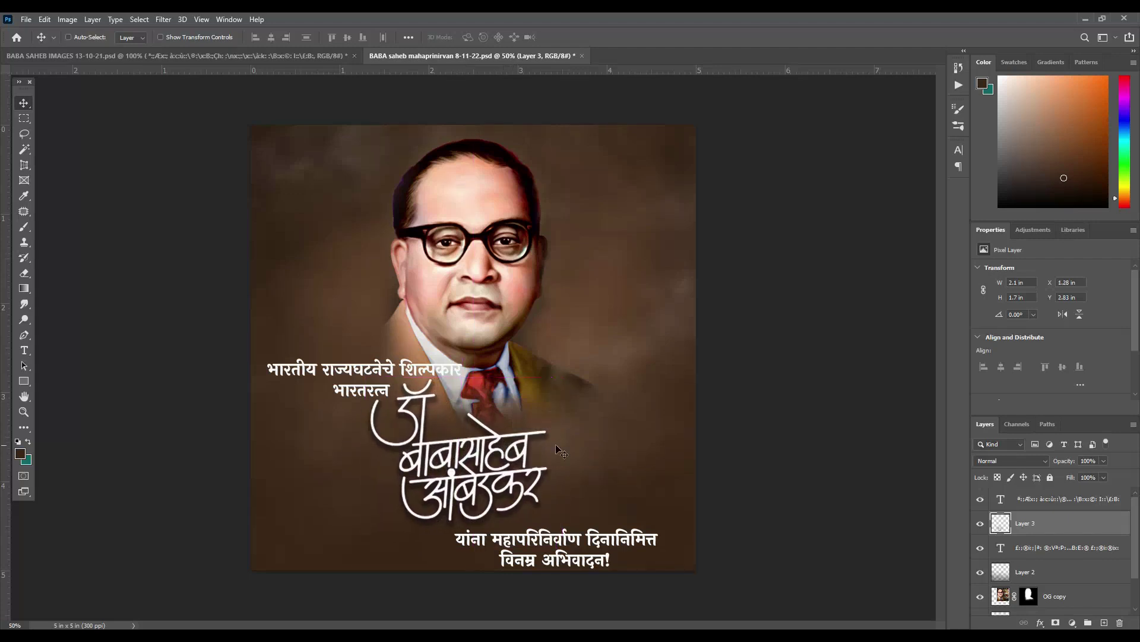
right_click(573, 545)
click(594, 543)
drag(567, 538, 594, 527)
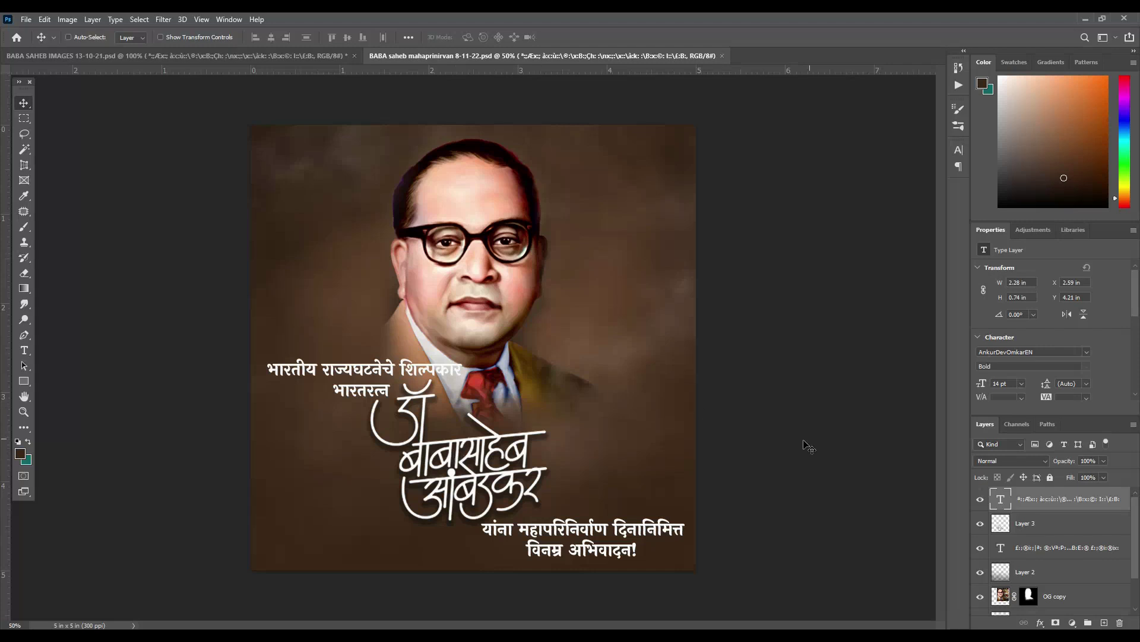
- Place the temple photo behind the portrait on the left and preview blend modes on it
scroll(1135, 564, down, 2)
click(1062, 603)
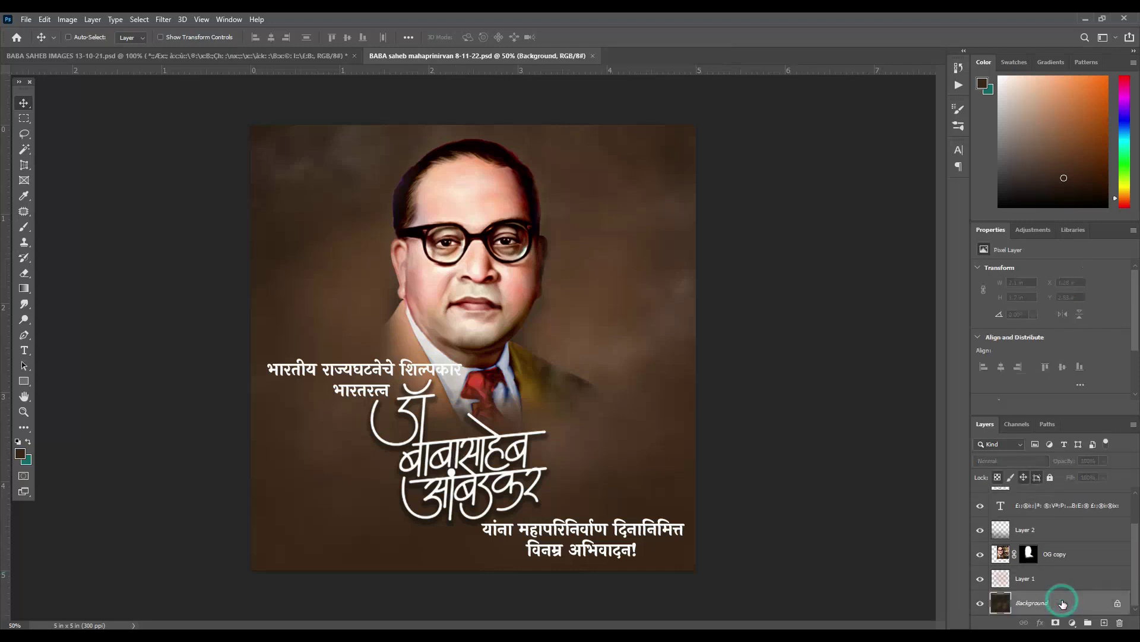
click(1059, 579)
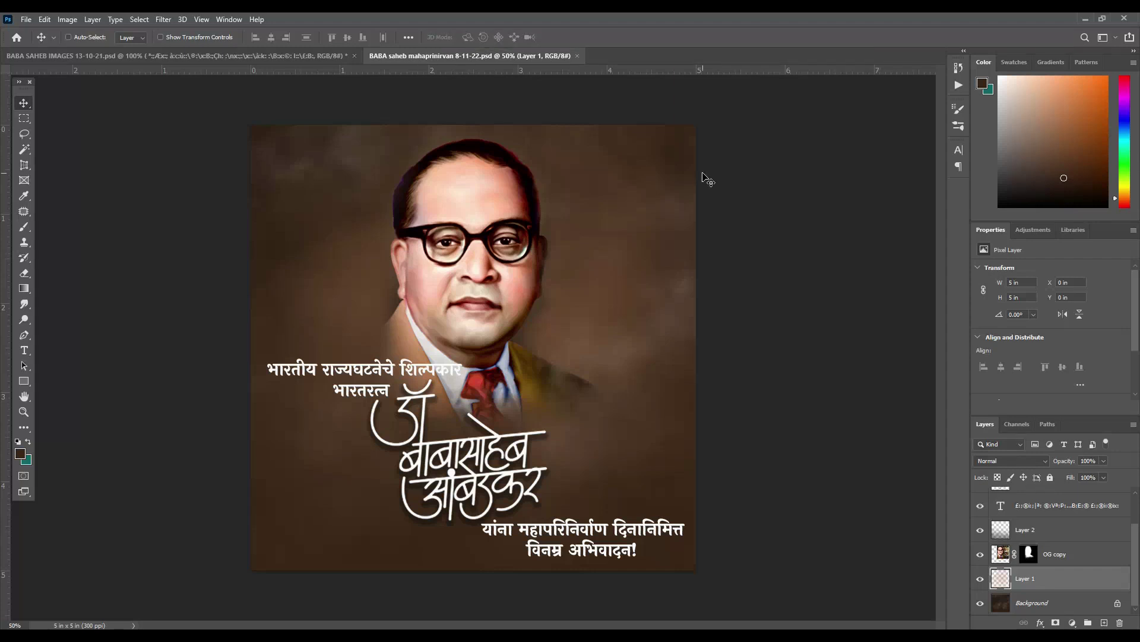
drag(707, 178, 542, 294)
mouse_move(553, 108)
mouse_down()
mouse_move(551, 141)
mouse_move(519, 126)
mouse_up()
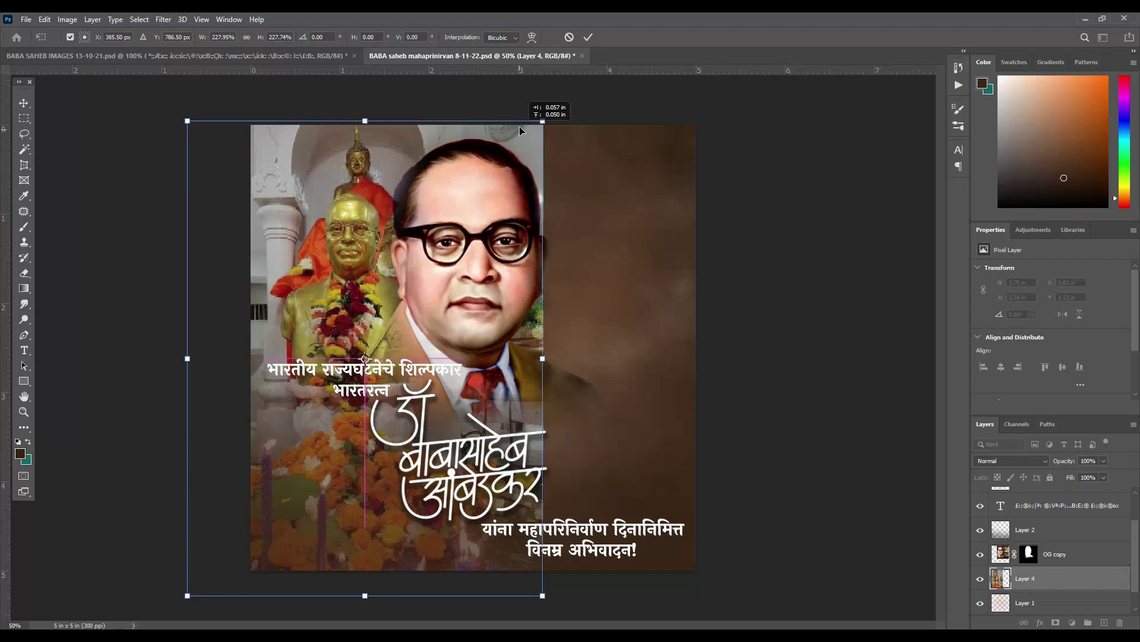
click(588, 37)
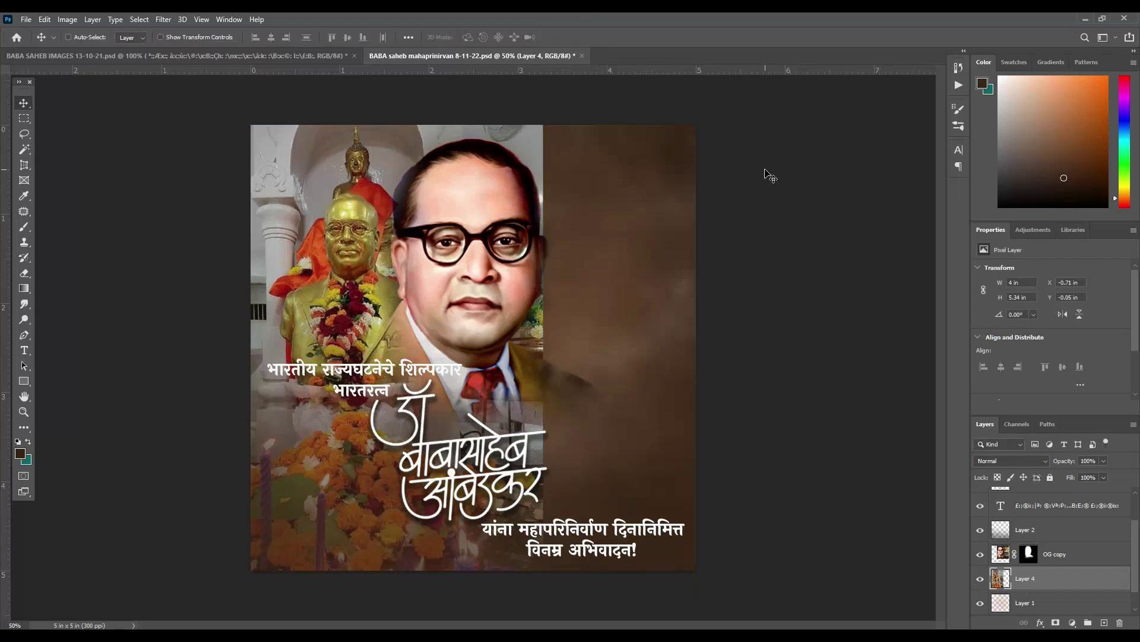
click(1044, 461)
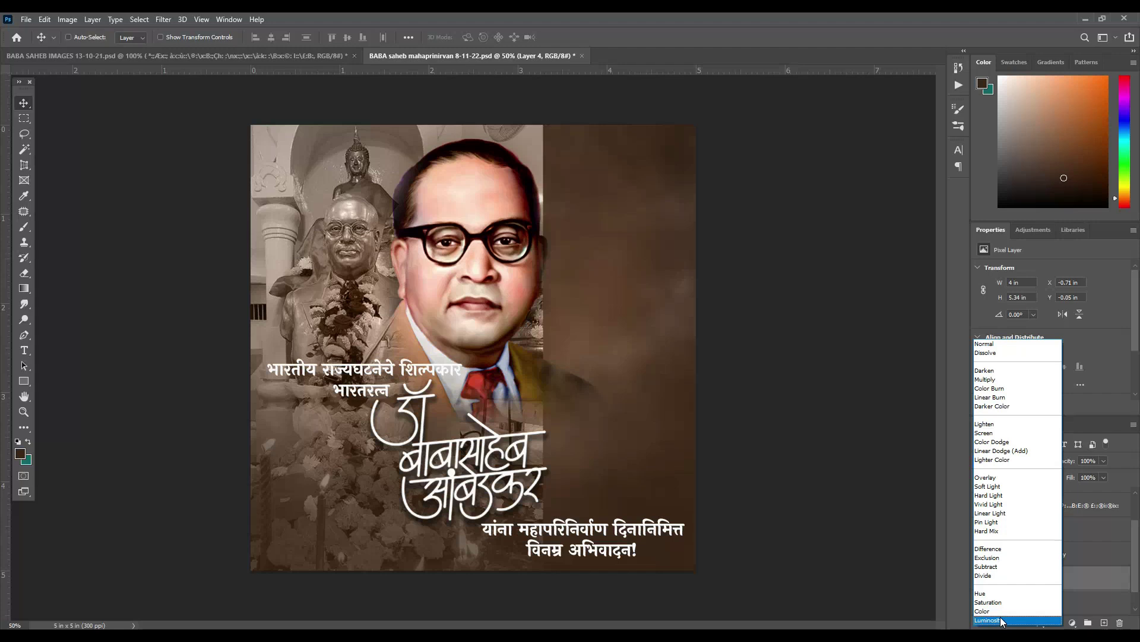
click(984, 344)
- Set the temple photo to Soft Light, duplicate it, and shift the copy to the right
key(Down)
key(Down)
key(Down)
key(Down)
key(Down)
key(Down)
key(Down)
key(Down)
key(Down)
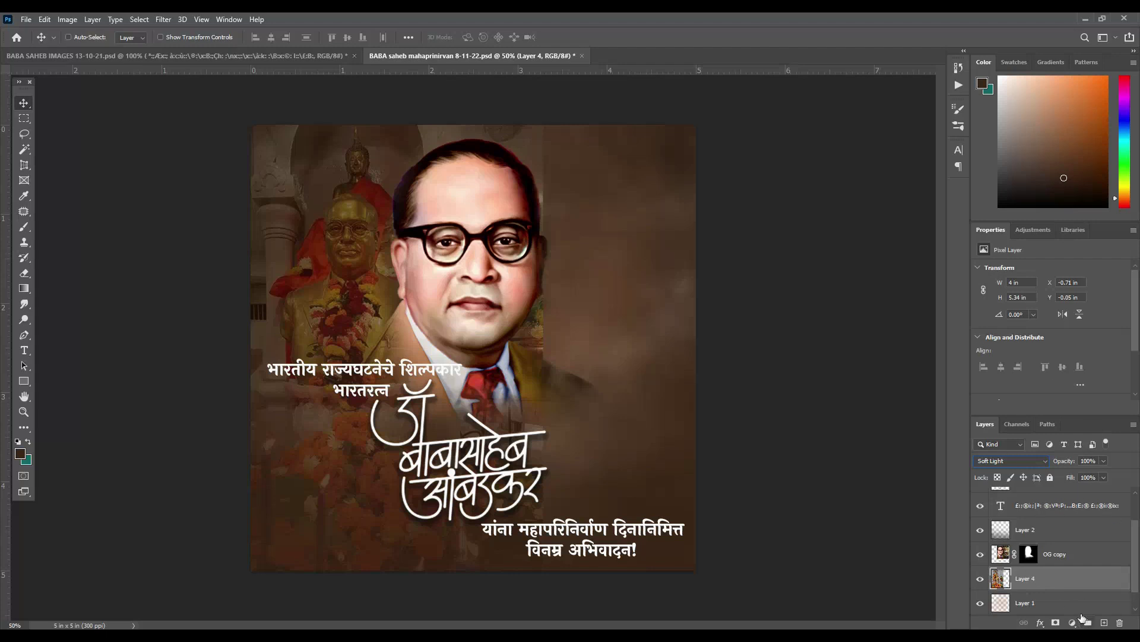
key(ctrl+j)
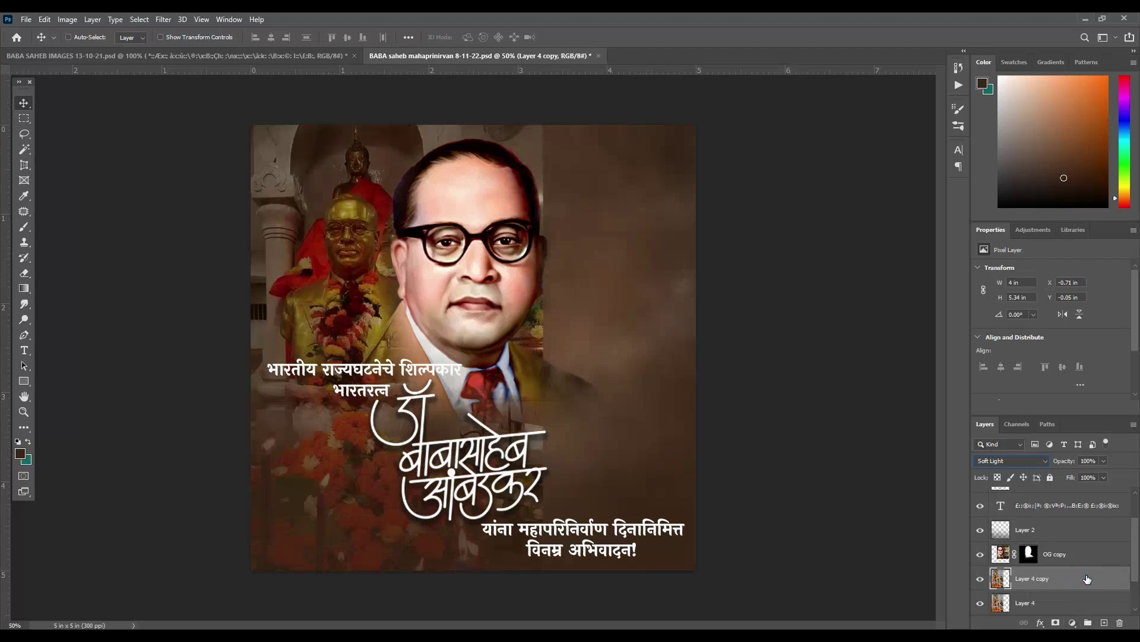
key(Down)
key(Down)
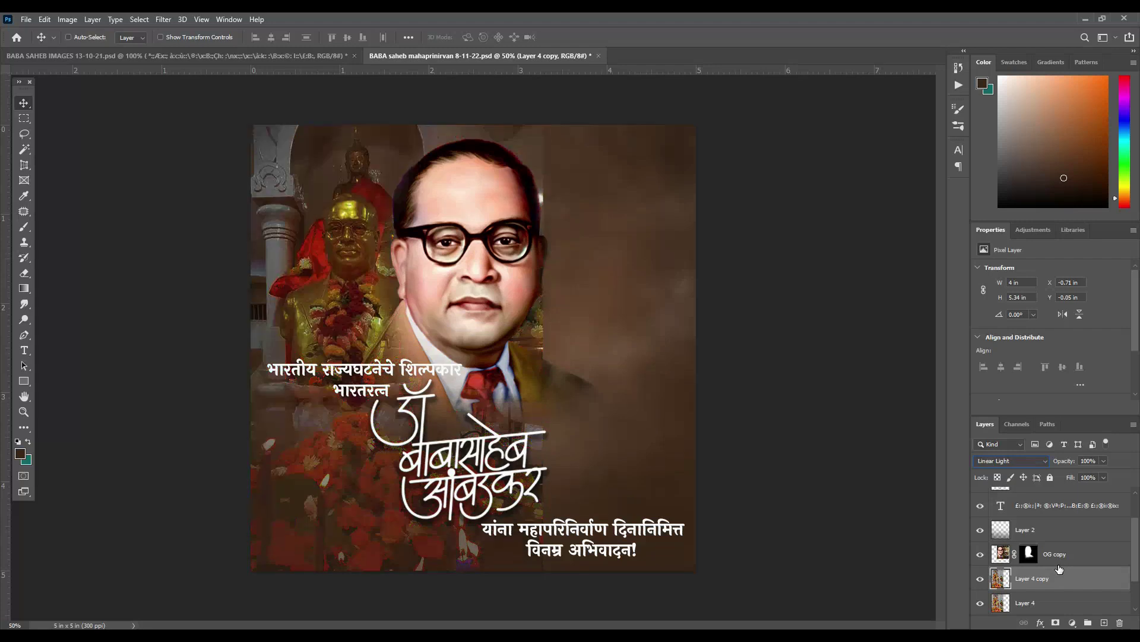
key(Down)
key(Down)
key(Down)
key(Down)
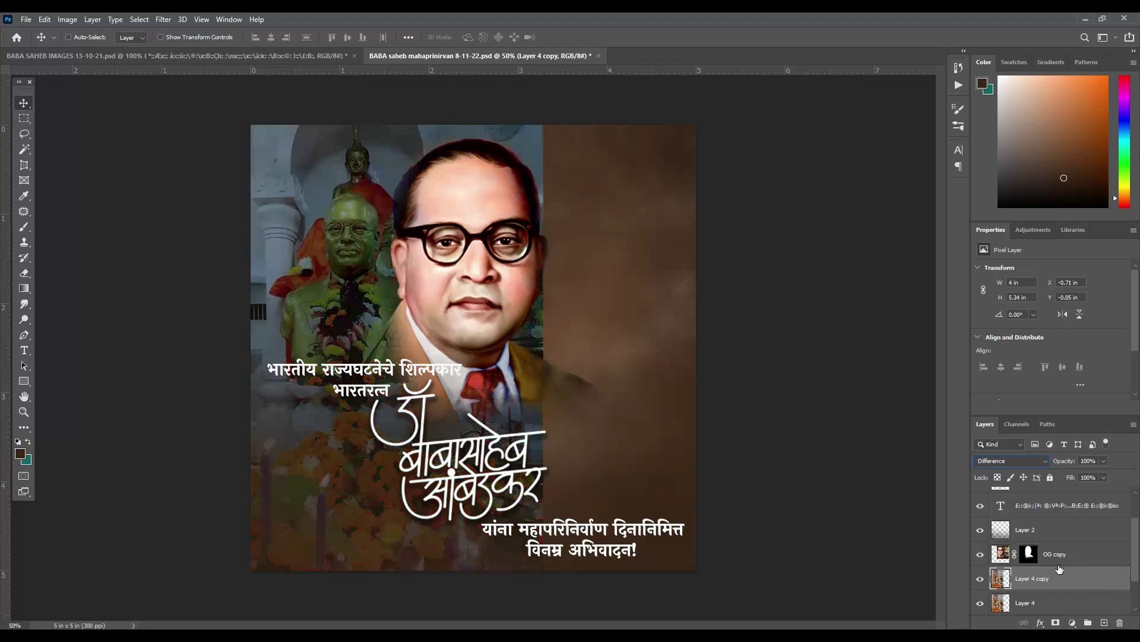
key(Up)
key(Up)
key(Up)
key(Up)
key(Up)
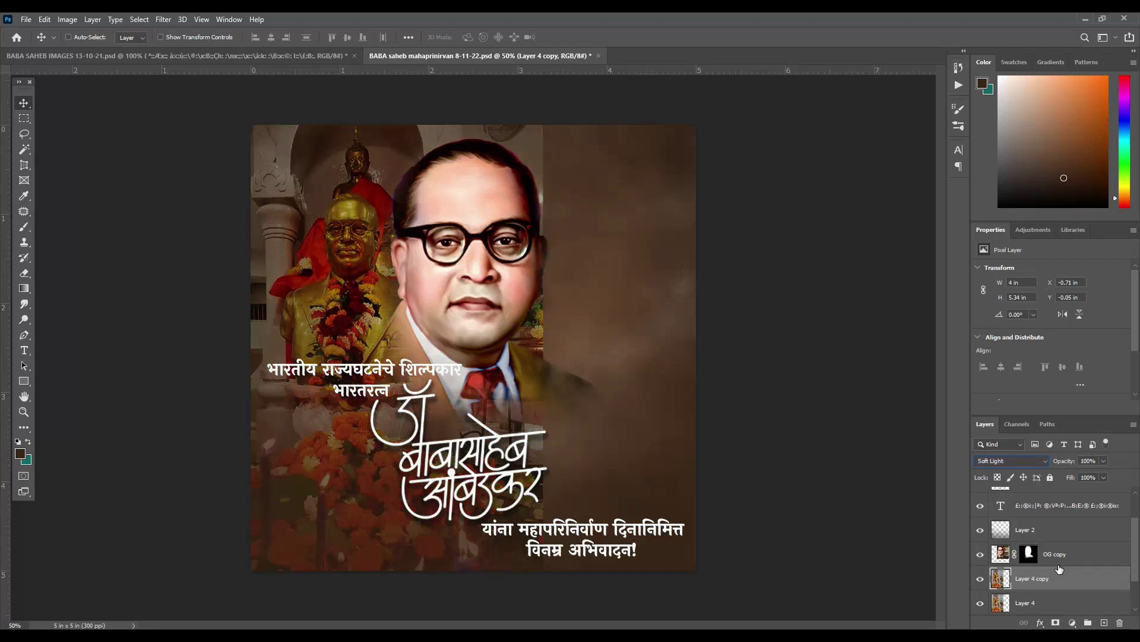
mouse_move(300, 264)
mouse_down()
mouse_move(539, 283)
mouse_move(480, 262)
mouse_up()
click(1011, 461)
- Return the temple copy to Normal, add a layer mask, and pick a soft round brush
click(989, 342)
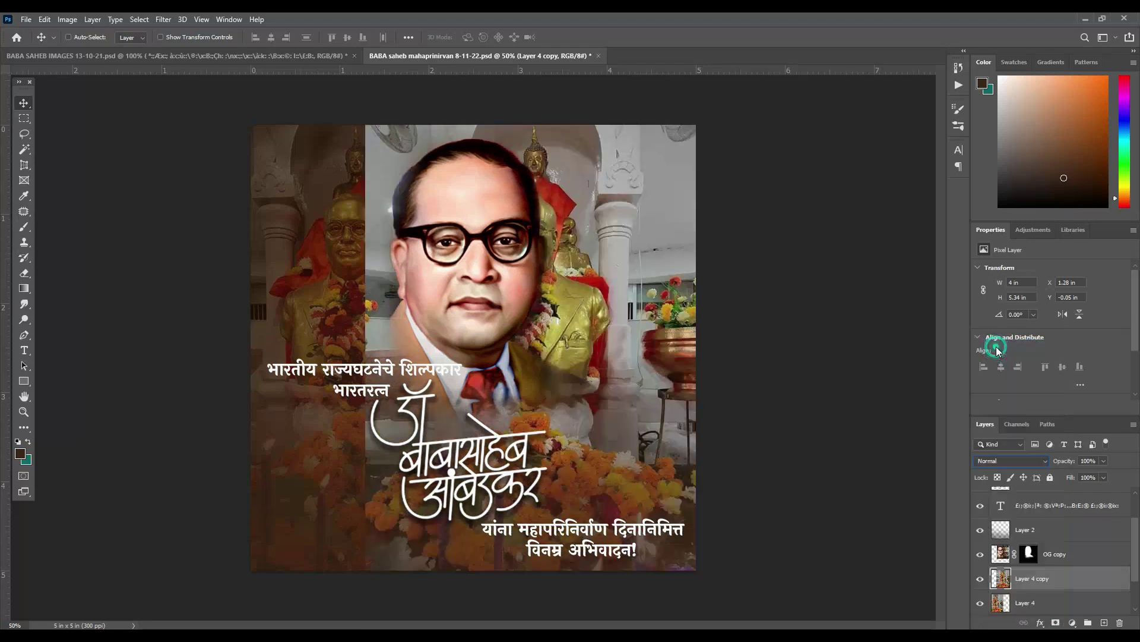
click(1057, 623)
key(b)
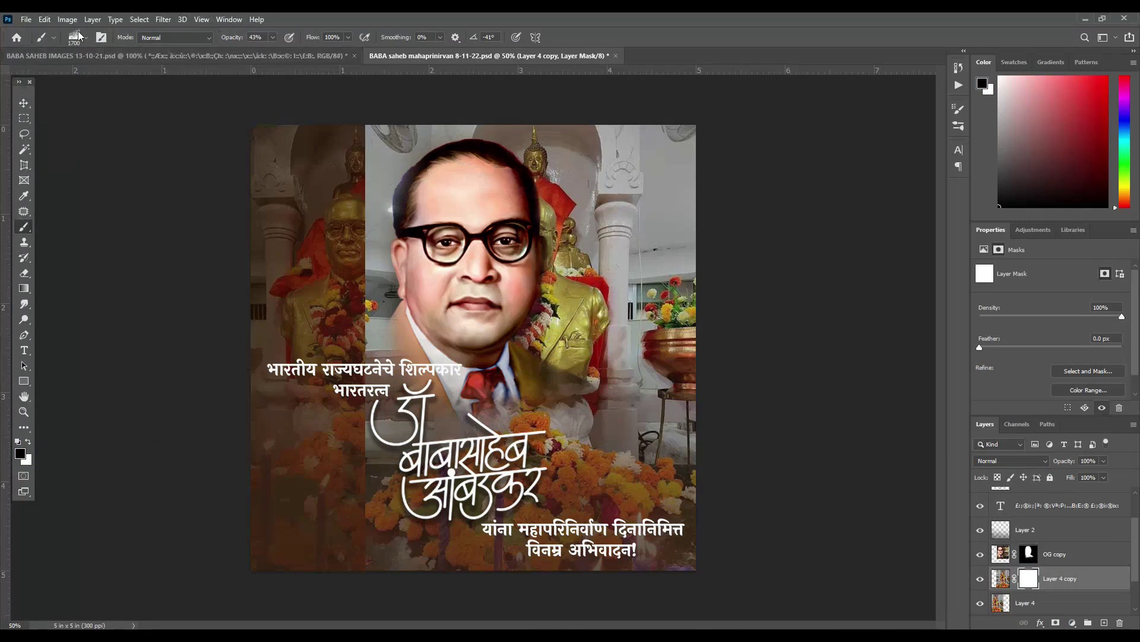
click(79, 35)
scroll(264, 383, up, 10)
click(82, 147)
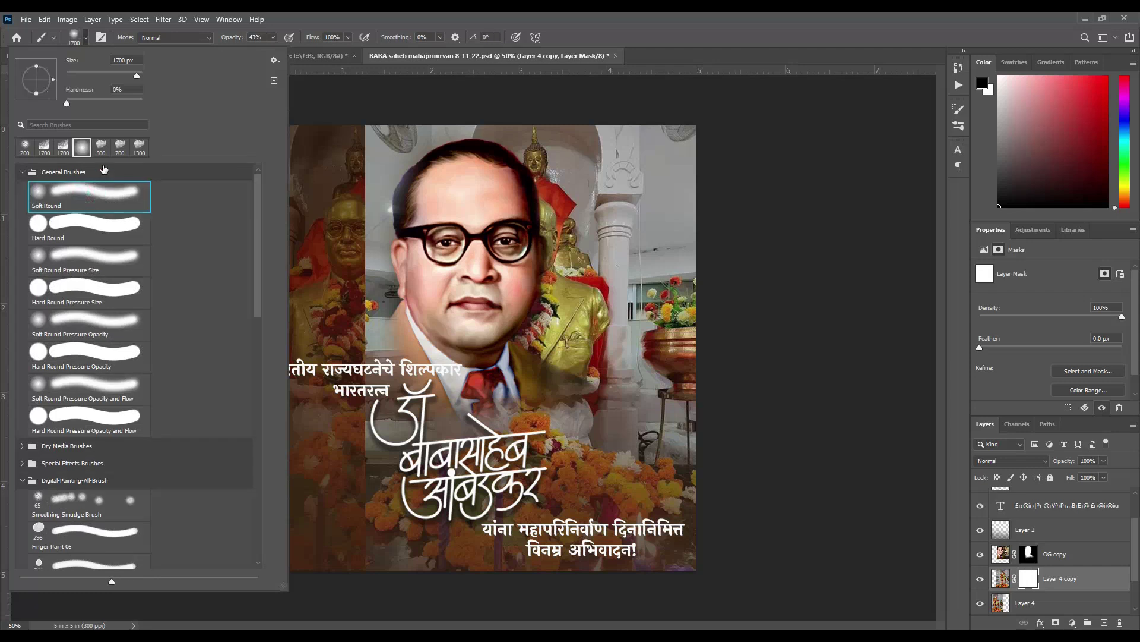
key(Return)
- Mask out the copy's right-side statue, pillar and shoulder haze at full brush opacity
click(476, 371)
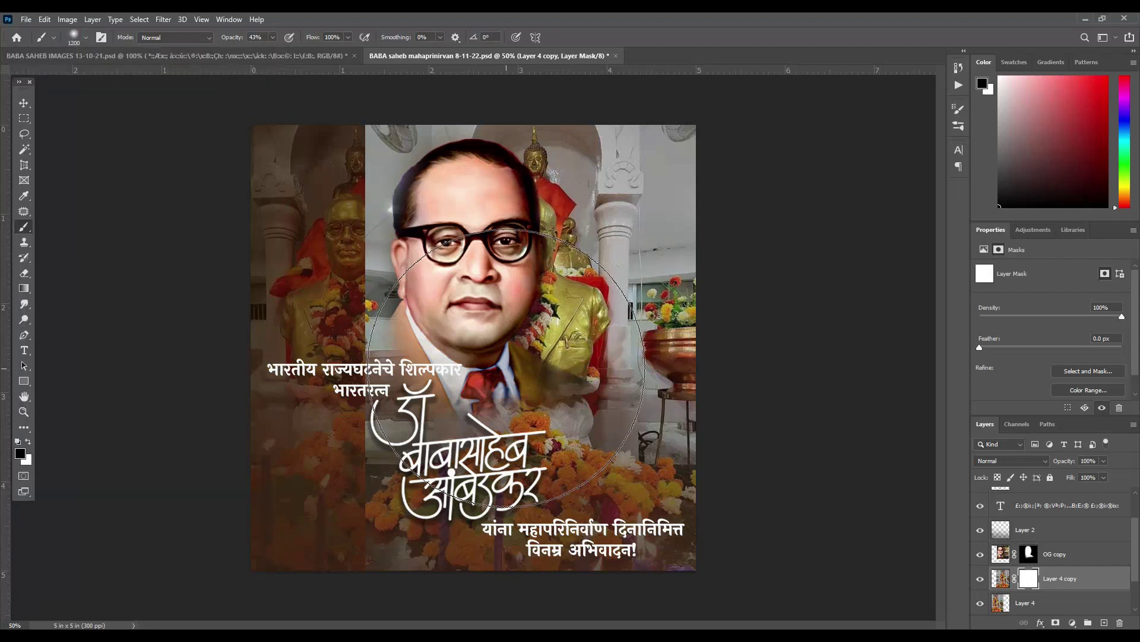
key(bracketleft)
key(bracketleft)
key(bracketleft)
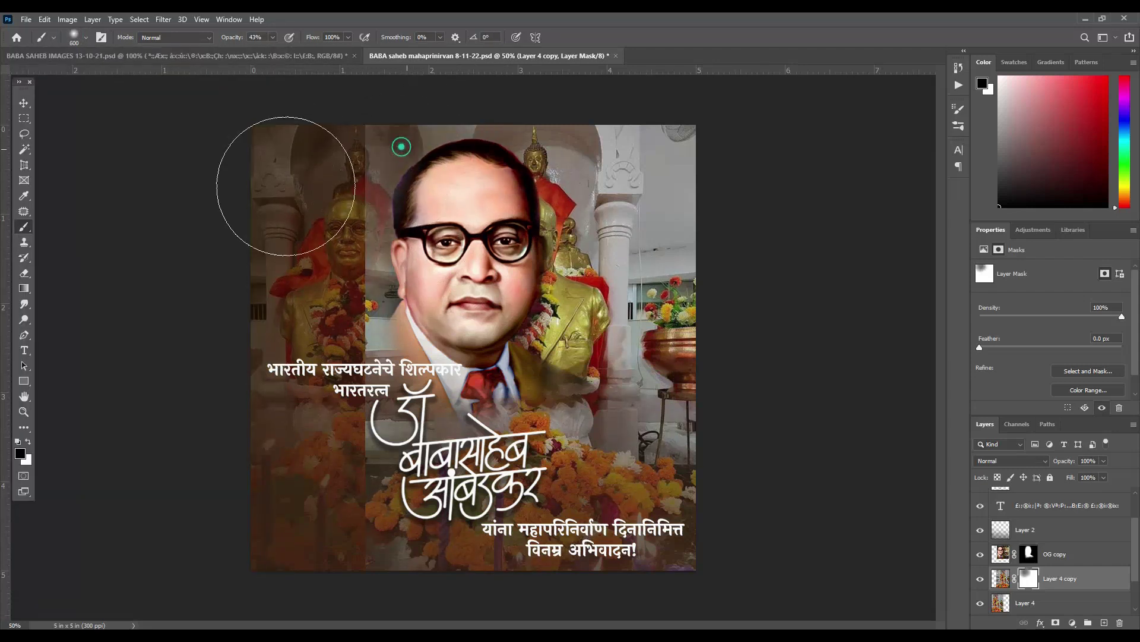
click(272, 37)
drag(274, 53, 307, 52)
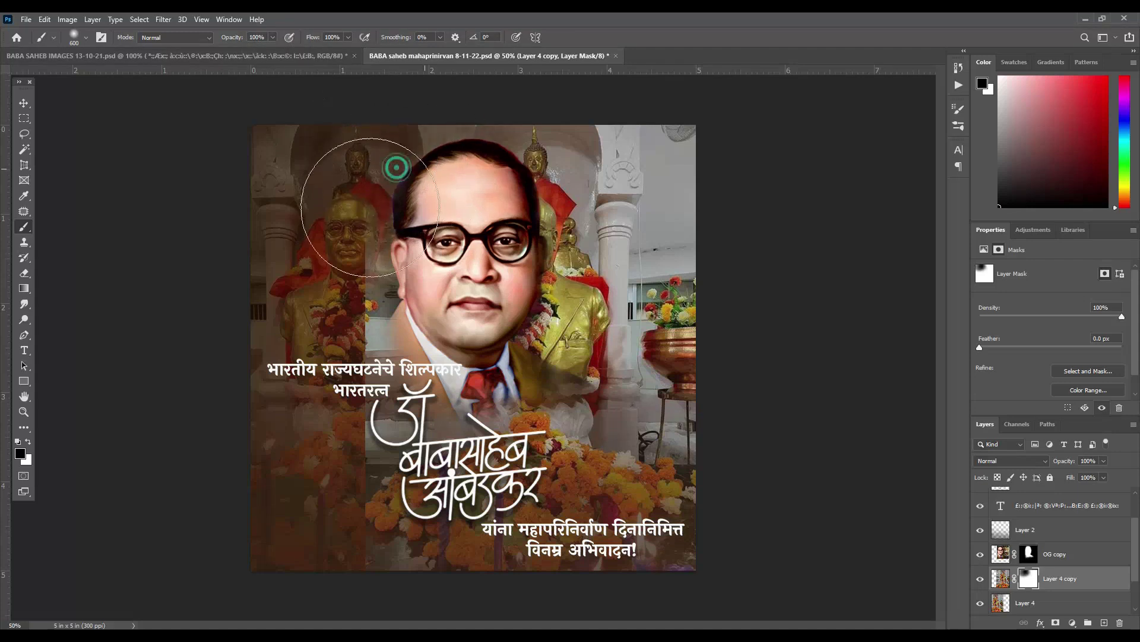
drag(333, 137, 344, 285)
mouse_move(543, 255)
mouse_down()
mouse_move(516, 242)
mouse_move(720, 298)
mouse_up()
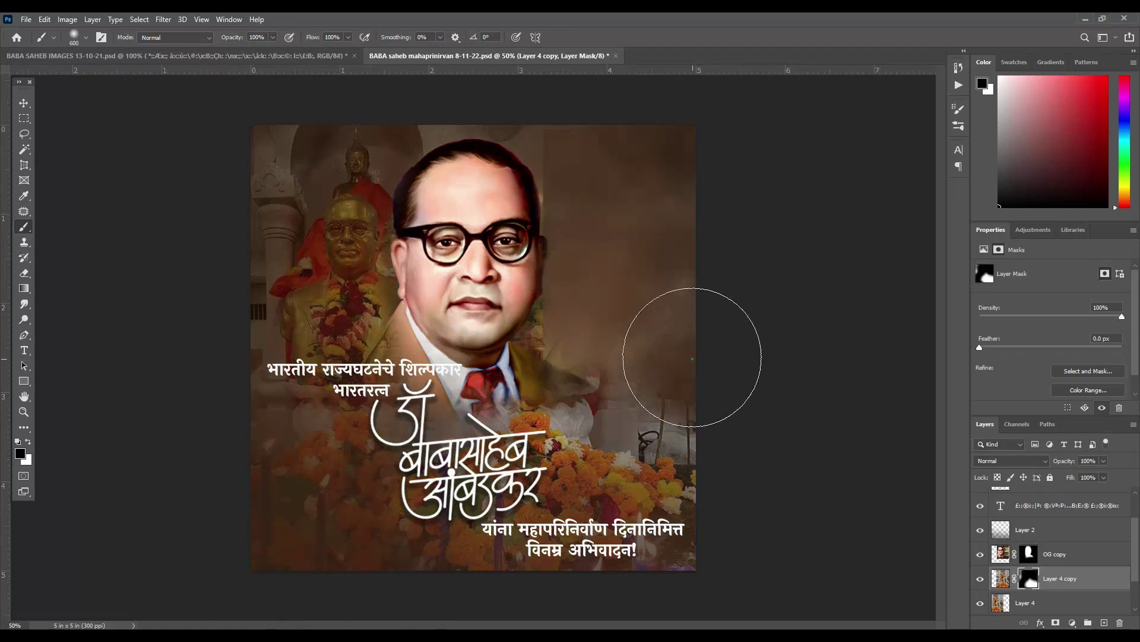
drag(604, 267, 662, 349)
key(bracketleft)
key(bracketleft)
key(bracketleft)
key(bracketleft)
key(bracketleft)
drag(583, 259, 708, 401)
drag(624, 382, 580, 364)
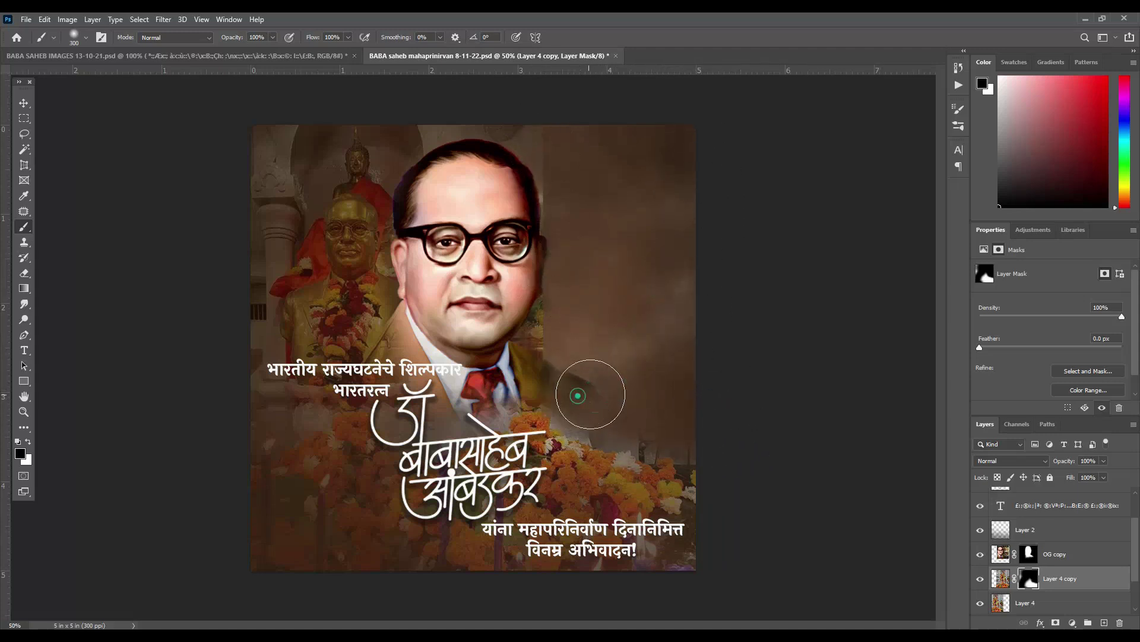
click(533, 152)
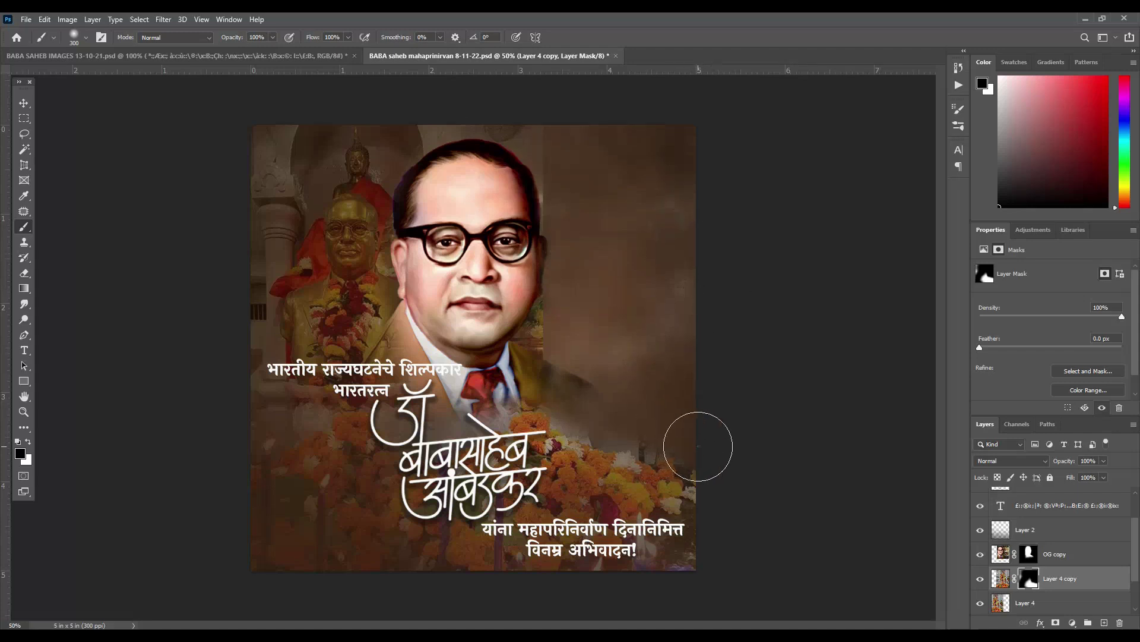
click(732, 428)
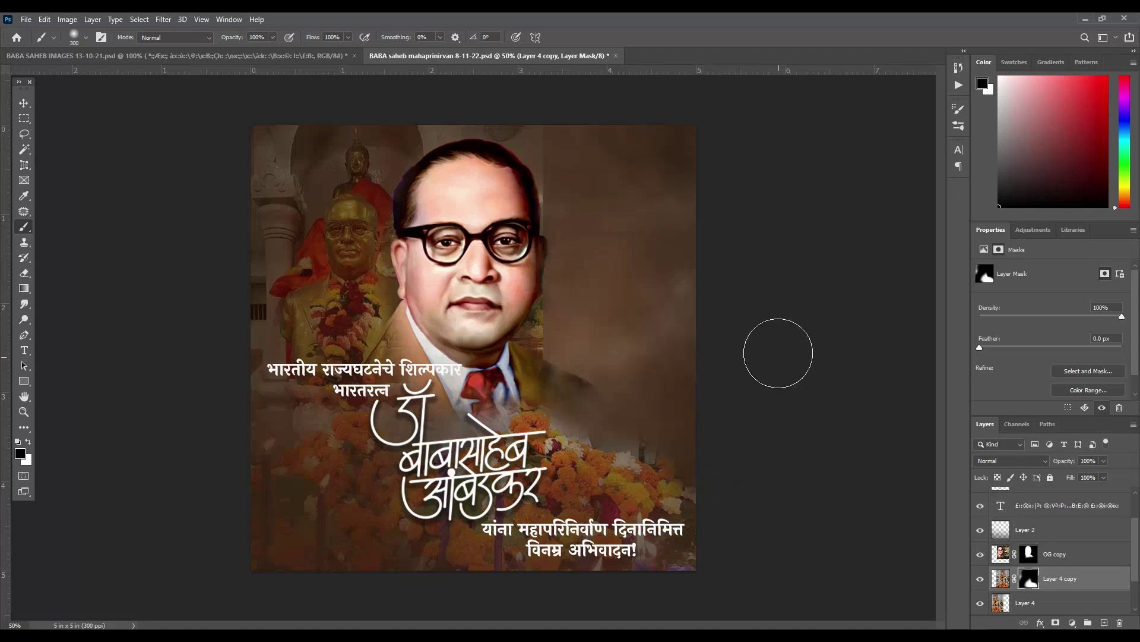
- Mask the original temple photo to clear the area around the head and cheek
click(1087, 612)
click(1056, 622)
mouse_move(550, 160)
mouse_down()
mouse_move(548, 263)
mouse_move(485, 137)
mouse_move(560, 260)
mouse_move(581, 399)
mouse_up()
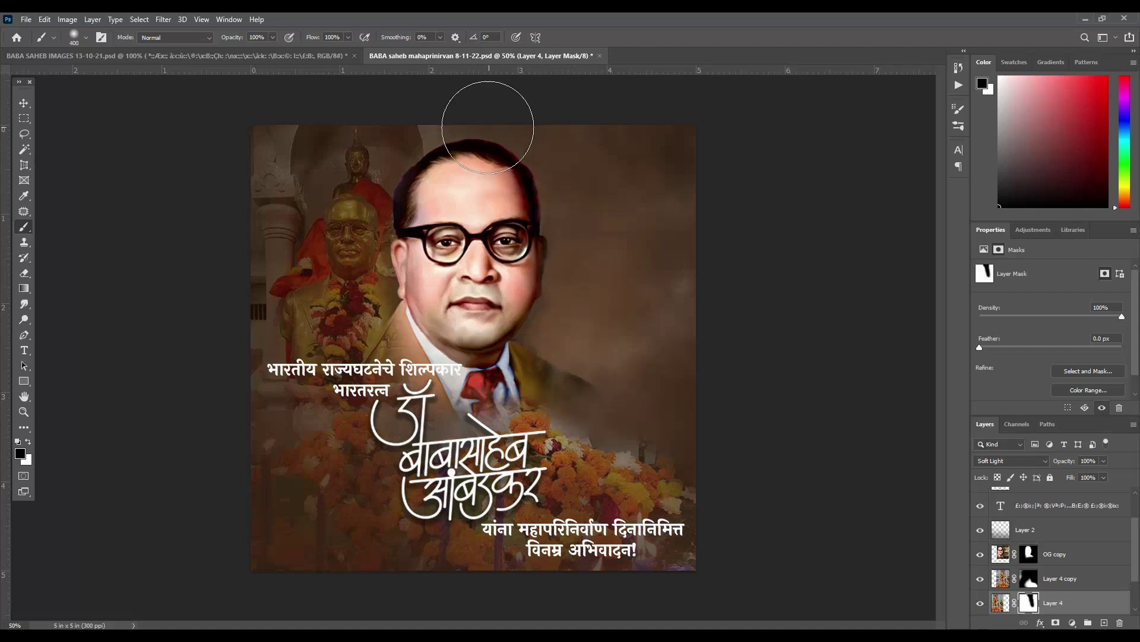
key(bracketright)
mouse_move(540, 190)
mouse_down()
mouse_move(559, 294)
mouse_move(618, 416)
mouse_move(601, 410)
mouse_up()
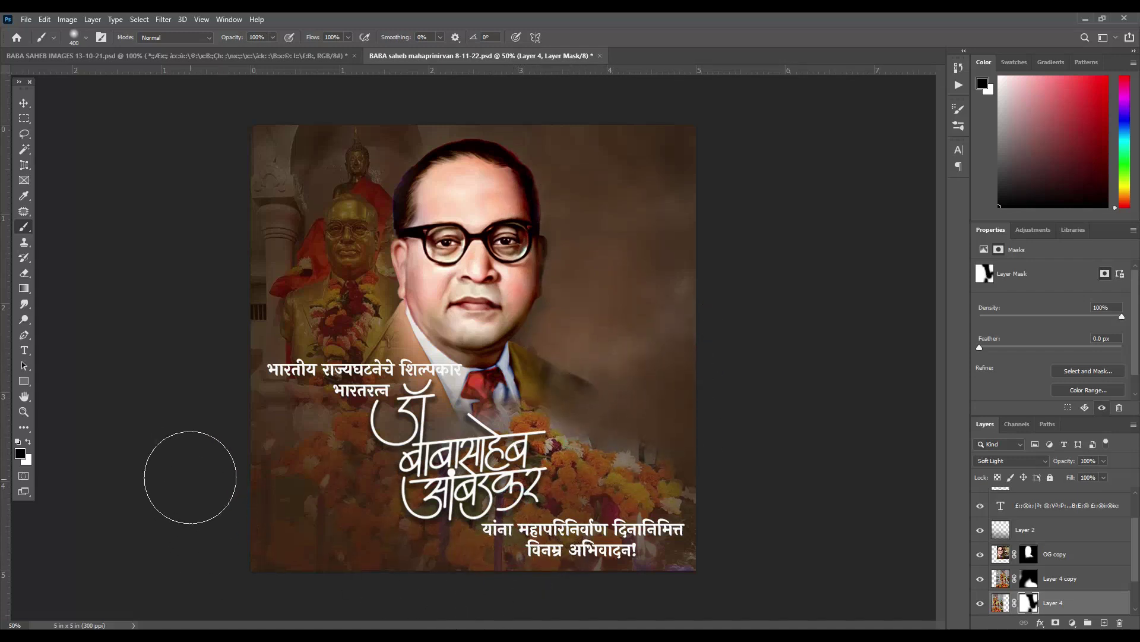
- Save the poster, drag the pink splash in from bg2.ai, and raise Layer 5 in the stack
click(24, 103)
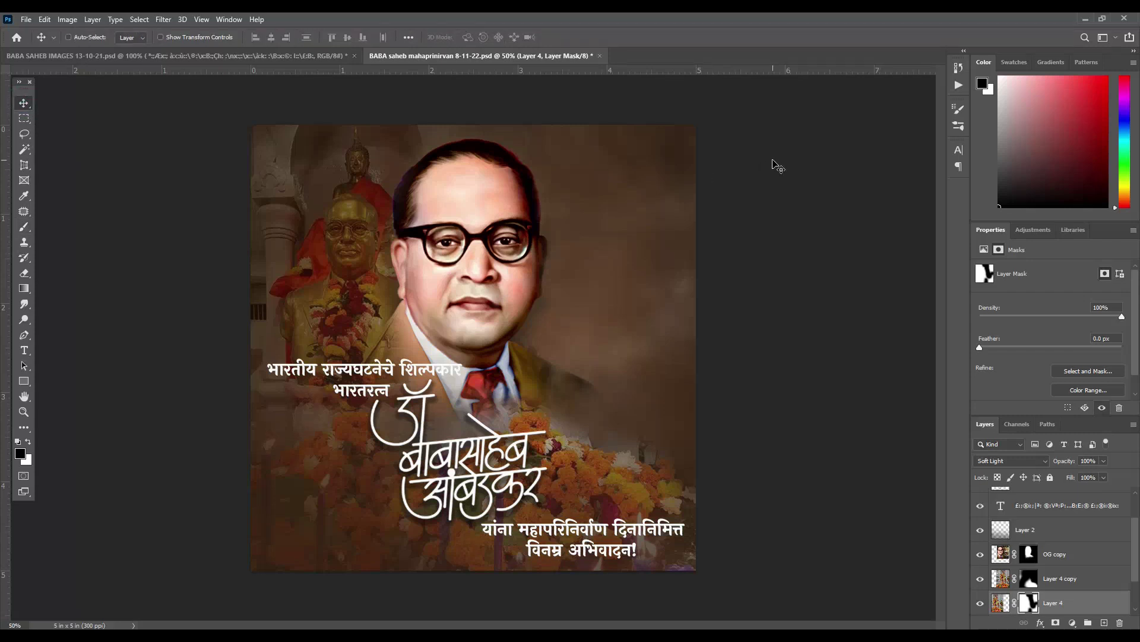
key(ctrl+s)
drag(467, 185, 586, 284)
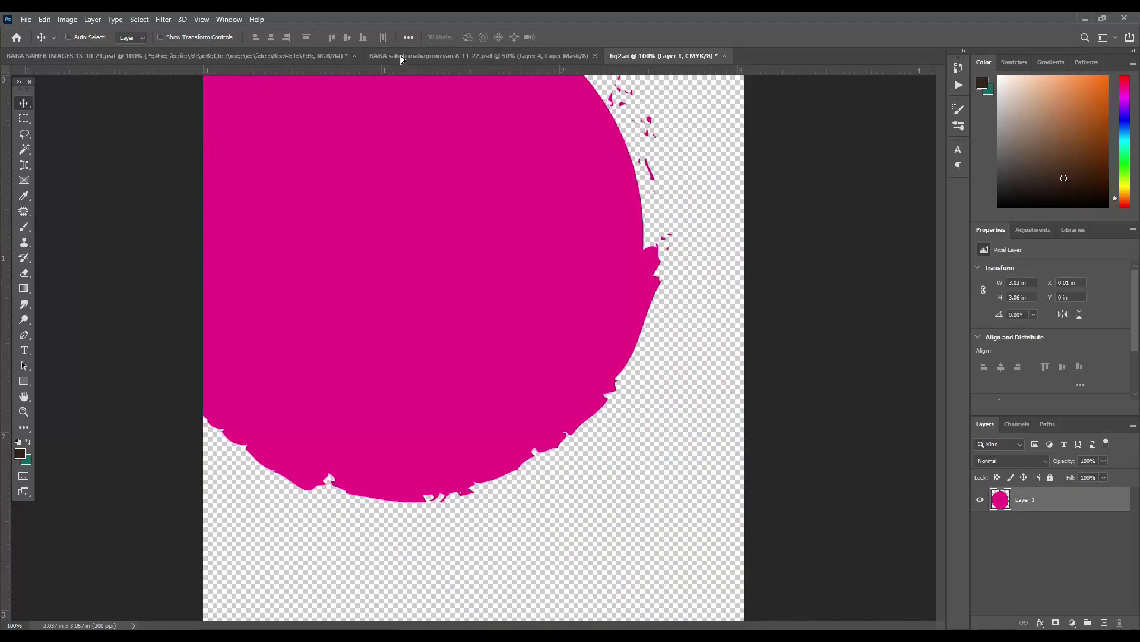
drag(1070, 602, 1063, 518)
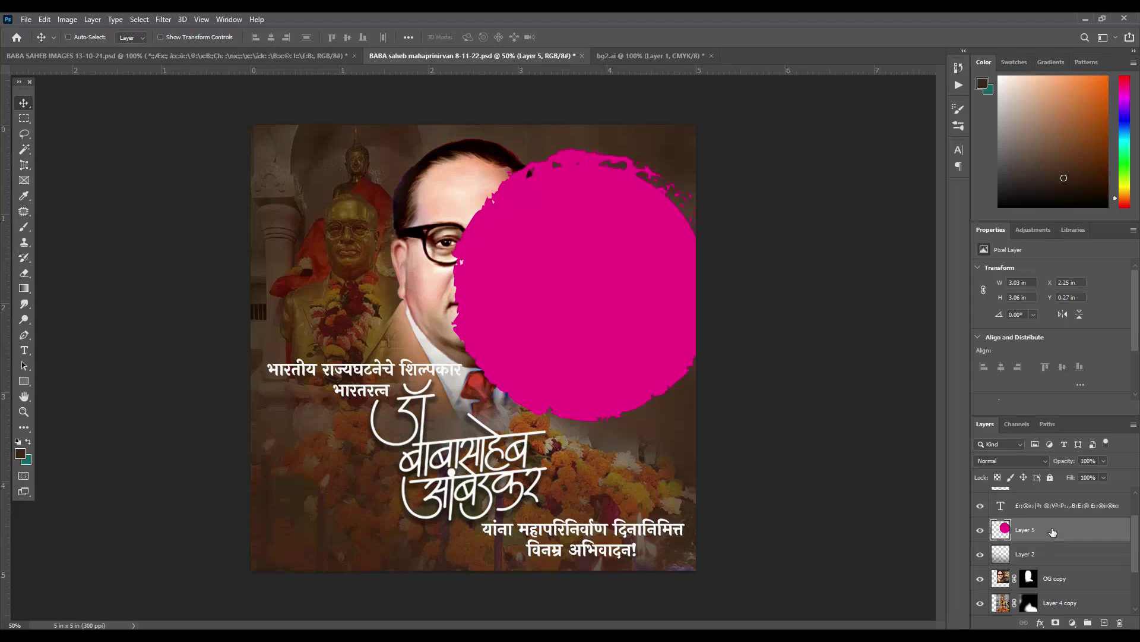
- Scale the pink splash to under half size and place it upper right beside the portrait's head
key(ctrl+t)
drag(721, 149, 572, 299)
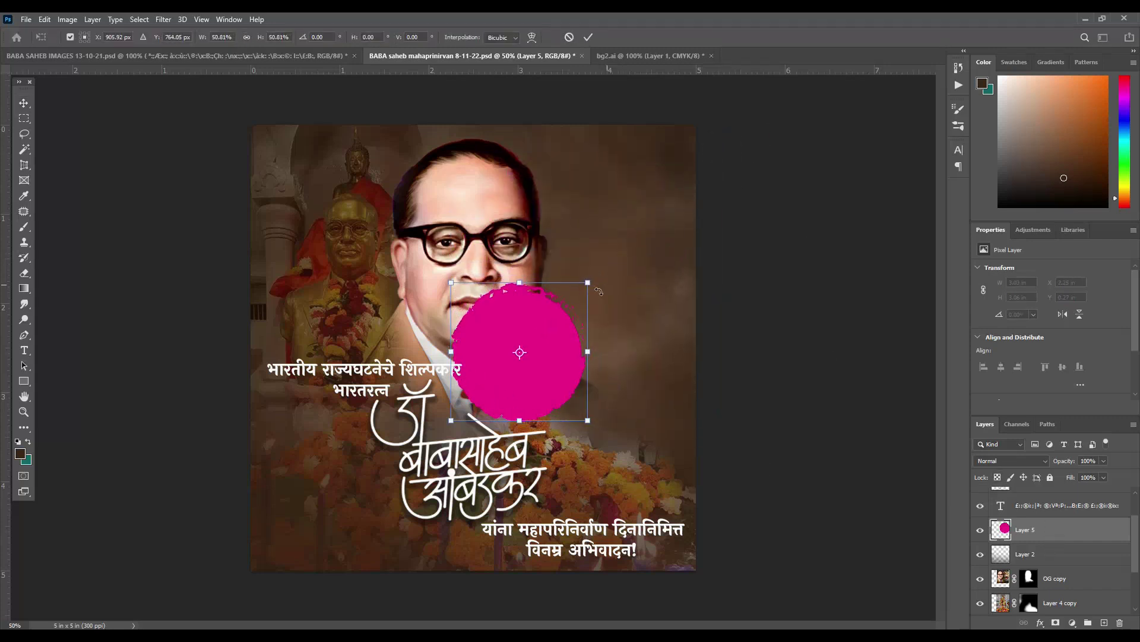
drag(545, 335, 655, 187)
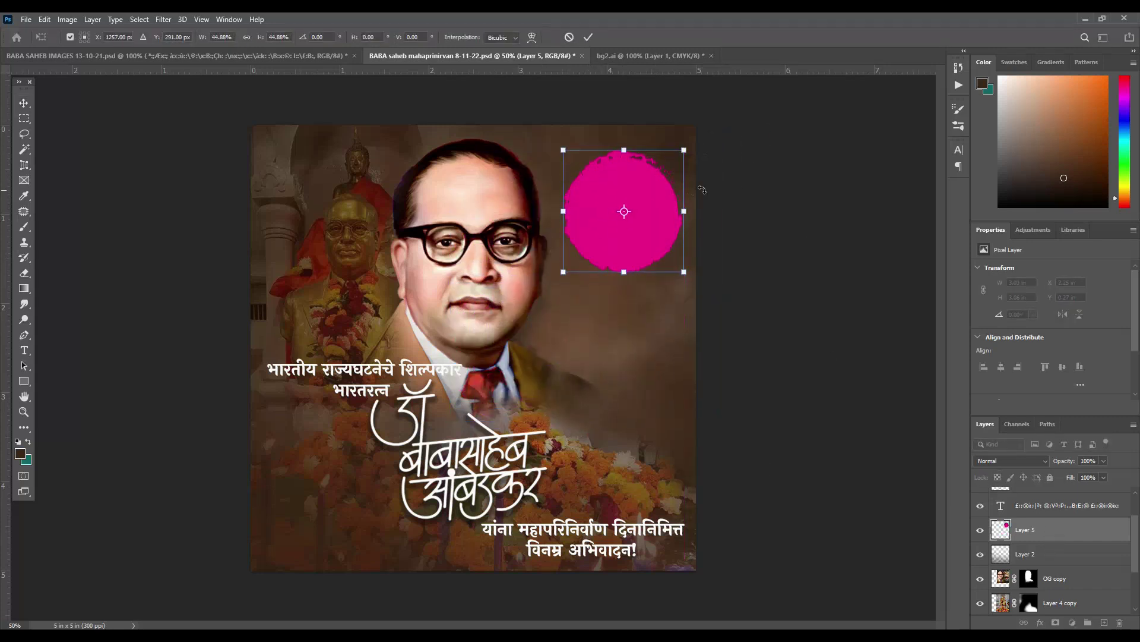
drag(686, 151, 675, 161)
drag(638, 198, 640, 221)
key(Return)
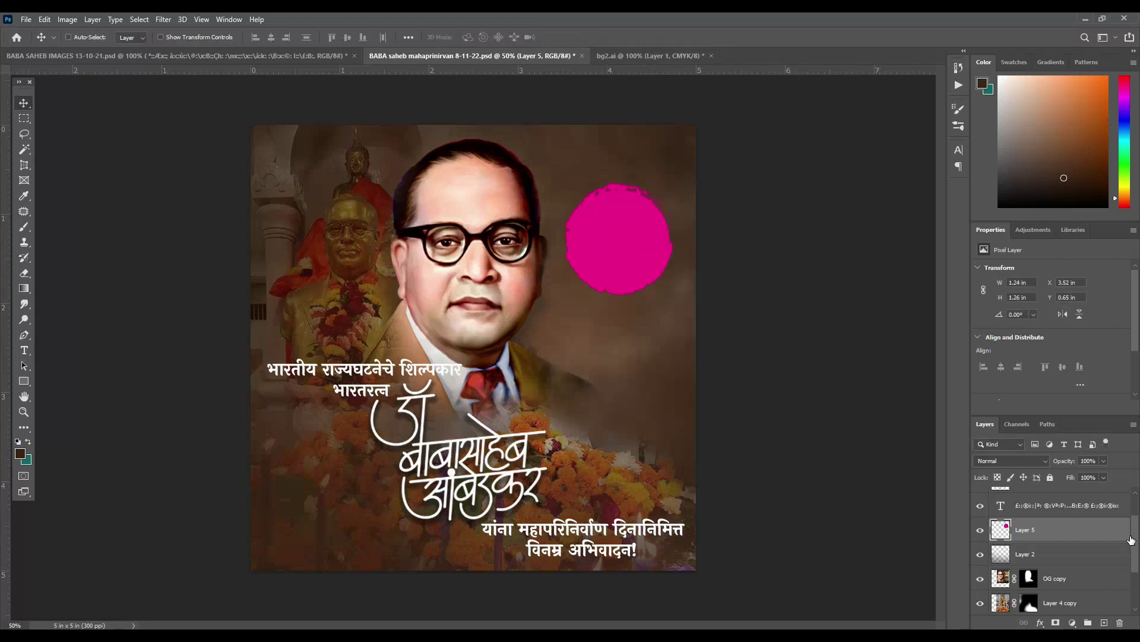
- Add a gradient overlay to the splash and set its left stop to bright orange
double_click(1056, 531)
click(752, 387)
click(909, 280)
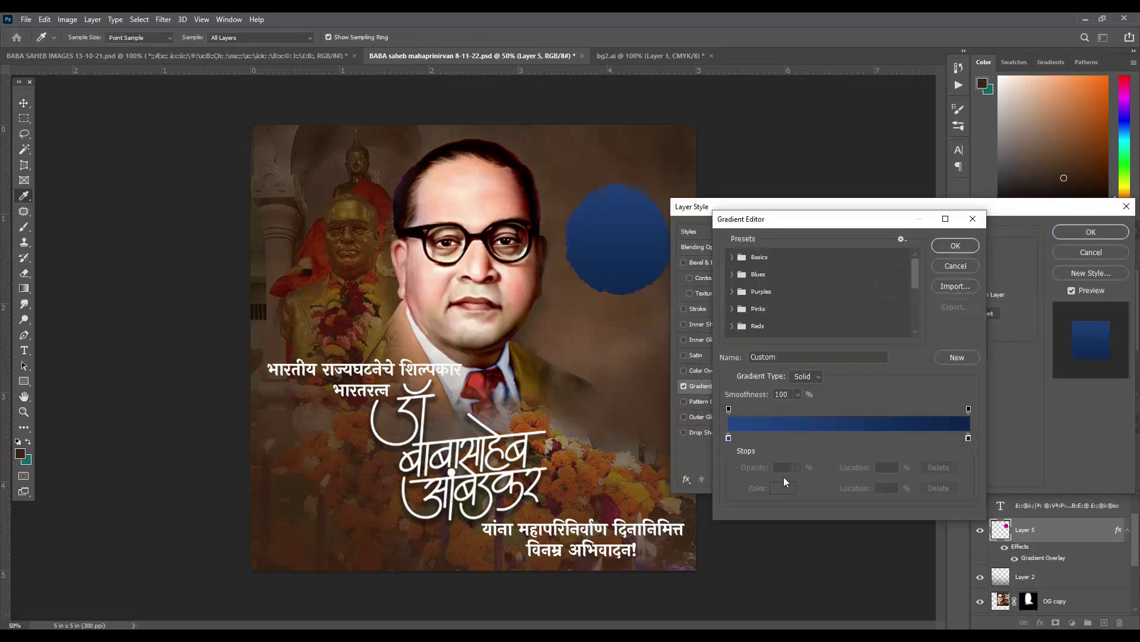
click(783, 488)
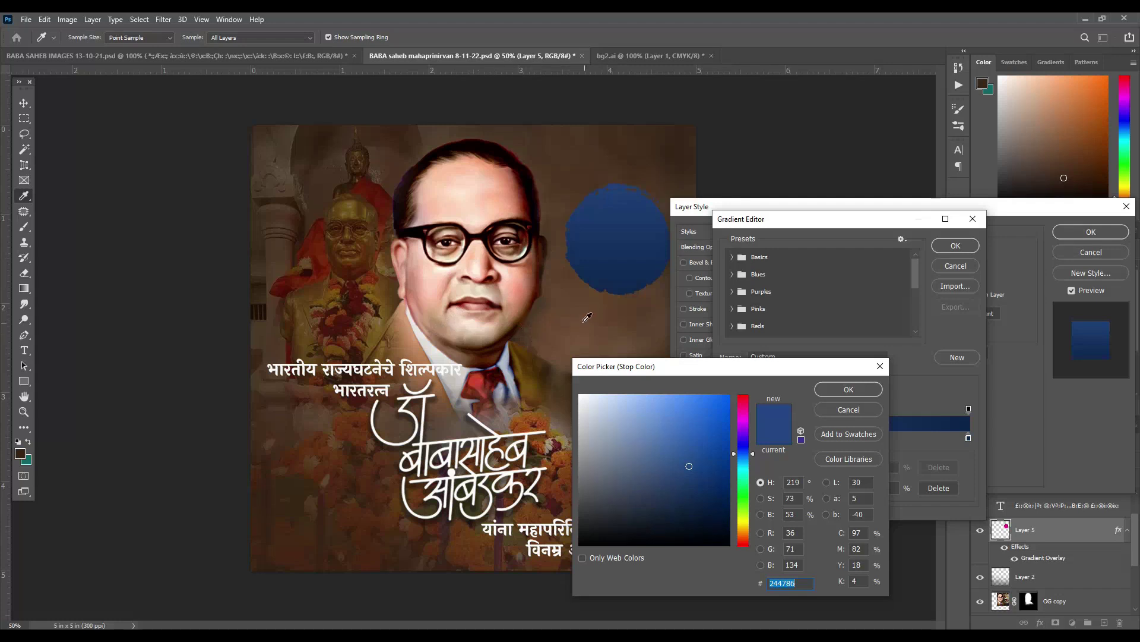
click(666, 170)
click(722, 399)
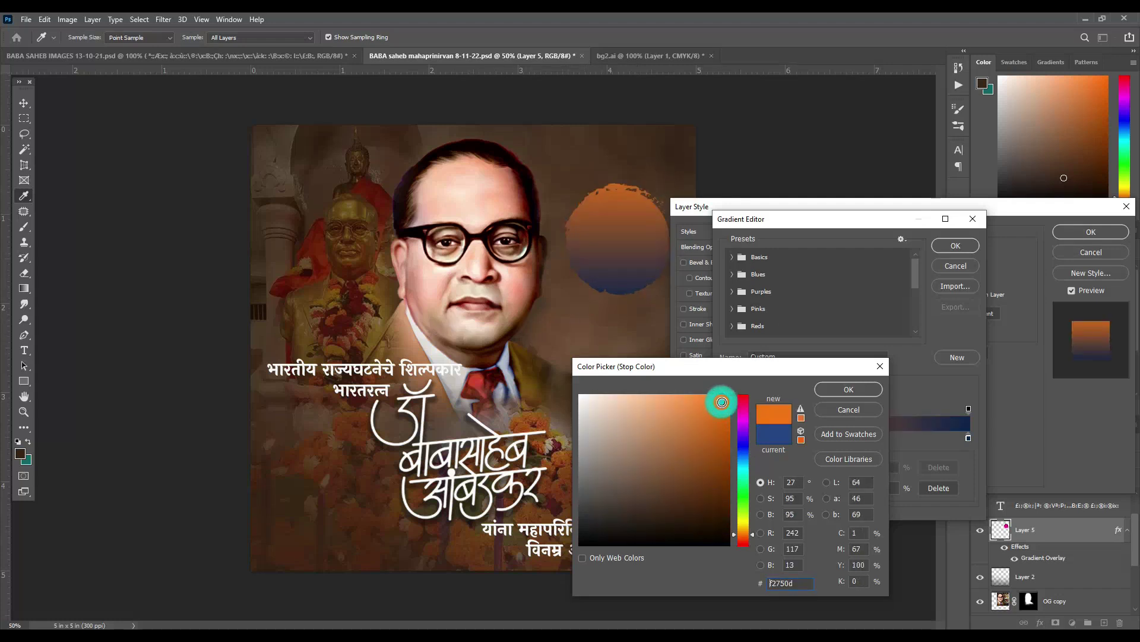
click(831, 393)
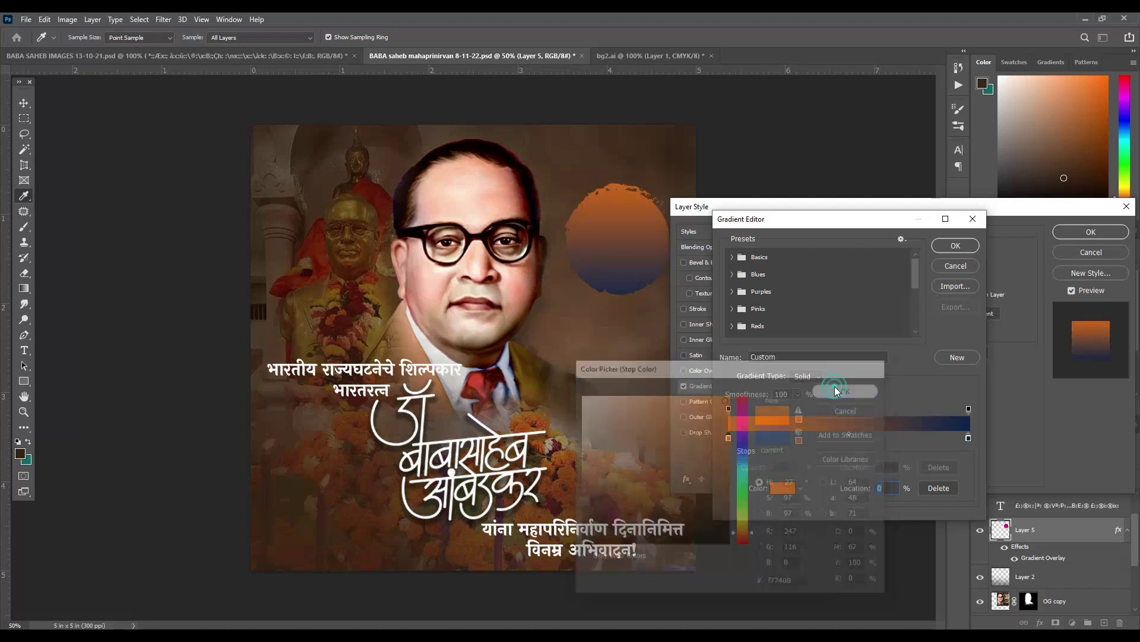
- Set the right gradient stop to a deep brown-orange and accept the gradient
click(969, 437)
click(783, 492)
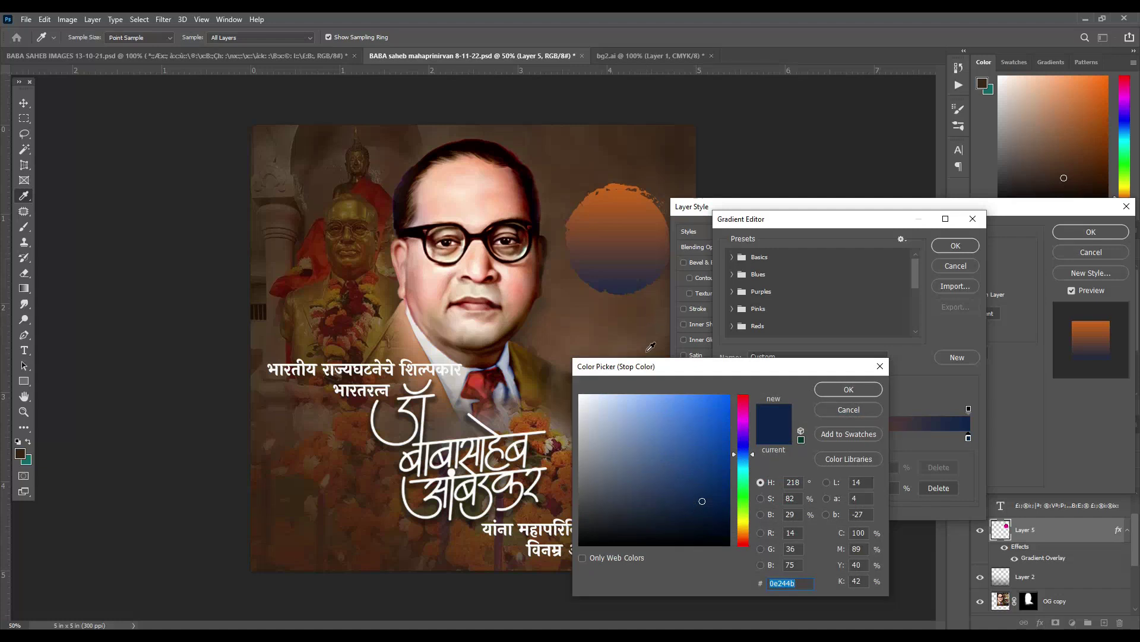
click(651, 304)
click(719, 424)
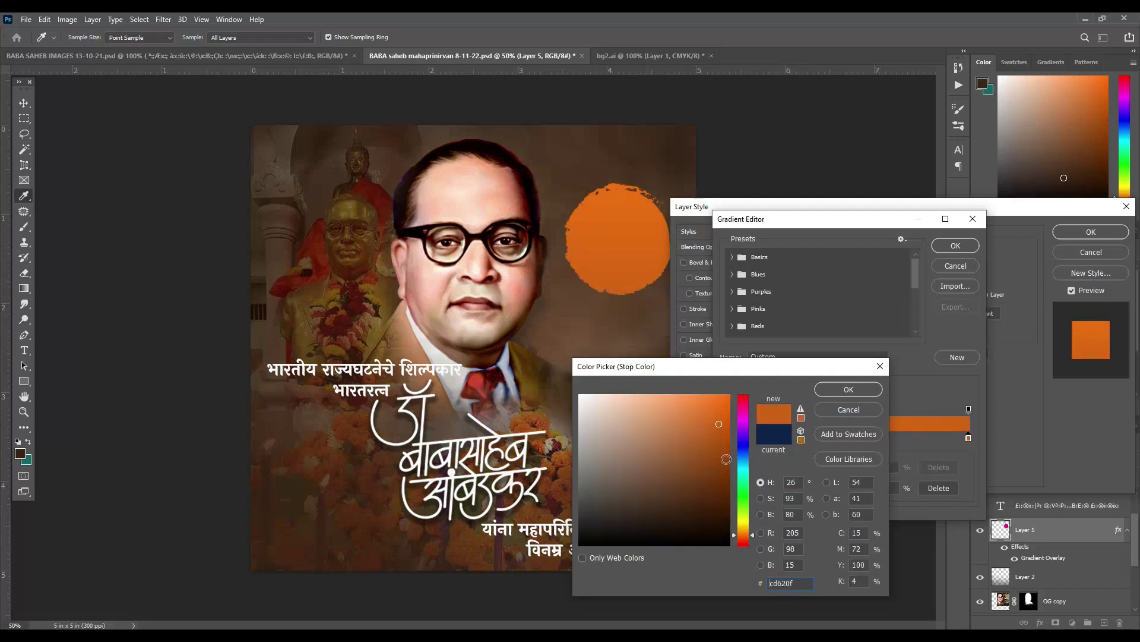
drag(726, 459, 721, 479)
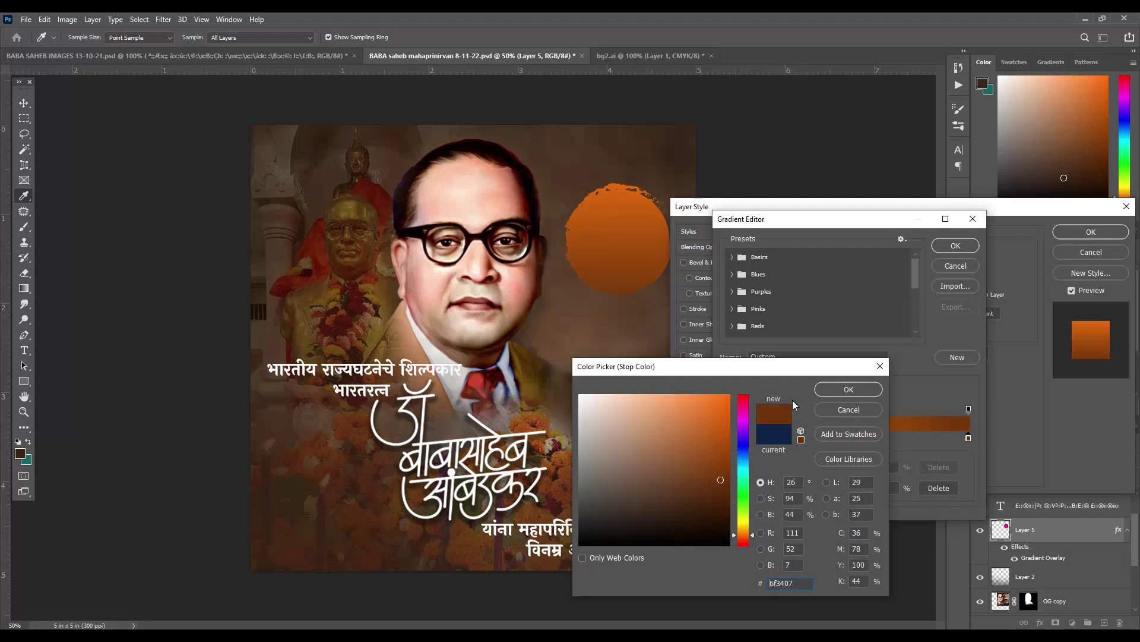
click(849, 389)
click(956, 246)
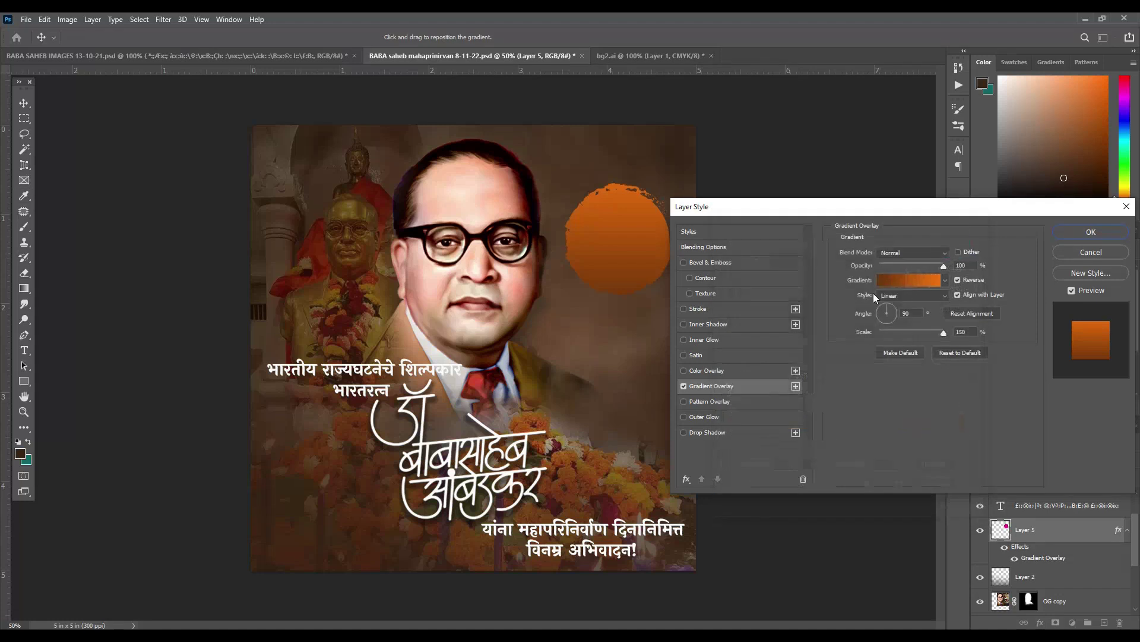
- Try radial and other gradient styles, then keep the gradient Linear
click(943, 295)
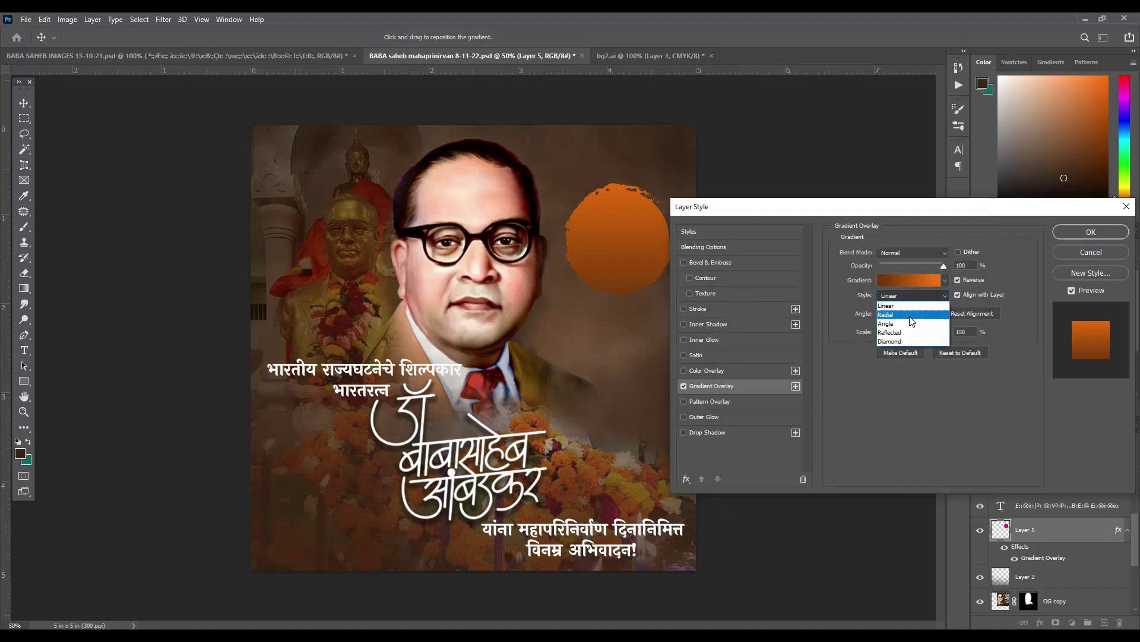
click(921, 314)
click(945, 296)
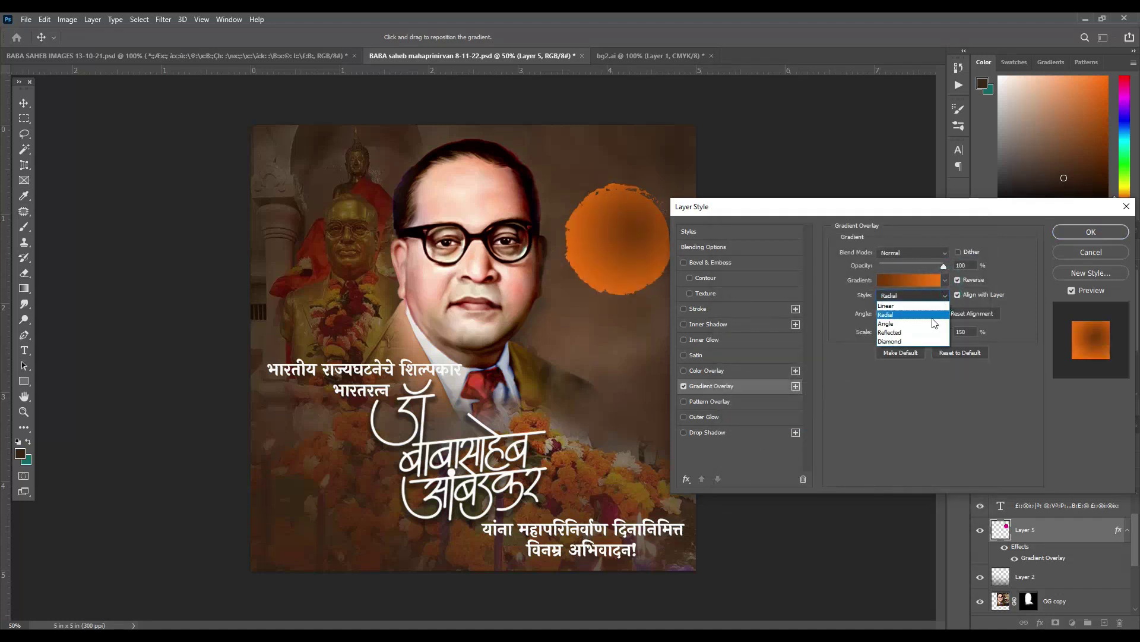
click(903, 323)
click(948, 297)
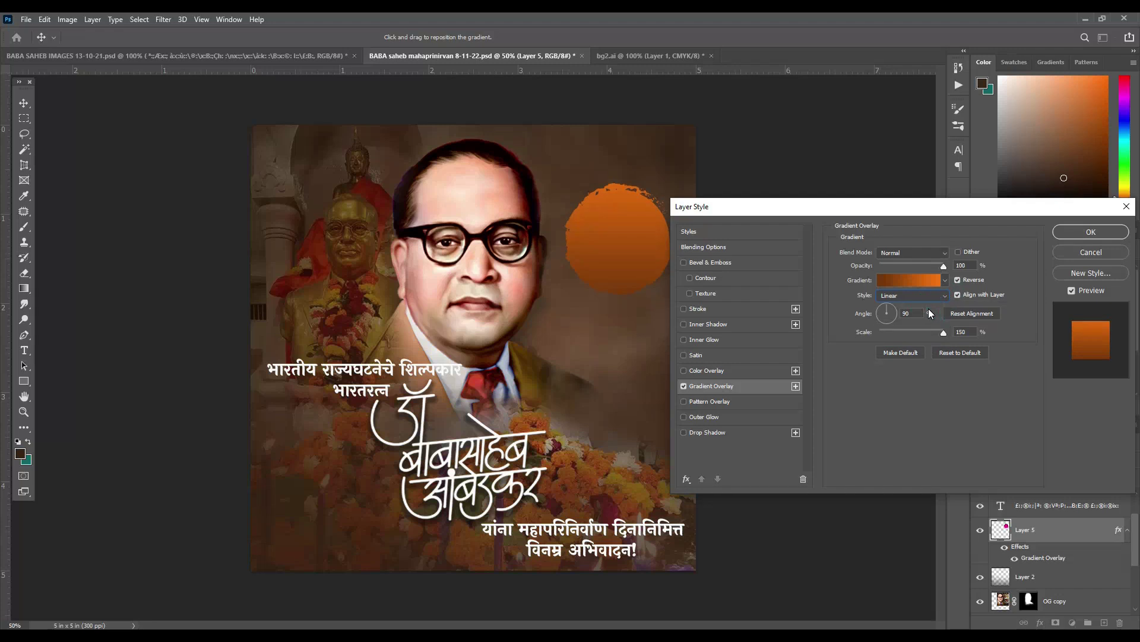
- Add a drop shadow with distance 10, without inner glow, and apply the layer styles
click(733, 431)
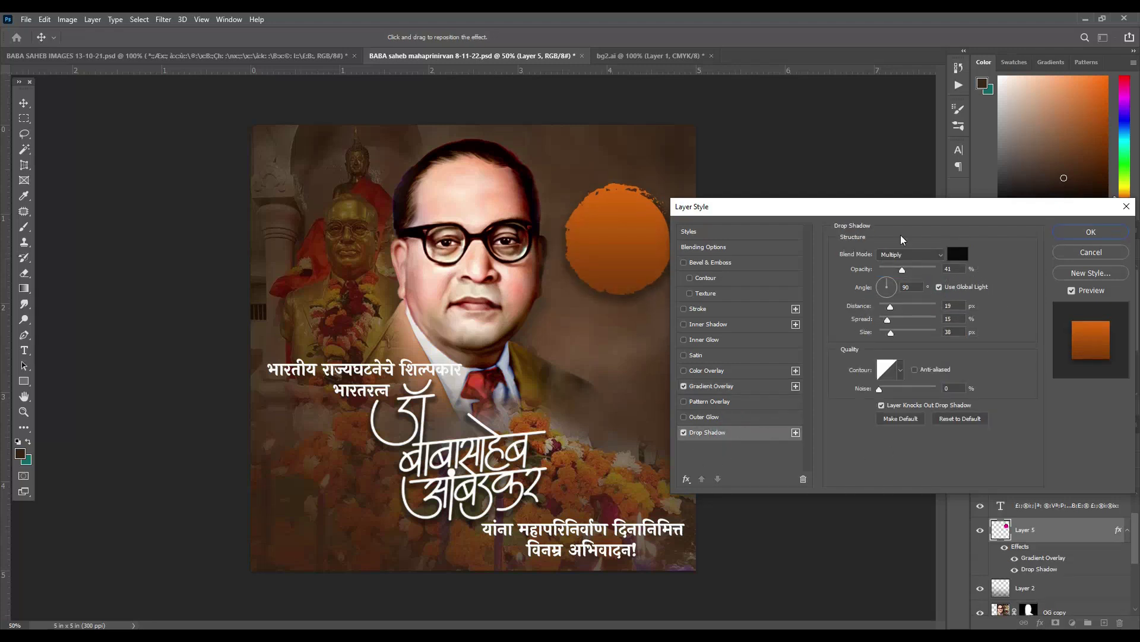
drag(889, 210, 915, 279)
drag(915, 375, 910, 375)
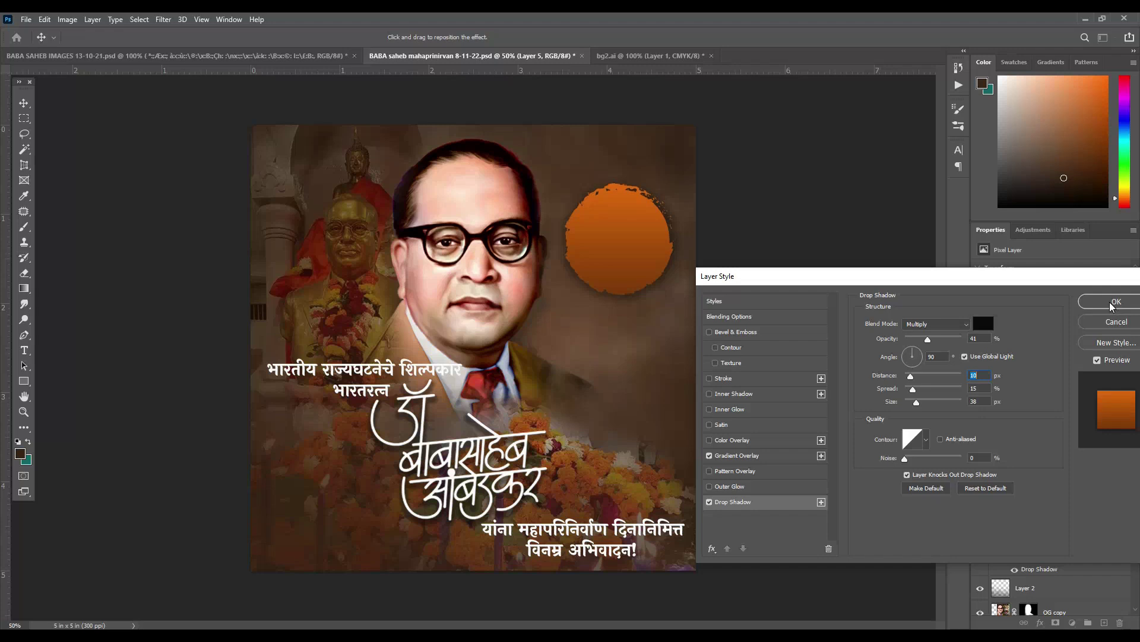
click(754, 409)
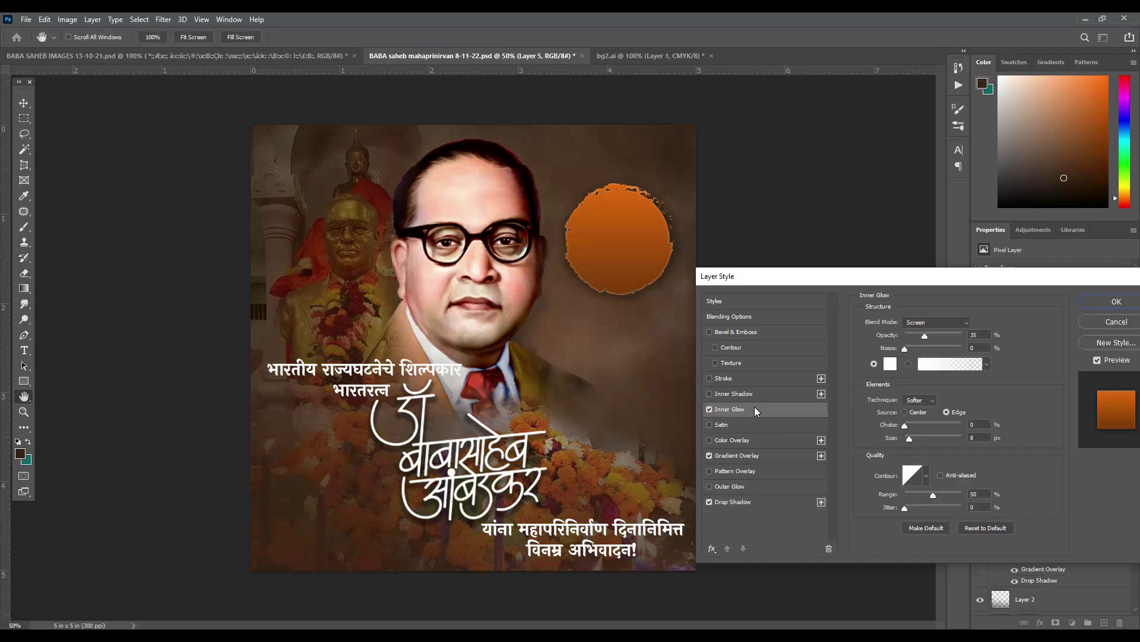
click(709, 410)
click(1116, 303)
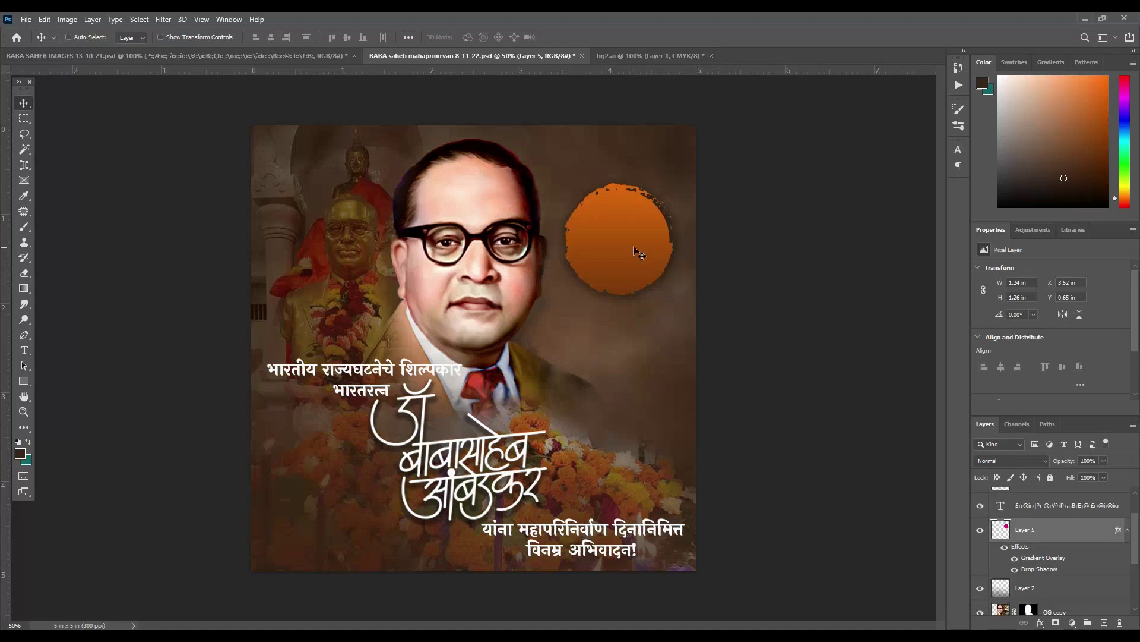
- Nudge the orange circle right and add the word डिसेंबर on it at 18 pt
drag(635, 250, 645, 249)
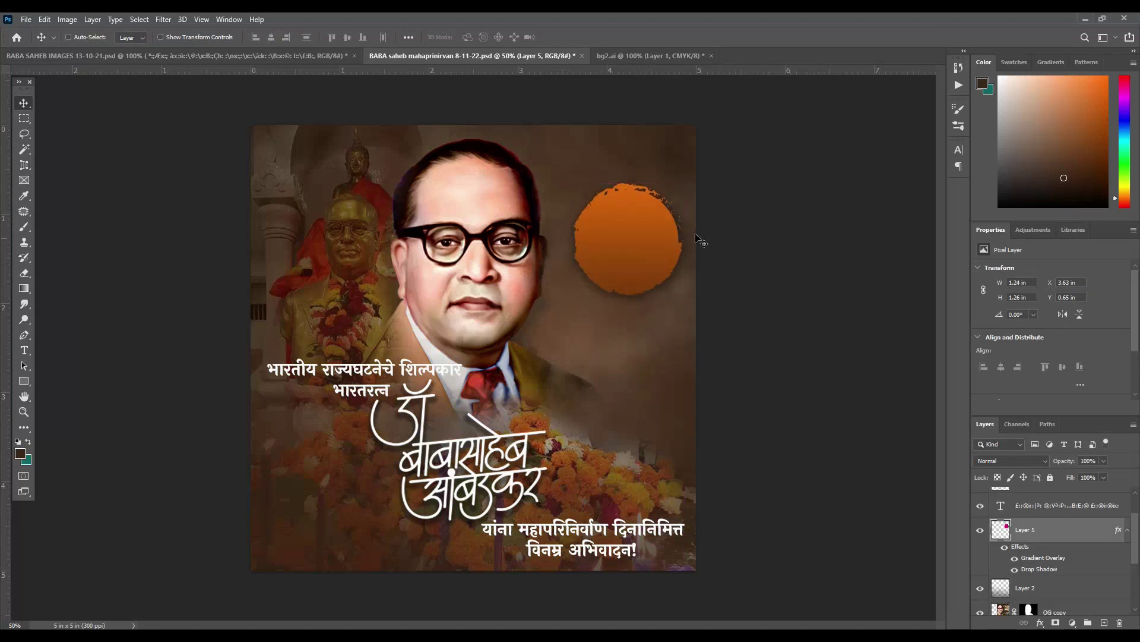
text(डिसेंबर)
click(327, 37)
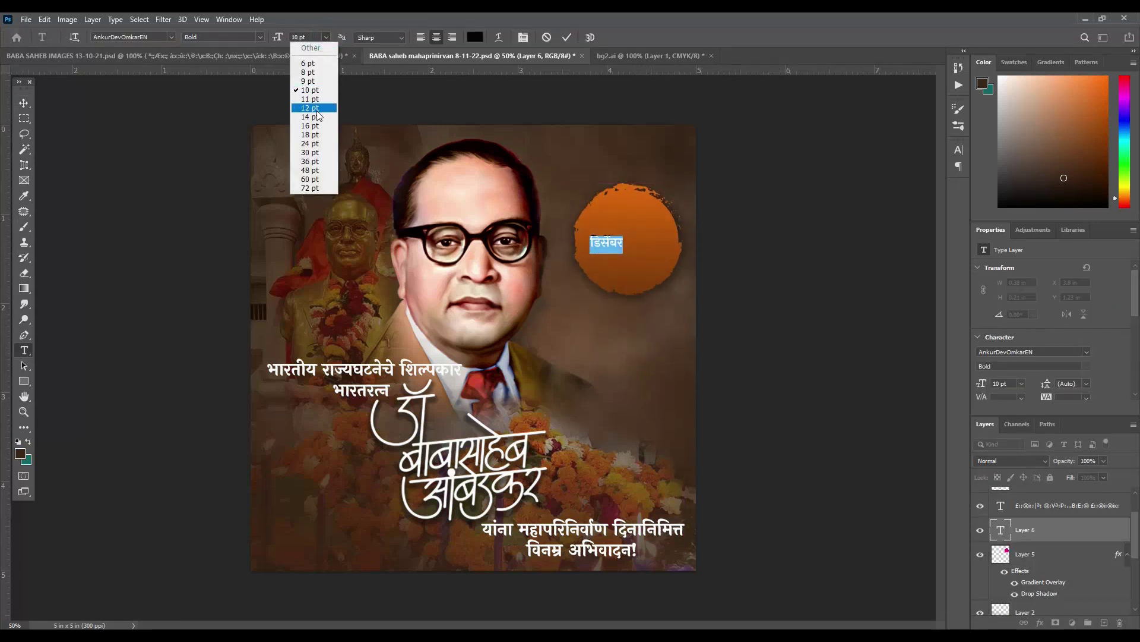
click(314, 115)
click(326, 37)
click(312, 142)
click(326, 37)
click(309, 134)
- Make डिसेंबर white and move it lower inside the orange circle
click(476, 37)
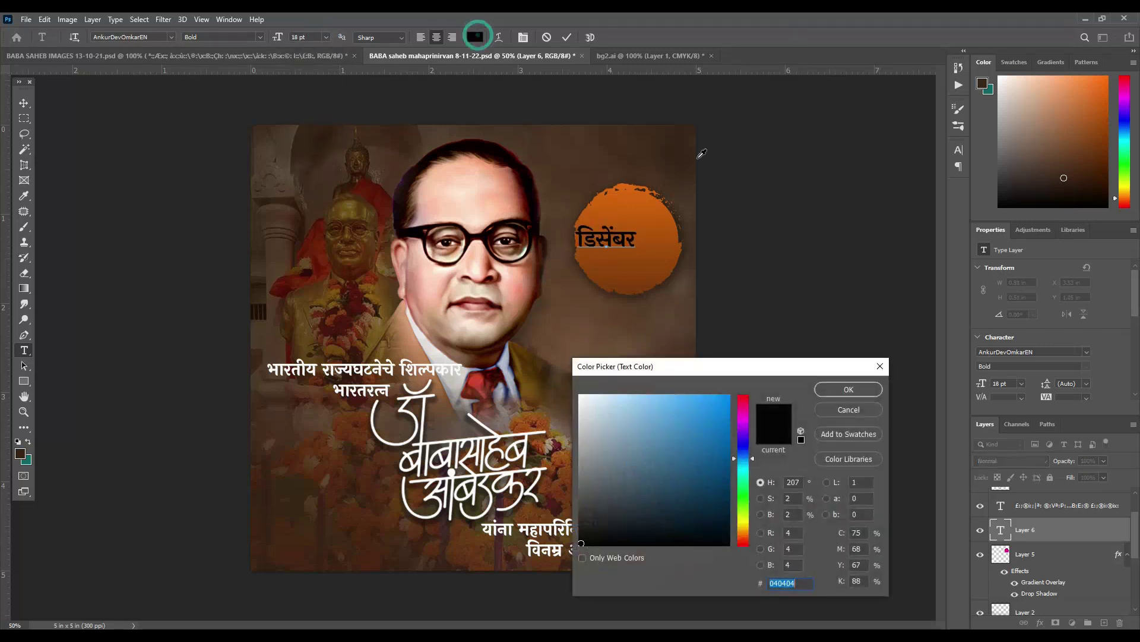
click(579, 396)
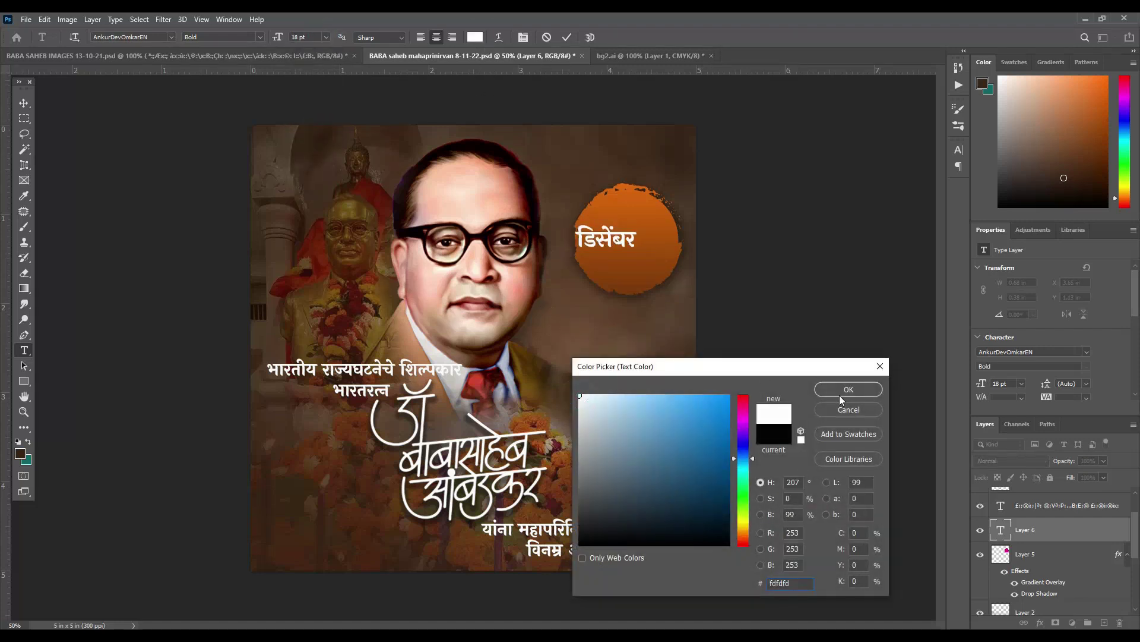
click(840, 390)
click(563, 37)
key(v)
drag(600, 232, 625, 254)
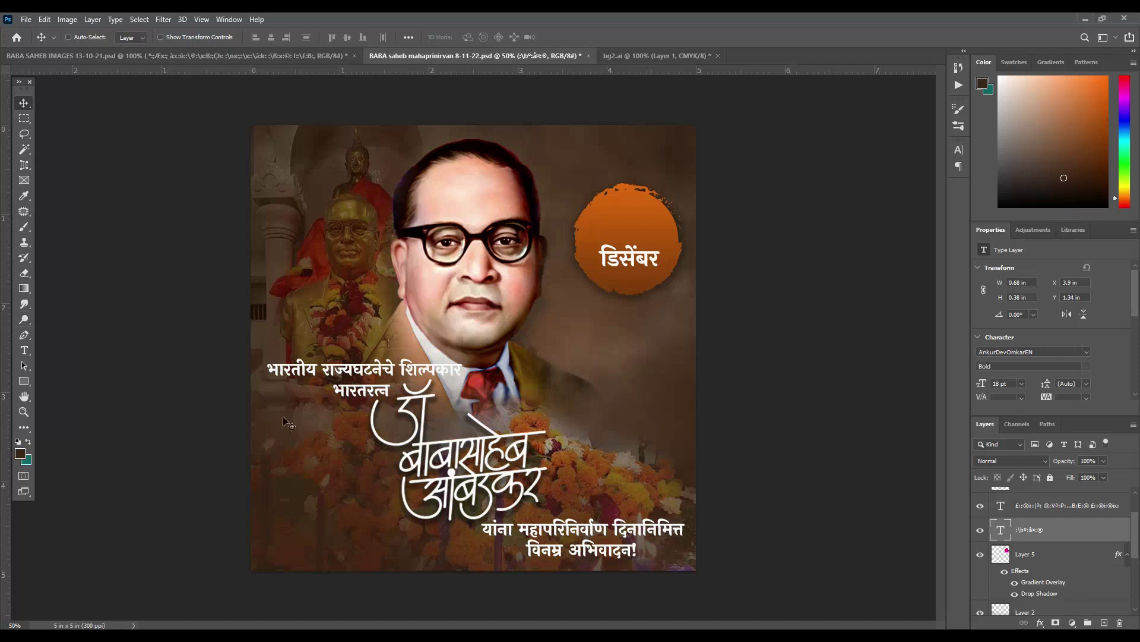
- Add a '6' text layer on the circle set in the Anton font
click(25, 350)
click(627, 218)
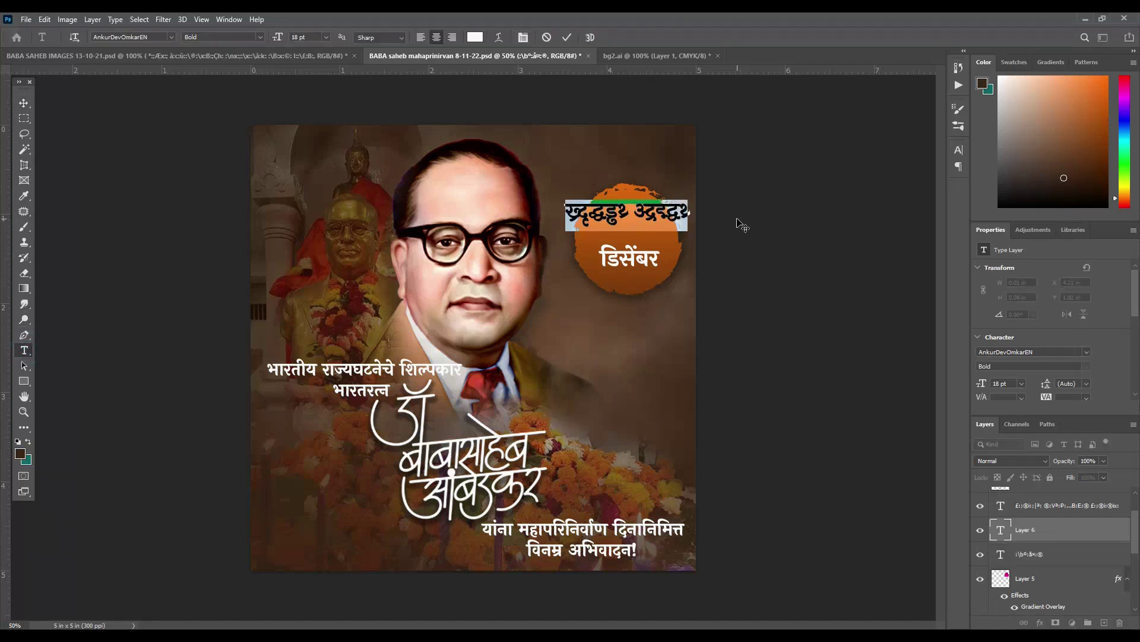
text(6)
key(ctrl+a)
click(170, 37)
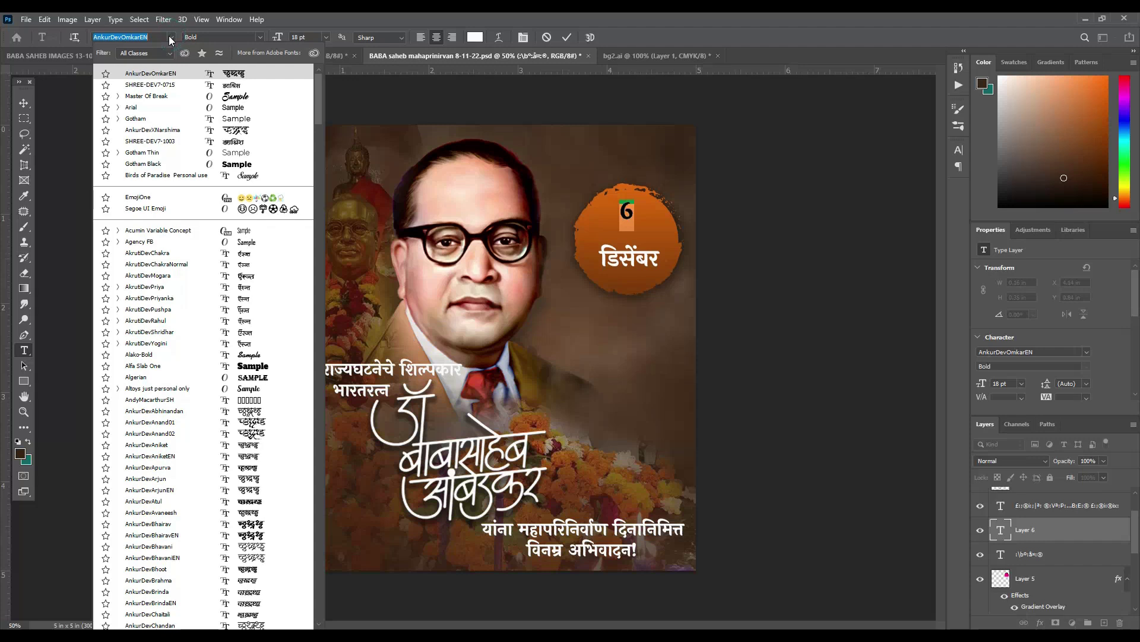
text(an)
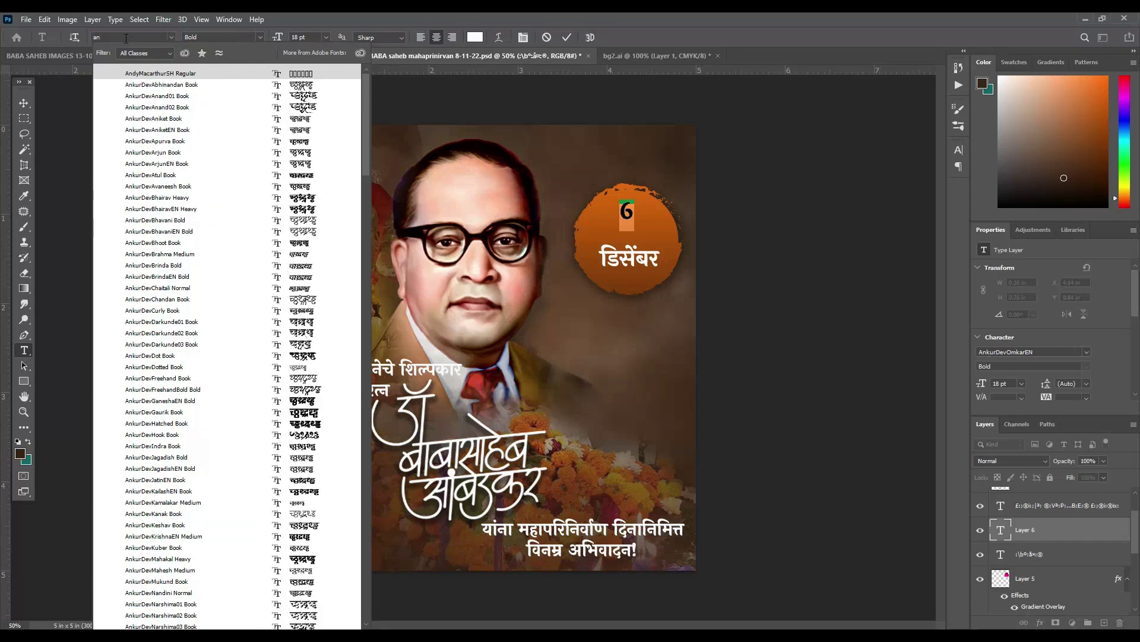
text(ton)
click(145, 73)
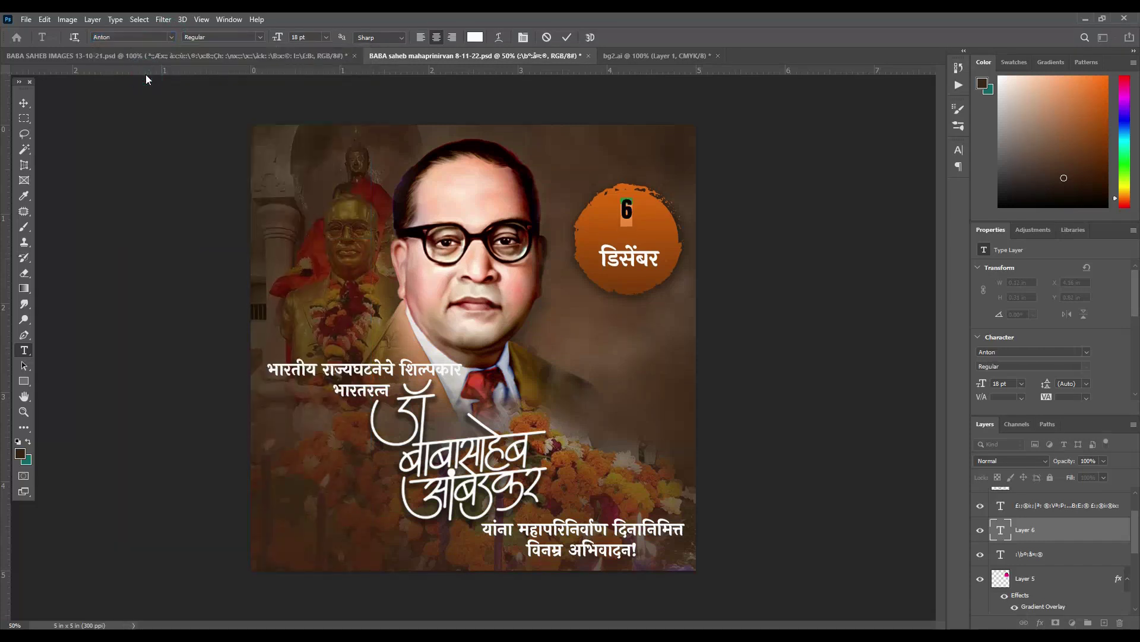
- Size the 6 at 30 pt and move it down inside the orange circle
click(326, 38)
click(313, 152)
click(325, 37)
click(324, 160)
click(328, 36)
click(310, 152)
click(567, 37)
click(23, 102)
drag(610, 240, 610, 259)
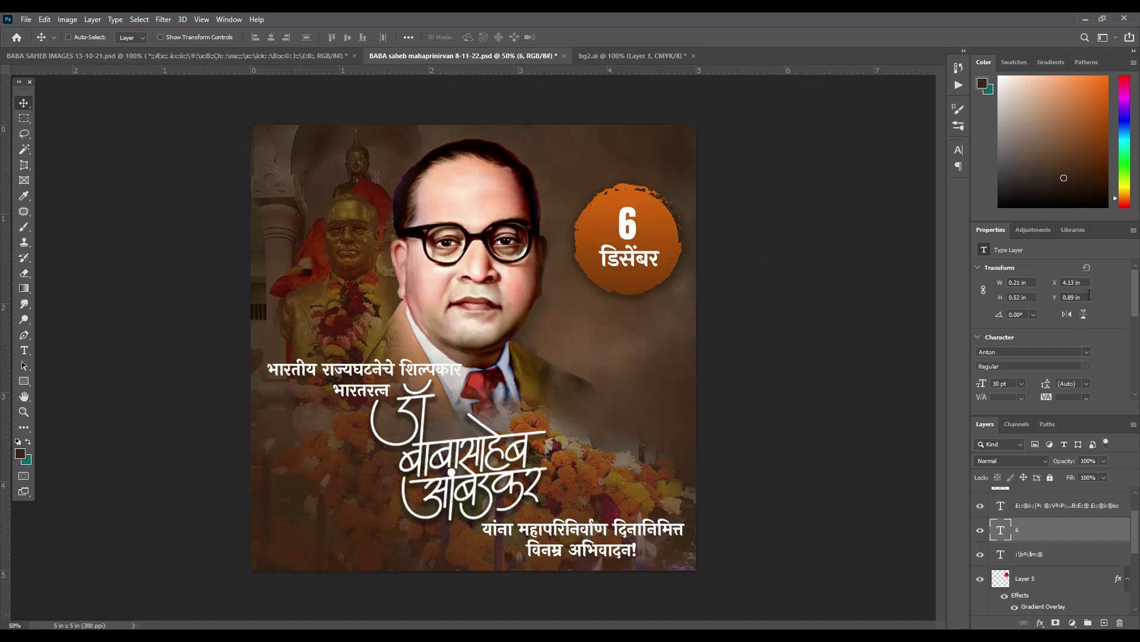
scroll(1135, 529, up, 2)
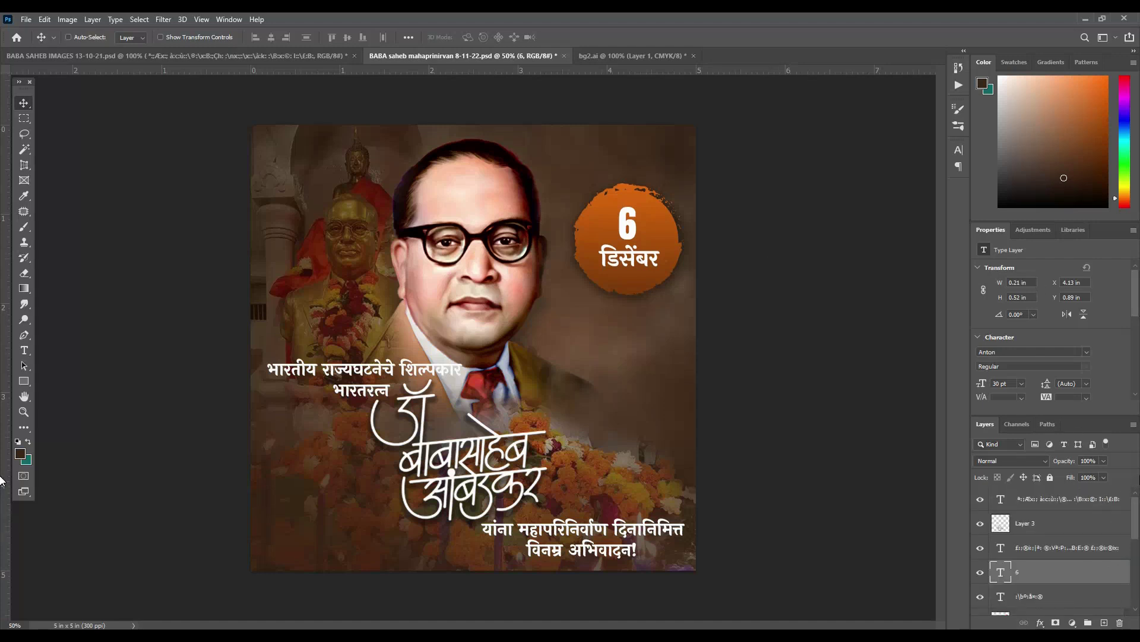
- Add a Hue/Saturation adjustment above the top text layer with lightness -21
click(1080, 498)
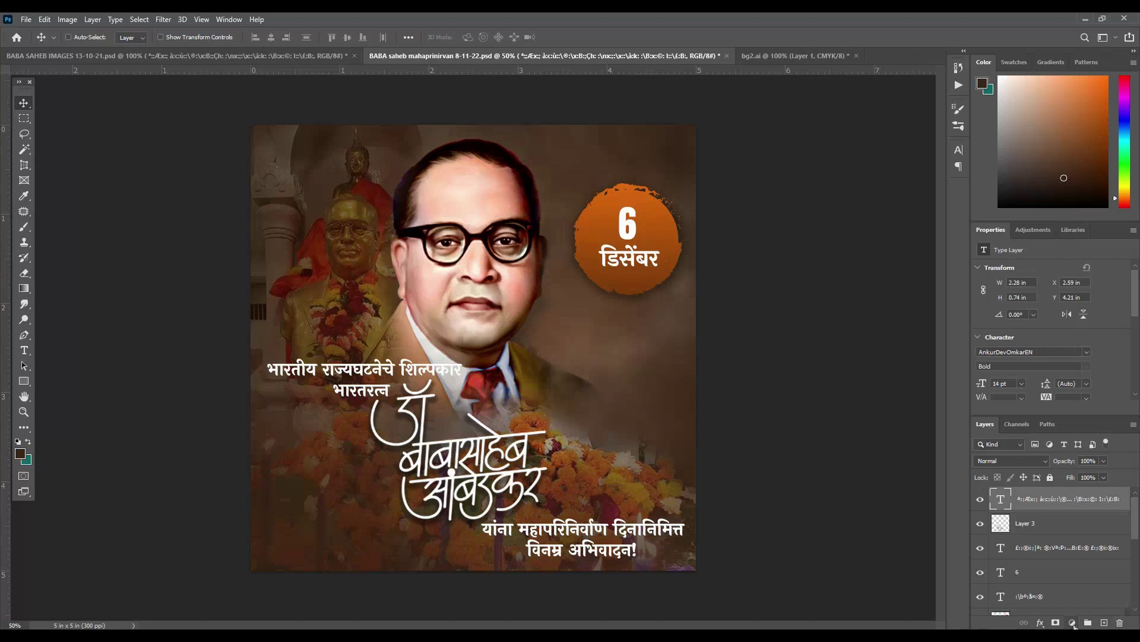
click(1073, 622)
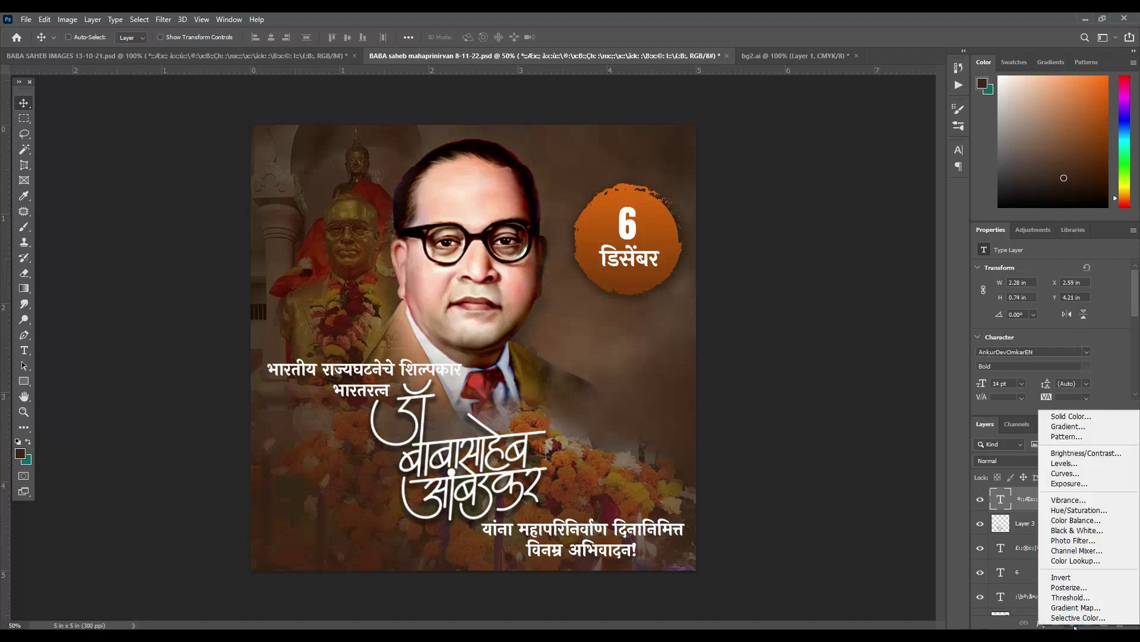
click(1081, 514)
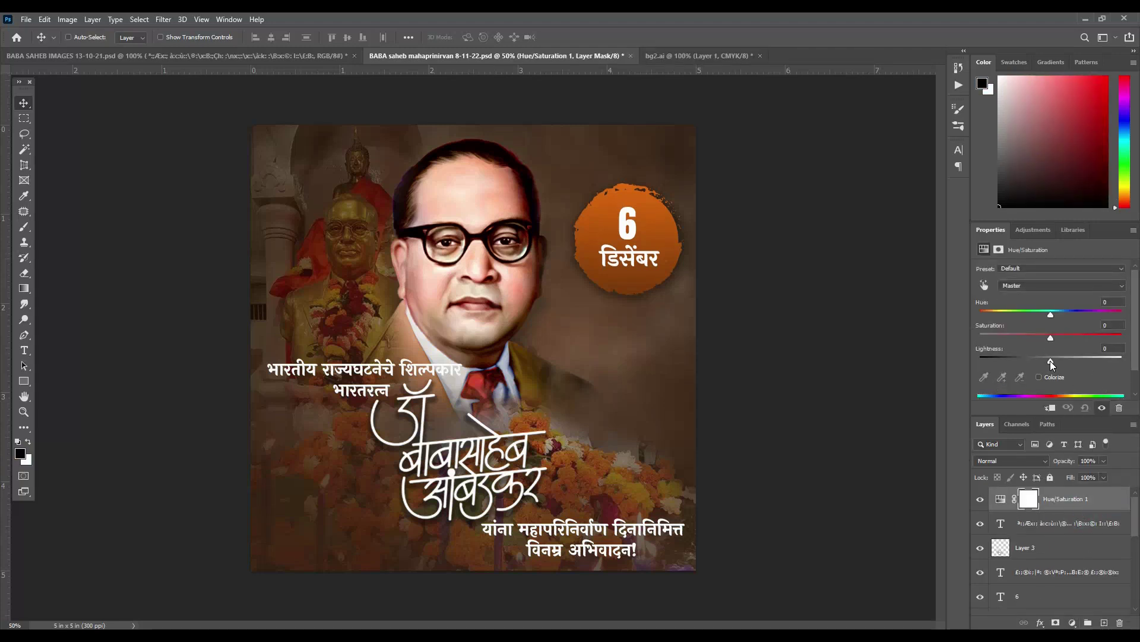
drag(1050, 361, 1036, 360)
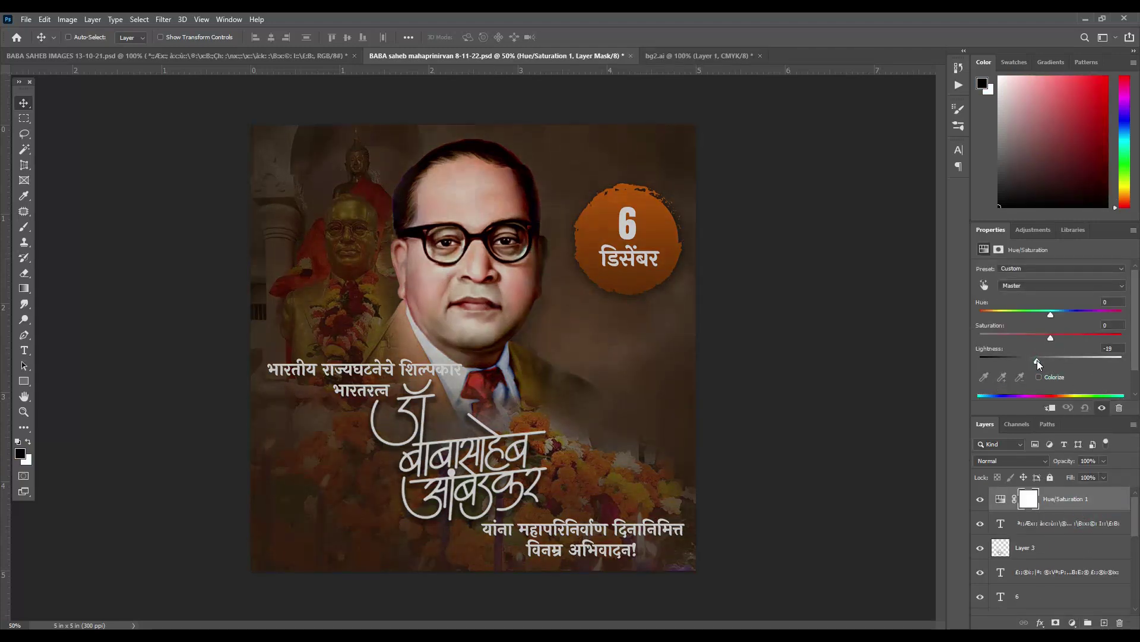
- Paint black on its mask with a large brush to lift the darkening from face and statue
click(1028, 499)
key(b)
key(bracketright)
key(bracketright)
key(bracketright)
click(467, 316)
mouse_move(467, 316)
mouse_down()
mouse_move(489, 376)
mouse_move(440, 333)
mouse_up()
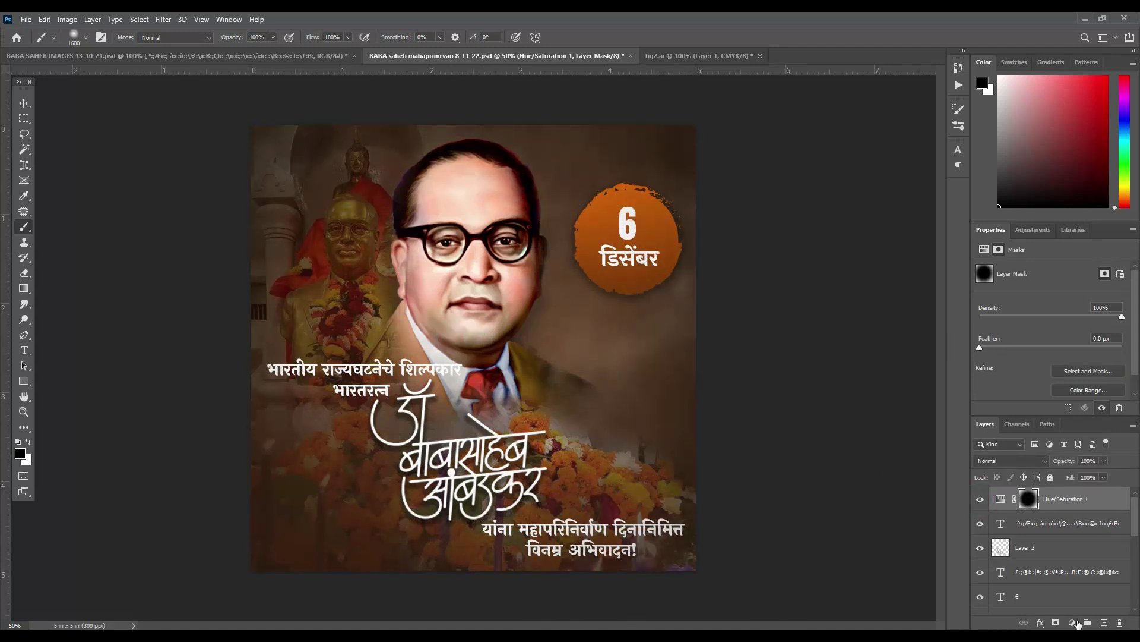
- Add a Levels layer with midtones nudged to 1.04, then marquee the poster's bottom-left corner
click(1078, 623)
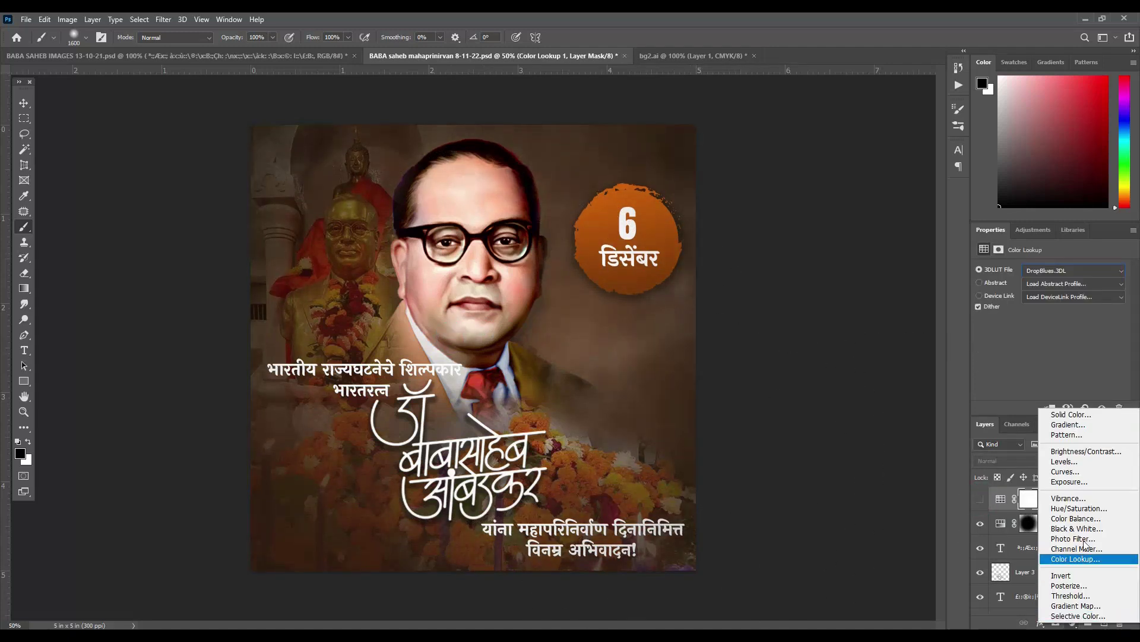
click(1084, 467)
drag(1061, 354, 1115, 355)
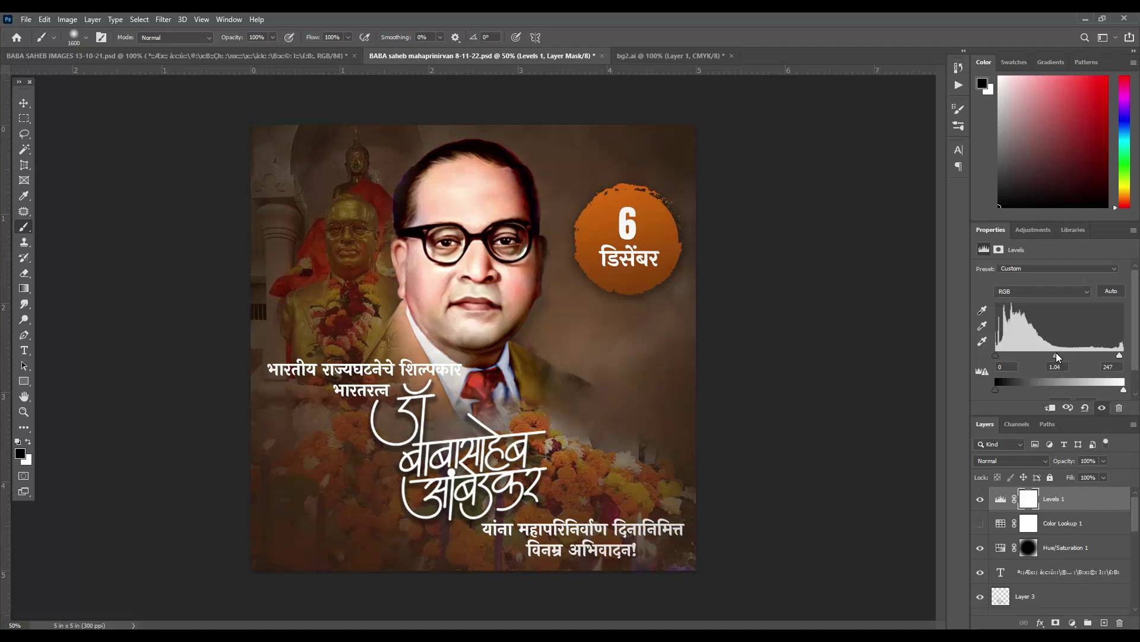
click(24, 102)
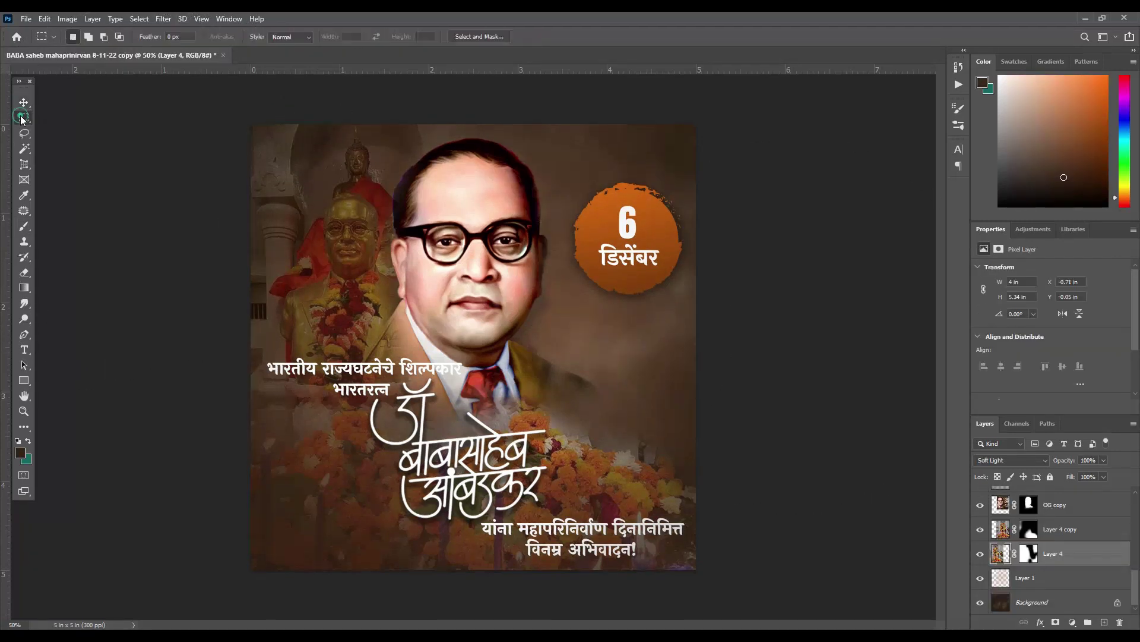
key(m)
drag(246, 429, 362, 577)
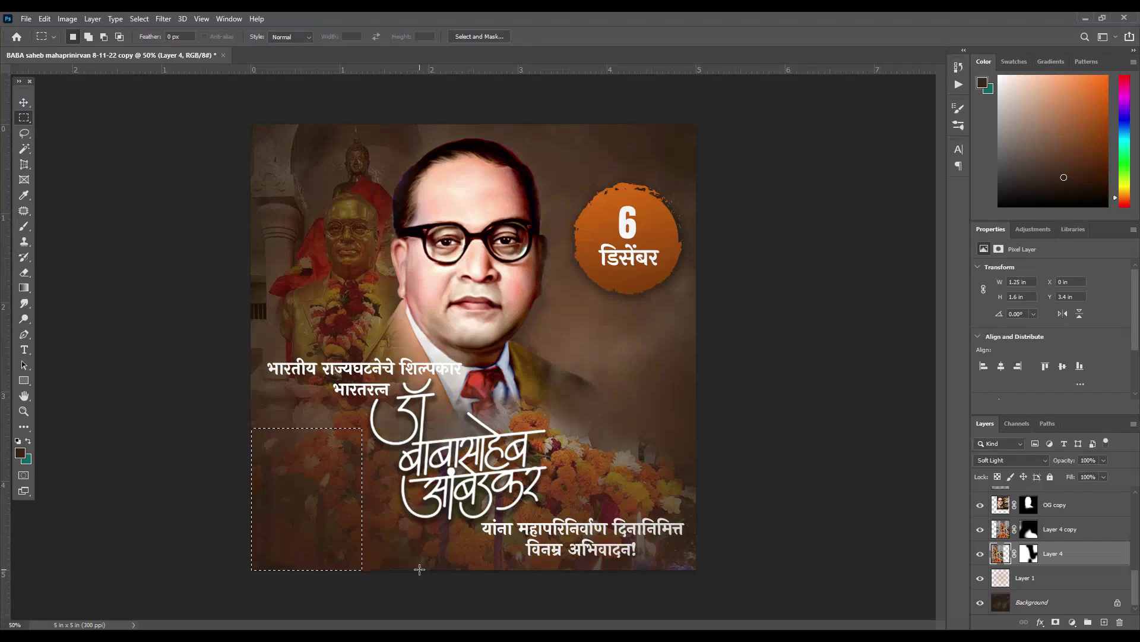
- Copy the bottom-left corner onto its own layer in Normal blend mode and move it up
key(ctrl+j)
click(1023, 461)
click(1004, 338)
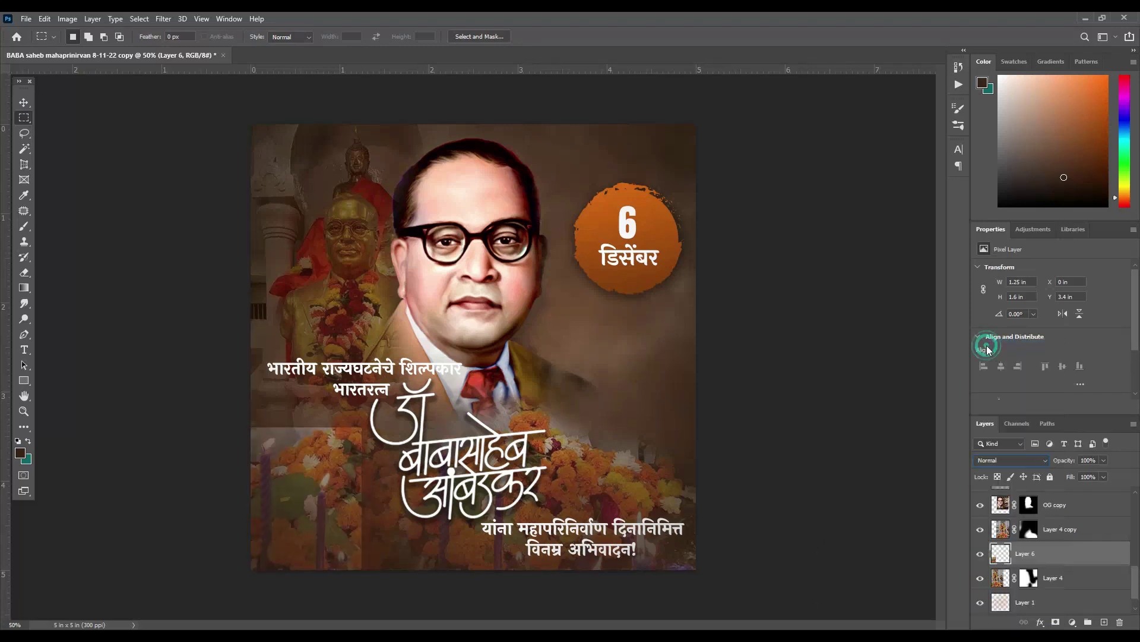
drag(1069, 556, 1053, 559)
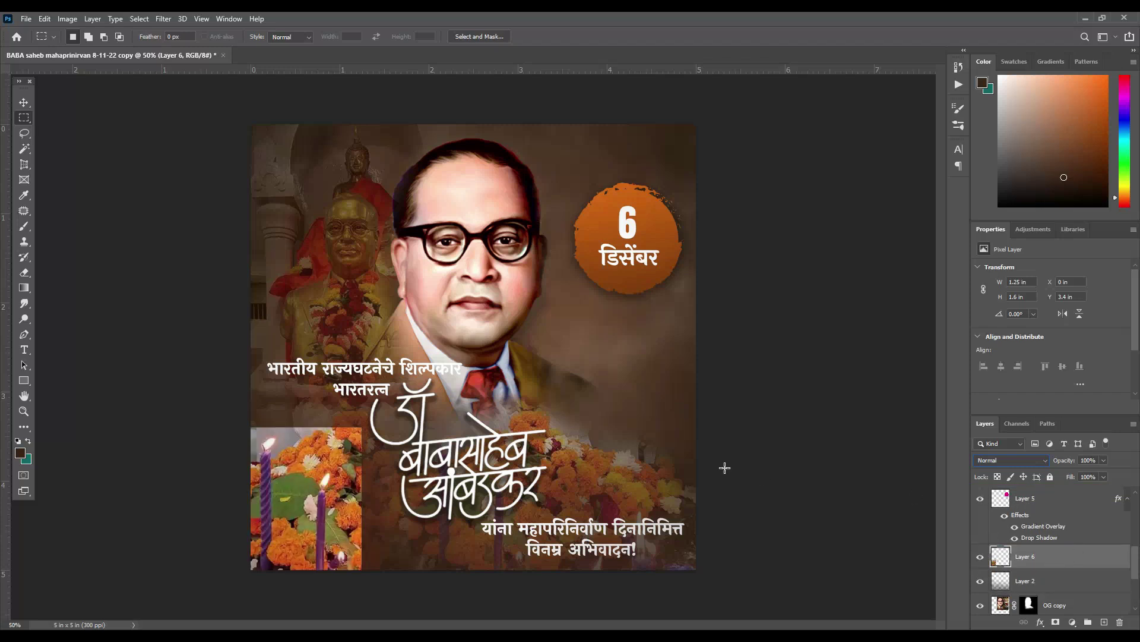
- Mask the candle layer and start fading the haze with a small low-opacity brush
click(1055, 624)
key(b)
key(bracketleft)
key(bracketleft)
key(bracketleft)
click(273, 36)
drag(276, 51, 252, 55)
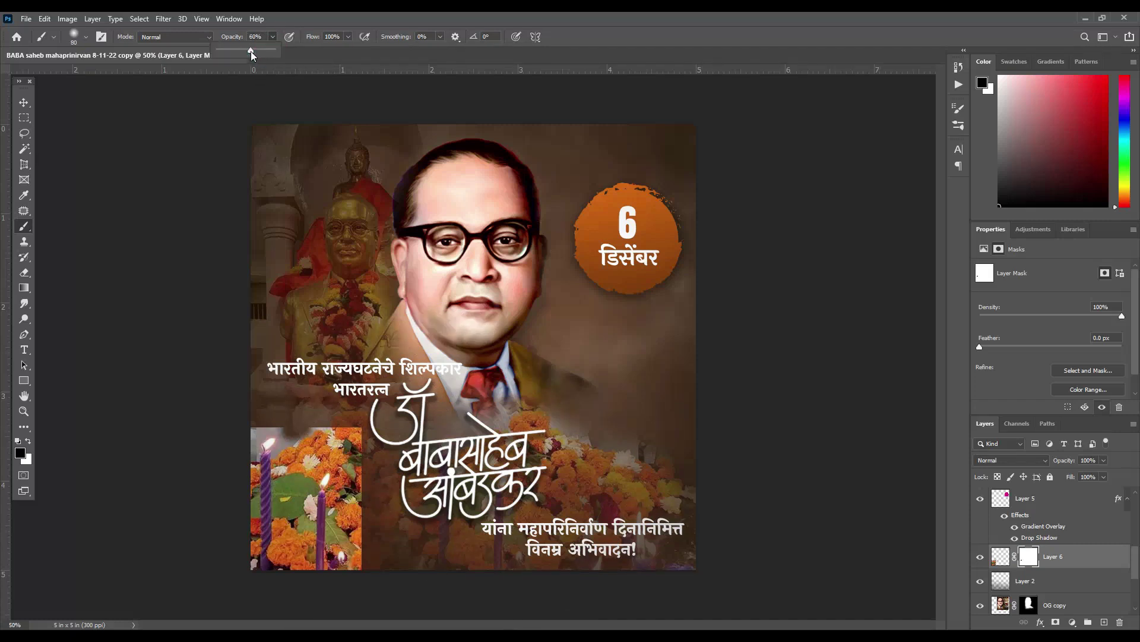
drag(312, 420, 319, 428)
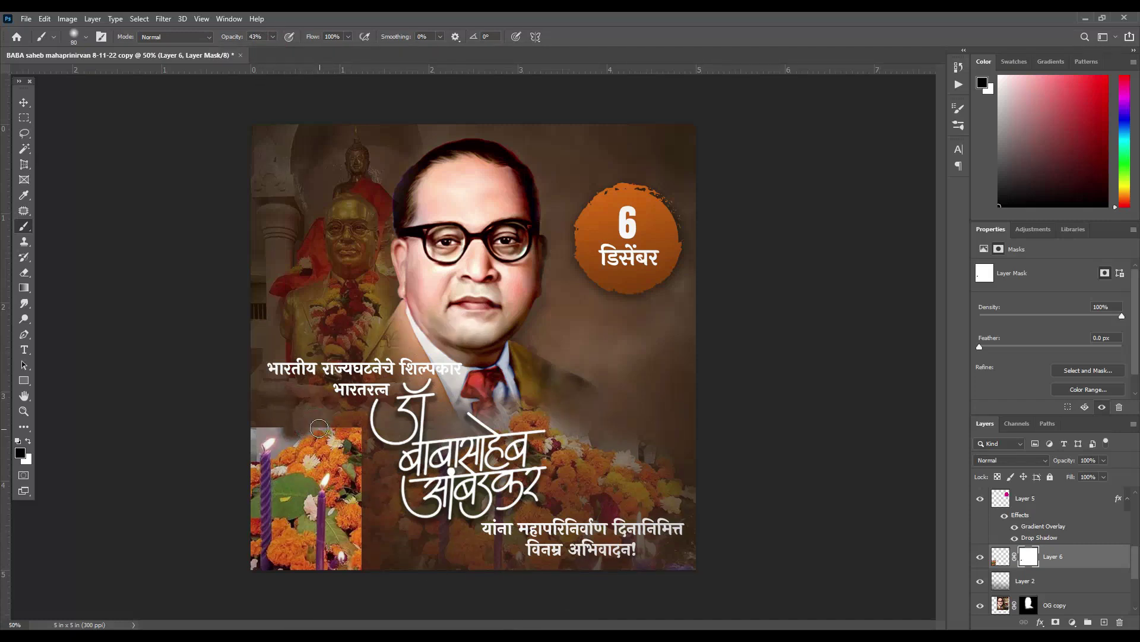
- Paint away the haze above the candles and soften the photo's right and left edges
key(bracketright)
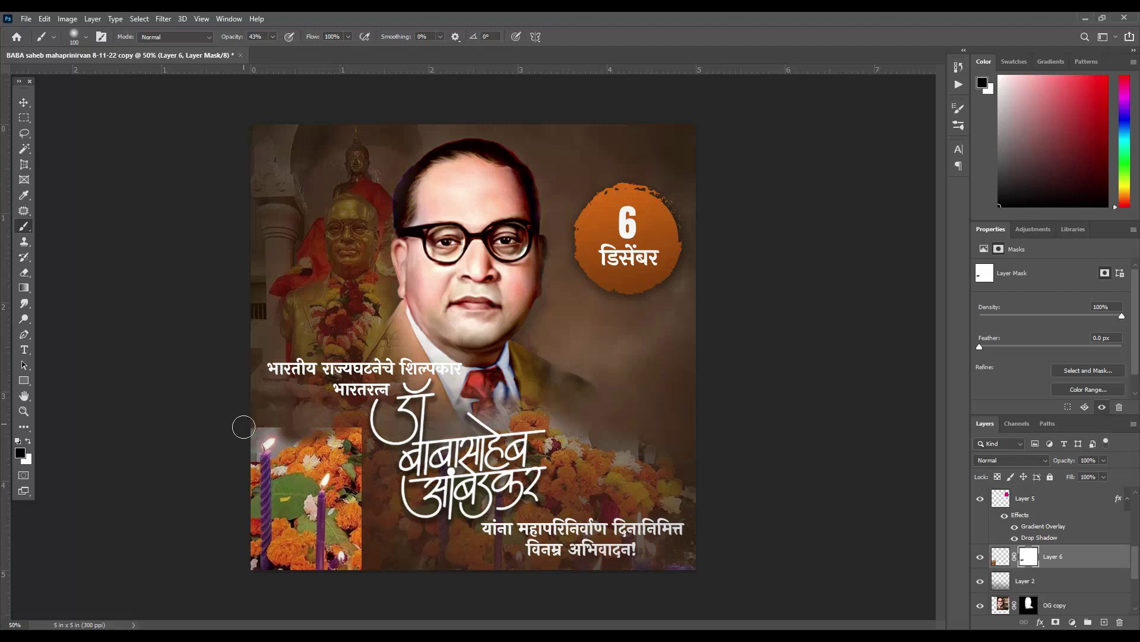
drag(264, 419, 356, 426)
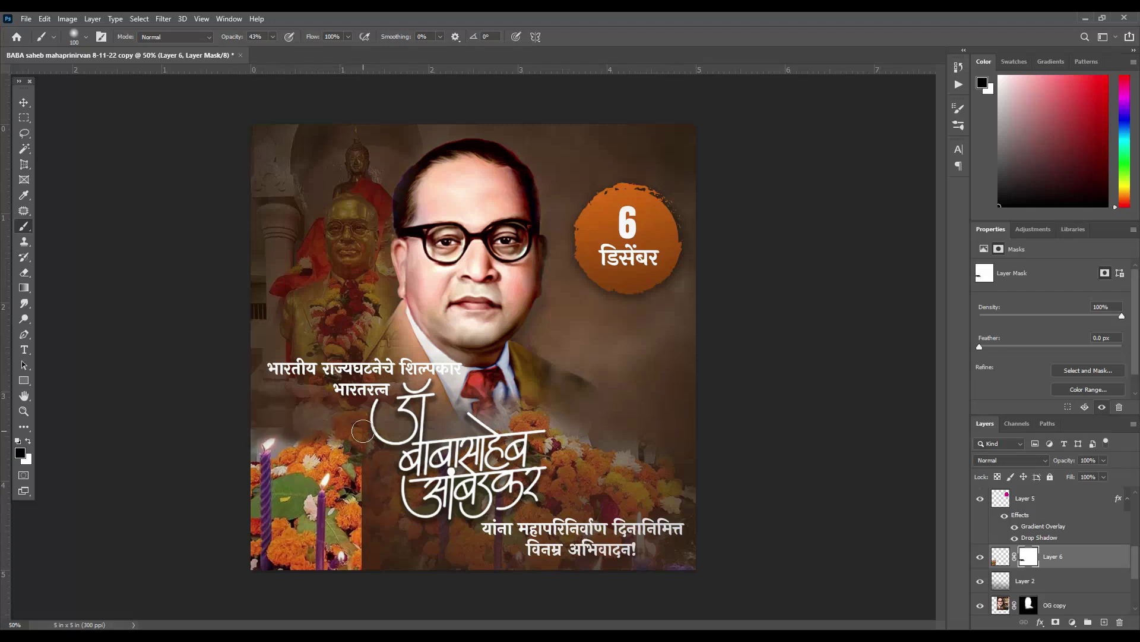
drag(366, 476, 365, 551)
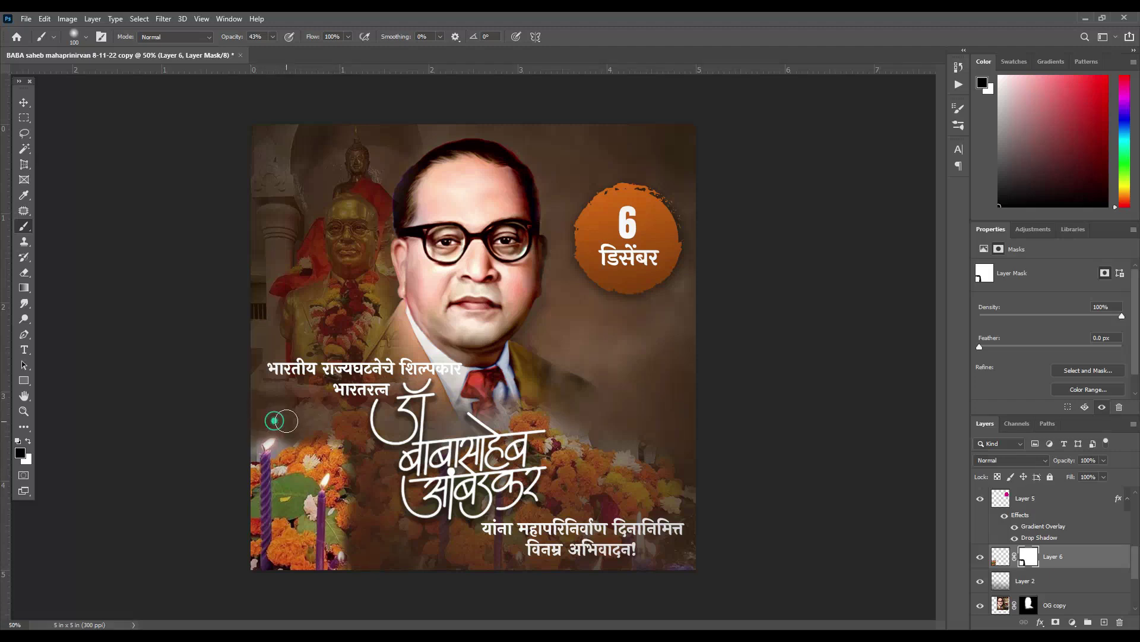
key(ctrl+plus)
mouse_move(355, 509)
mouse_down()
mouse_move(424, 325)
mouse_move(417, 381)
mouse_up()
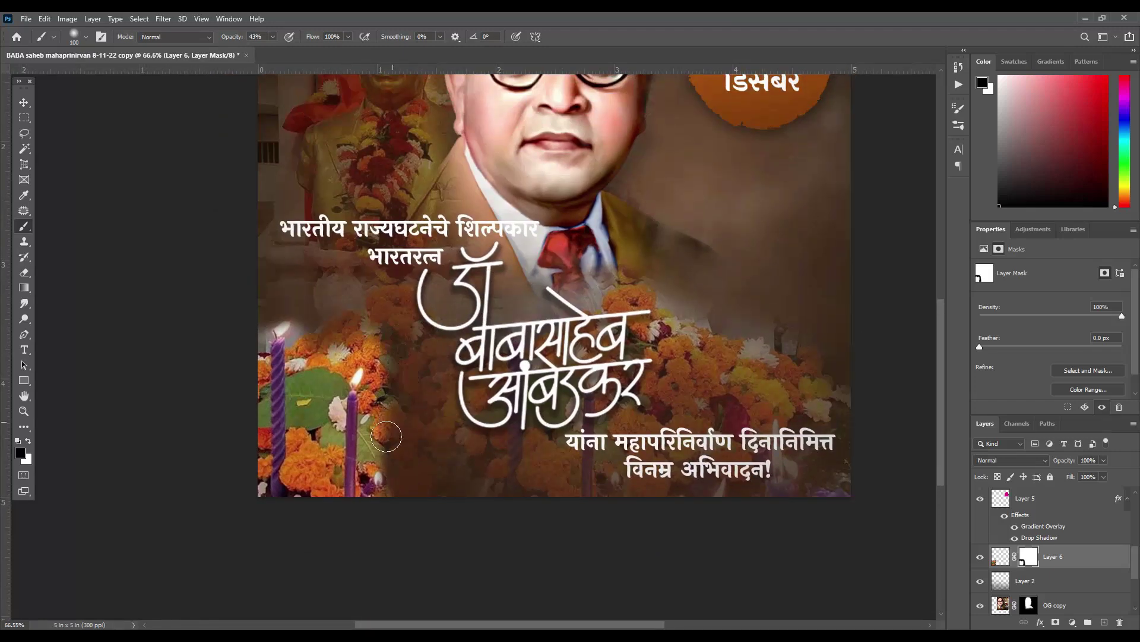
mouse_move(356, 356)
mouse_down()
mouse_move(321, 369)
mouse_move(317, 465)
mouse_move(303, 329)
mouse_up()
key(bracketleft)
key(bracketleft)
key(bracketleft)
mouse_move(274, 290)
mouse_down()
mouse_move(252, 472)
mouse_move(301, 440)
mouse_move(331, 453)
mouse_move(300, 481)
mouse_move(377, 474)
mouse_move(393, 390)
mouse_up()
key(bracketright)
key(bracketright)
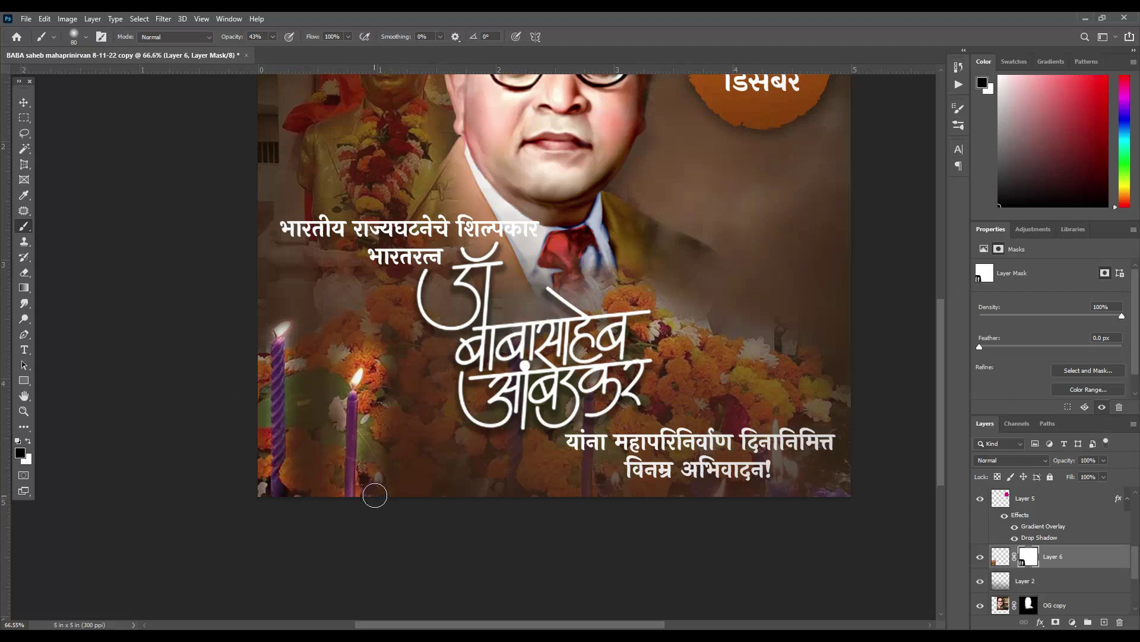
- Touch up the flower copy layer's mask near the title, then return to the candle mask
key(ctrl+0)
scroll(389, 434, up, 1)
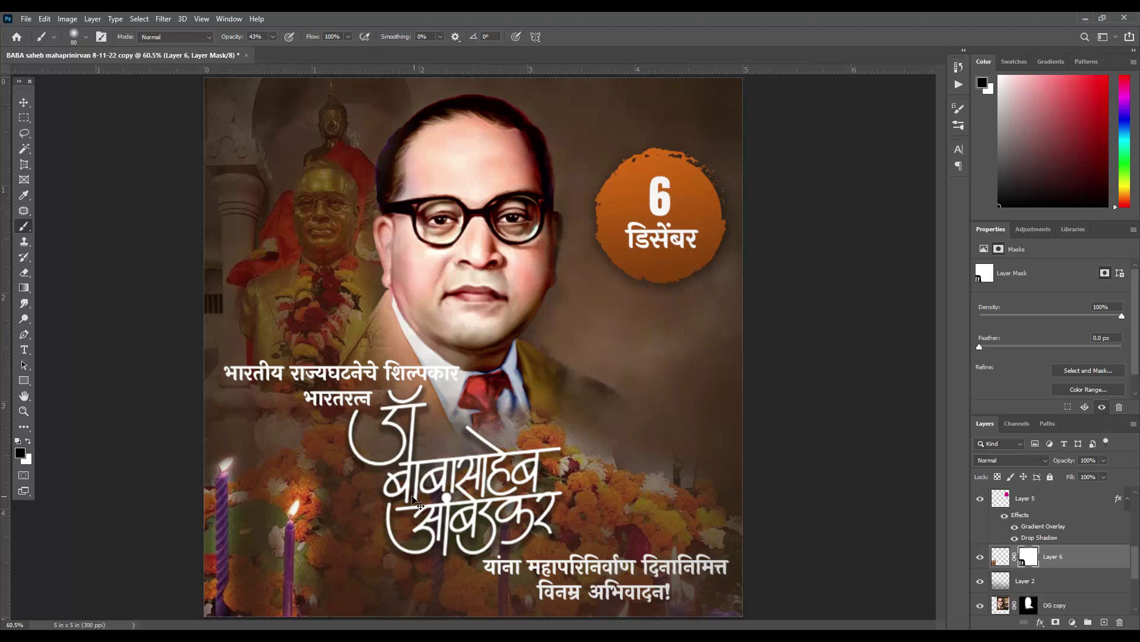
scroll(471, 474, up, 1)
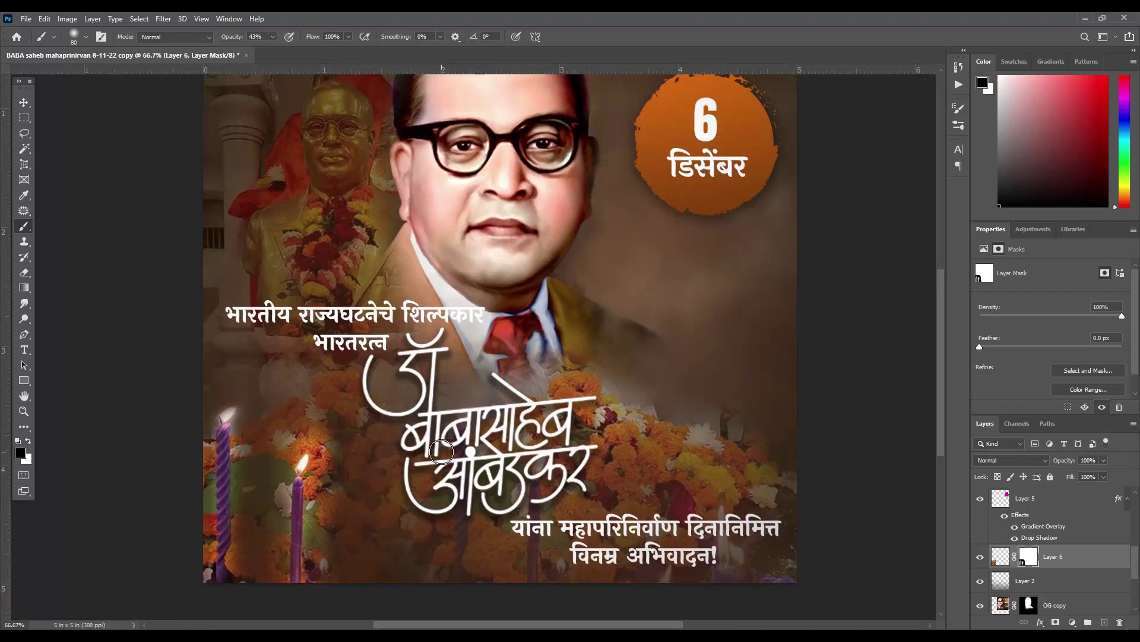
scroll(413, 445, down, 3)
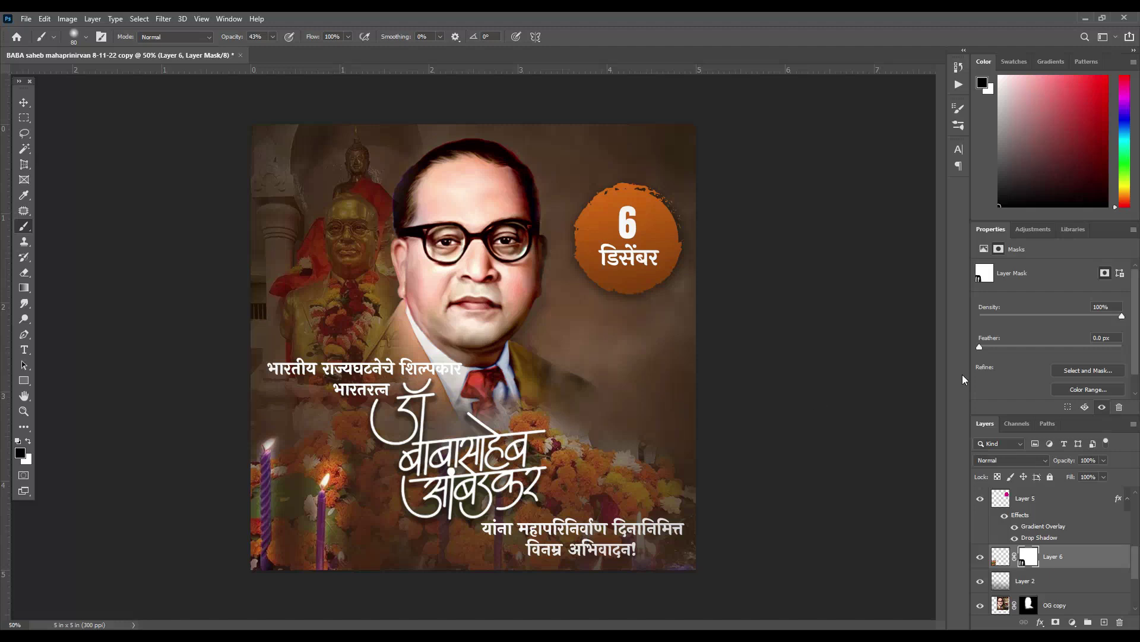
drag(1135, 572, 1137, 594)
click(980, 539)
click(1030, 536)
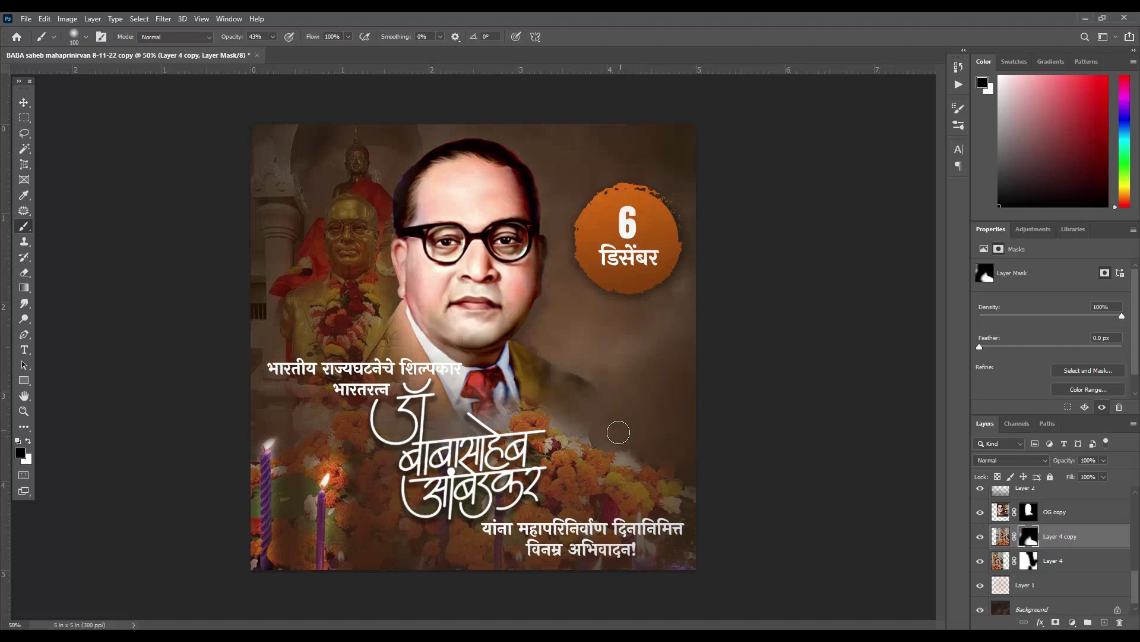
drag(587, 432, 602, 434)
key(alt+bracketright)
key(alt+bracketright)
key(alt+bracketright)
key(bracketleft)
key(bracketleft)
key(bracketleft)
- Bring a lens flare onto the left candle and scale it onto the flame
drag(326, 563, 307, 562)
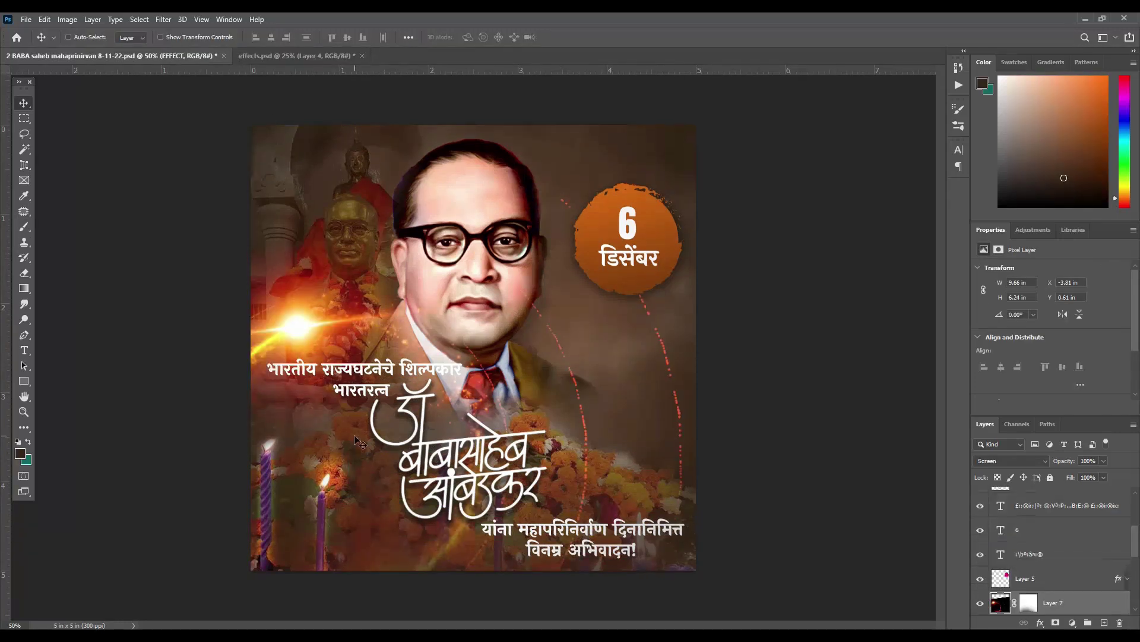
drag(279, 357, 320, 479)
key(ctrl+t)
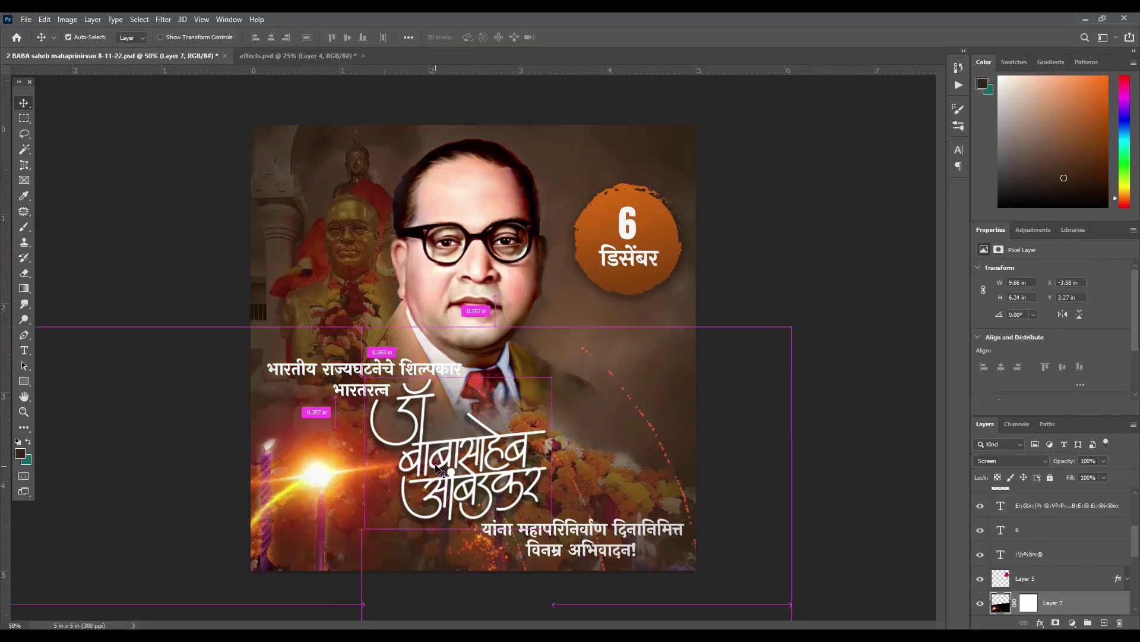
mouse_move(305, 521)
mouse_down()
mouse_move(424, 419)
mouse_move(329, 482)
mouse_up()
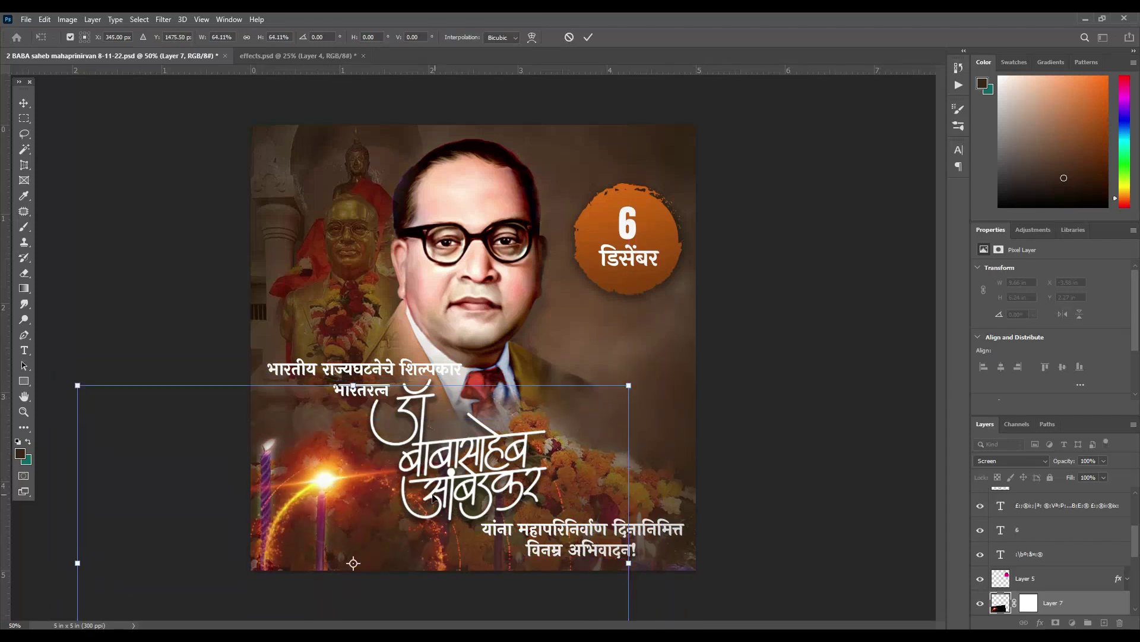
drag(629, 385, 583, 396)
drag(297, 493, 327, 484)
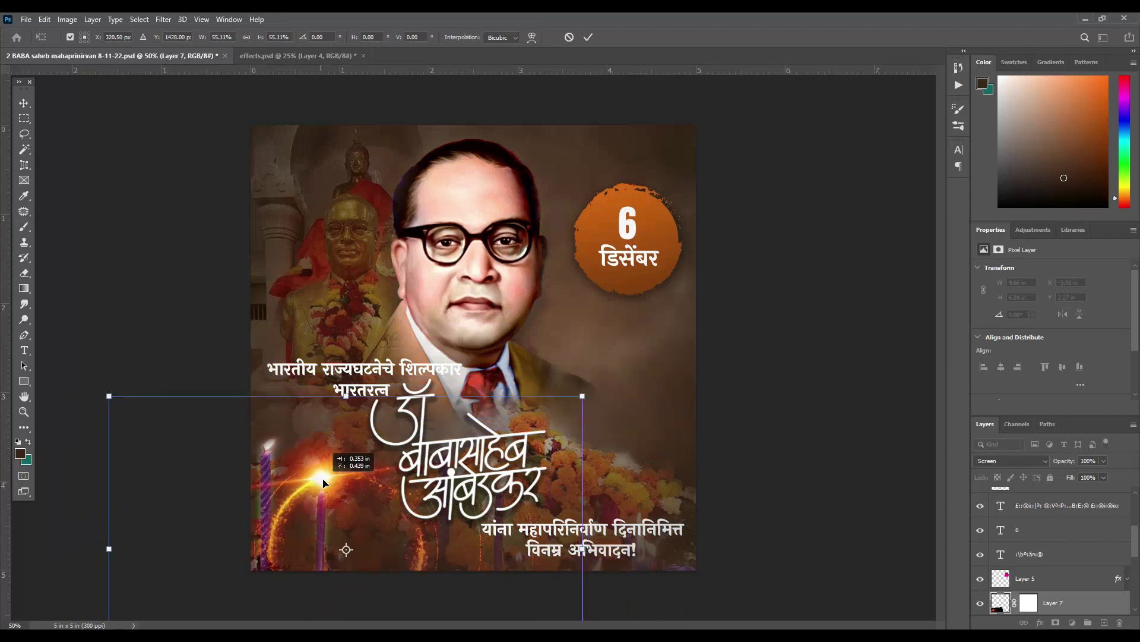
drag(582, 396, 598, 389)
drag(317, 470, 330, 482)
key(Return)
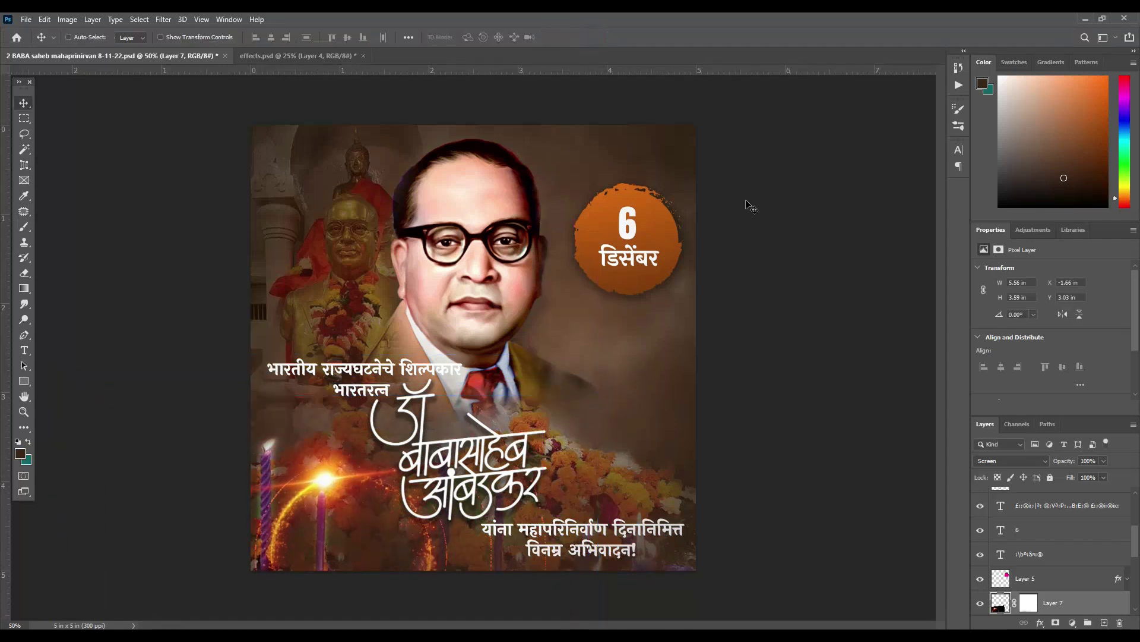
- Dim the flare, then paste a second flare on the left side at about 40% opacity
drag(1104, 461, 1090, 478)
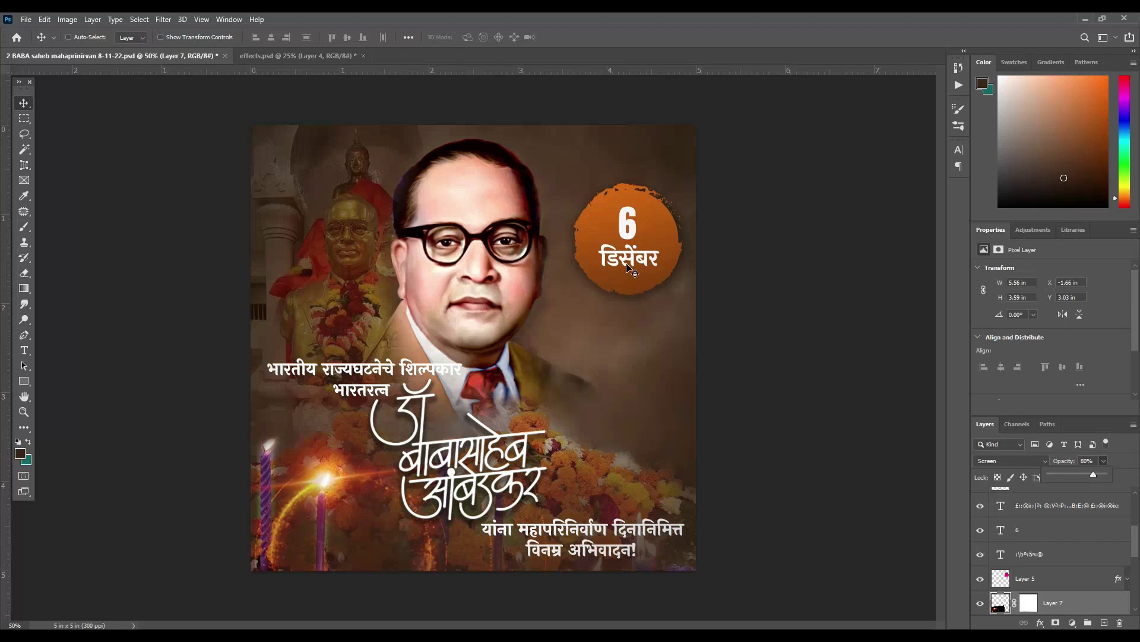
key(ctrl+v)
drag(275, 436, 291, 442)
drag(1103, 480, 1073, 473)
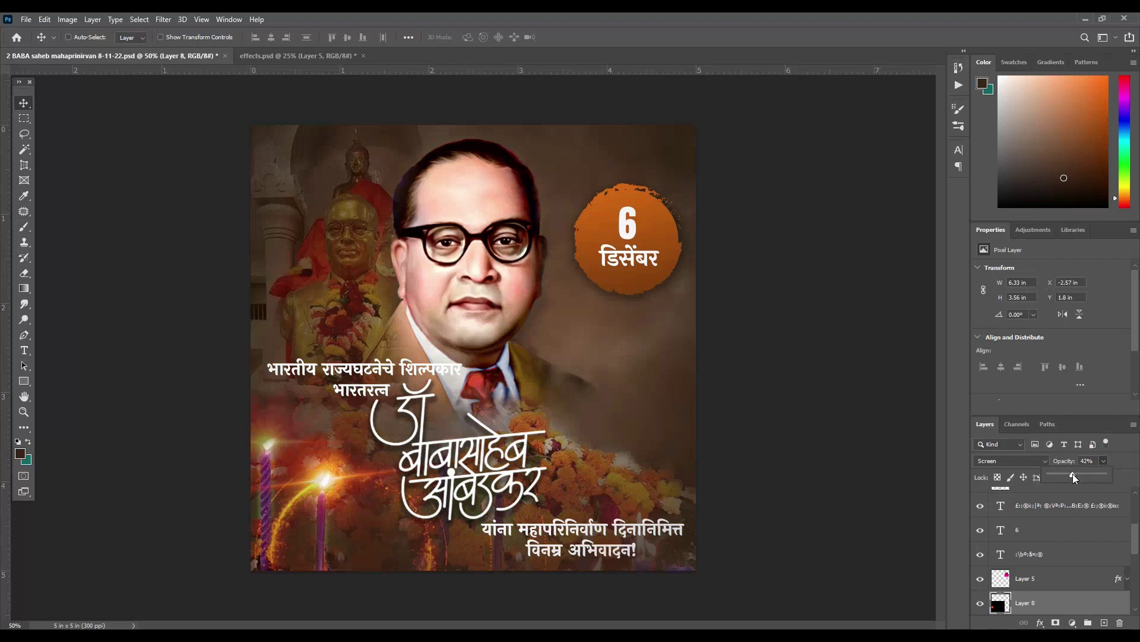
drag(268, 436, 269, 436)
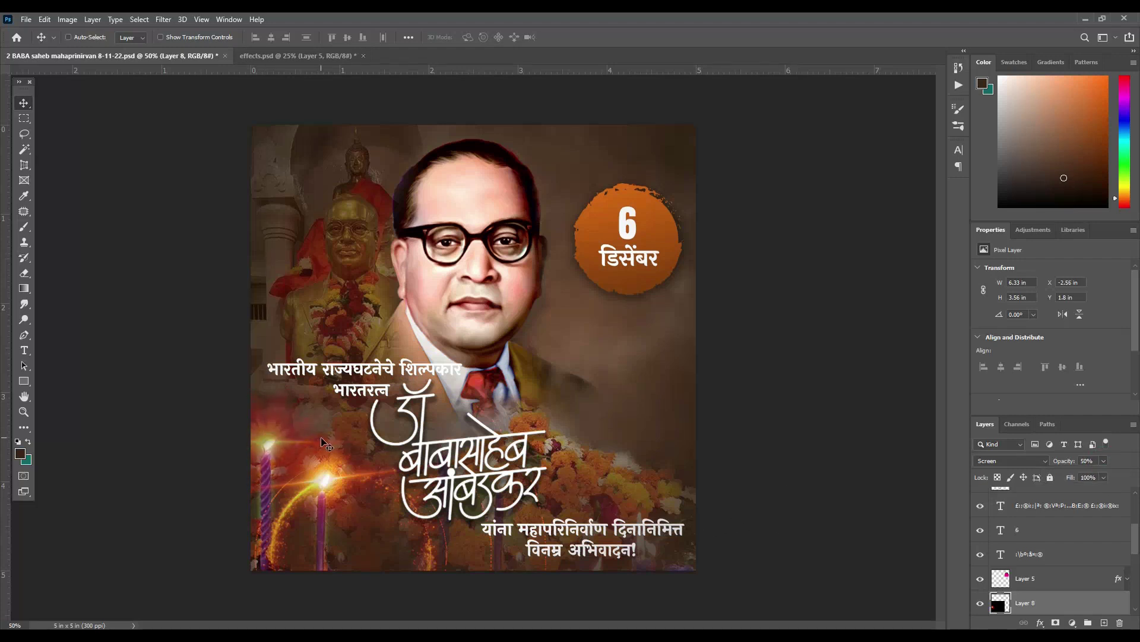